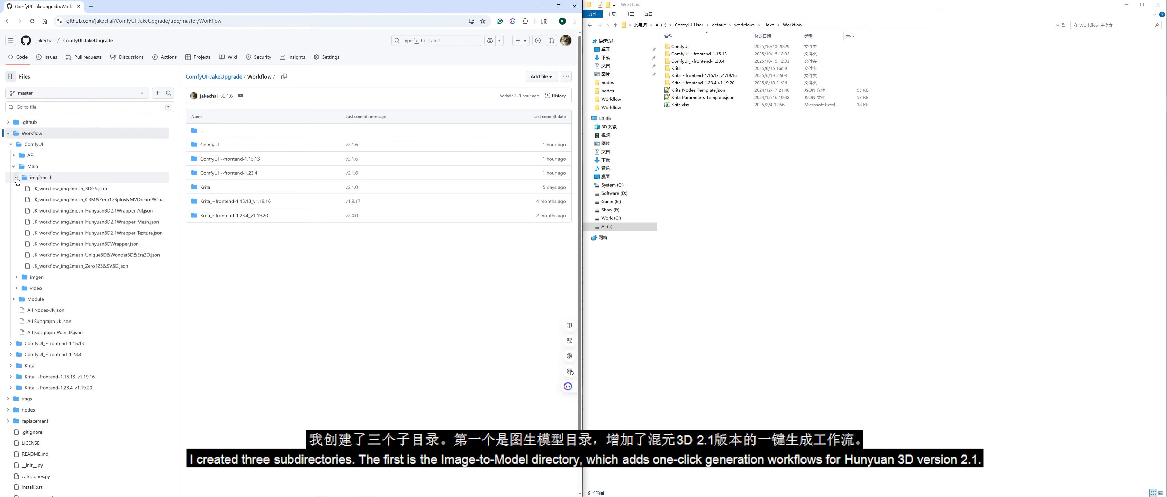
Step: Widen the repository file tree and examine the workflow files in the img2mesh and imgen folders
left_click_drag(180, 205, 251, 204)
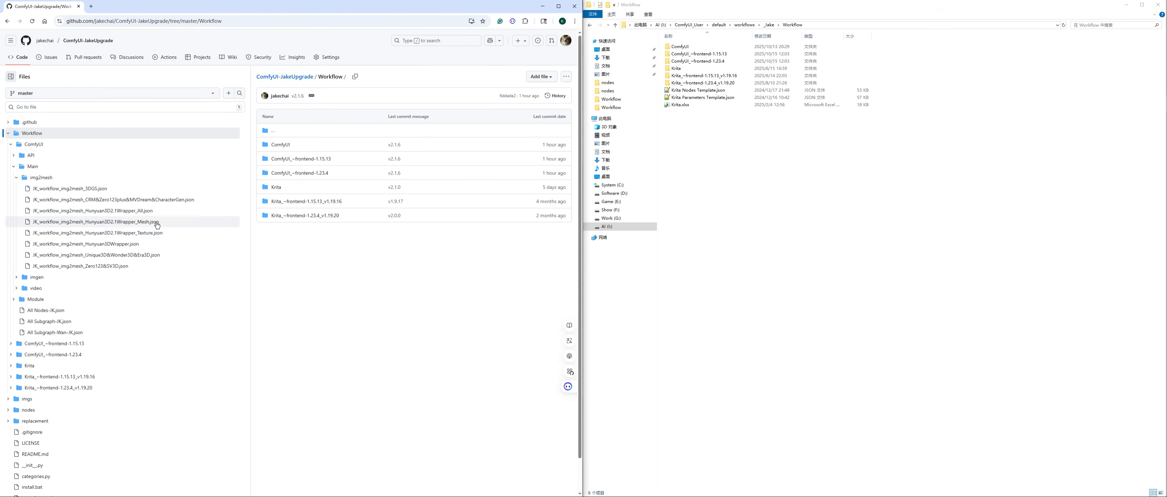
left_click(16, 178)
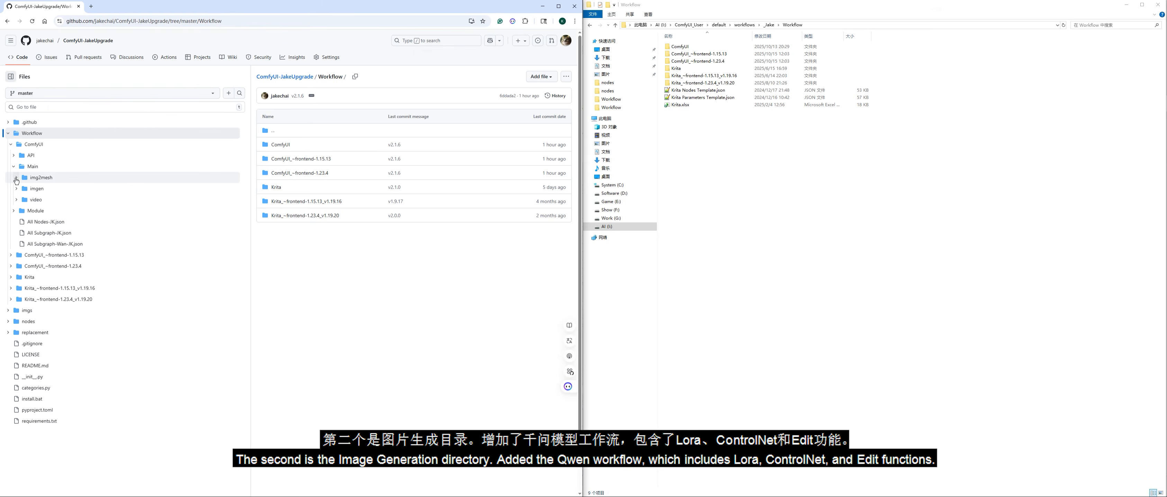
left_click(19, 189)
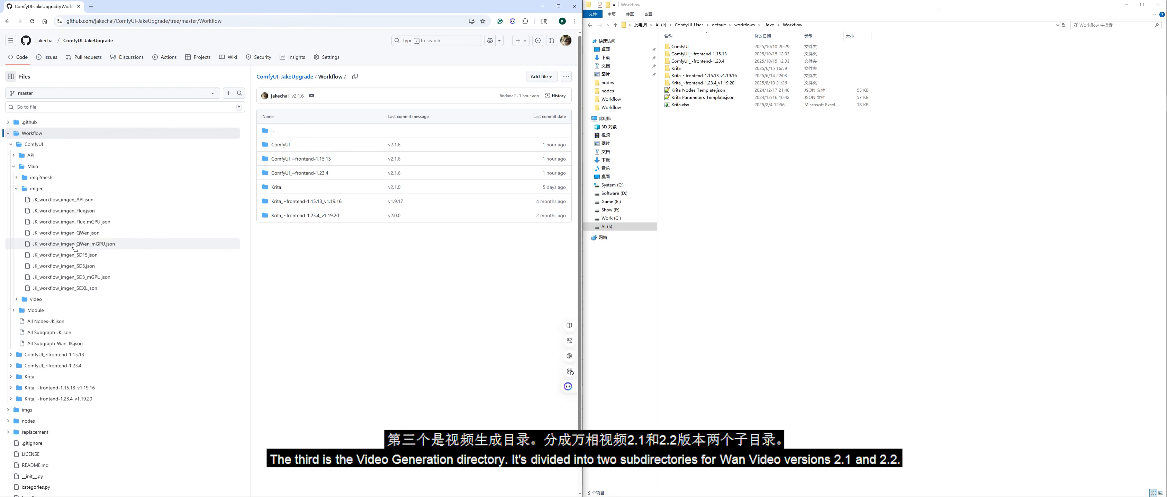
left_click(18, 190)
Step: Examine the workflow files inside the video folder's Wan2.1 and Wan2.2 subfolders
left_click(17, 199)
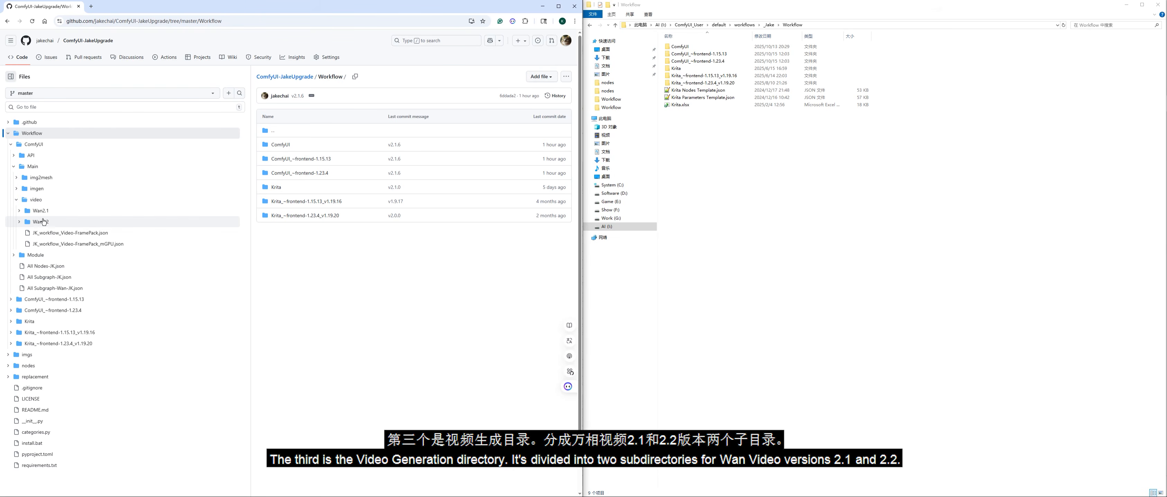
left_click(21, 212)
scroll(116, 264, "down", 2)
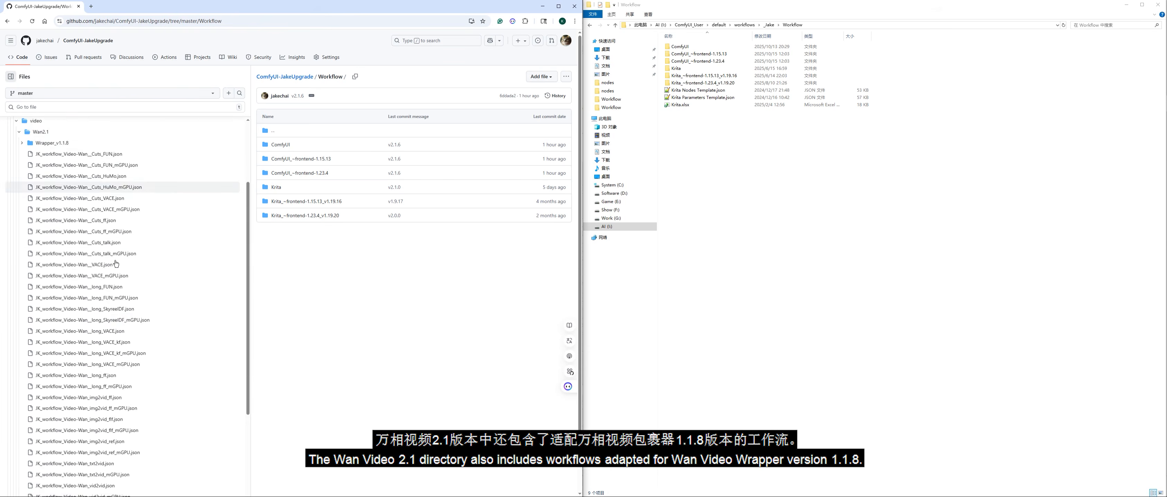
scroll(82, 254, "up", 2)
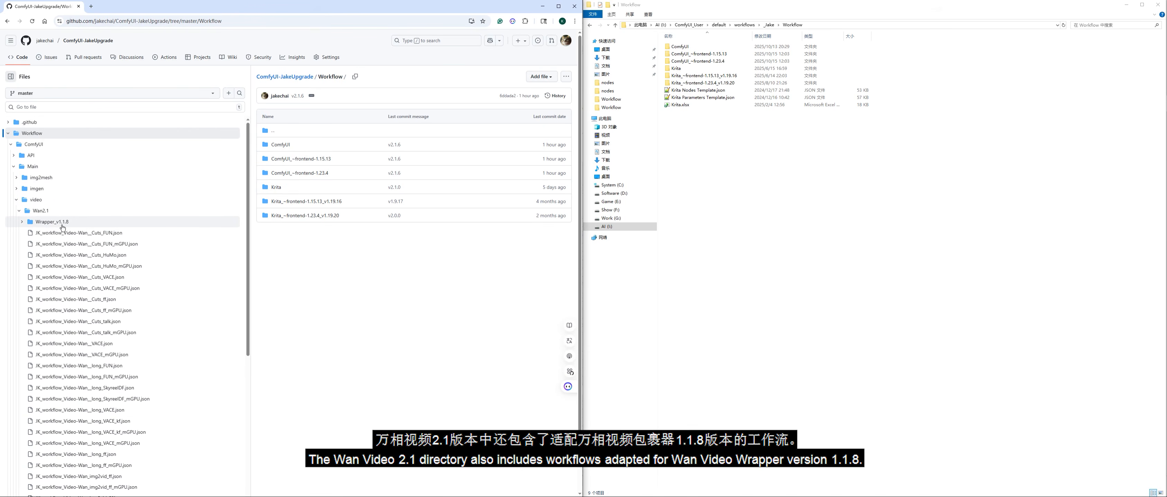
scroll(108, 297, "down", 3)
scroll(108, 312, "up", 3)
left_click(19, 211)
left_click(26, 222)
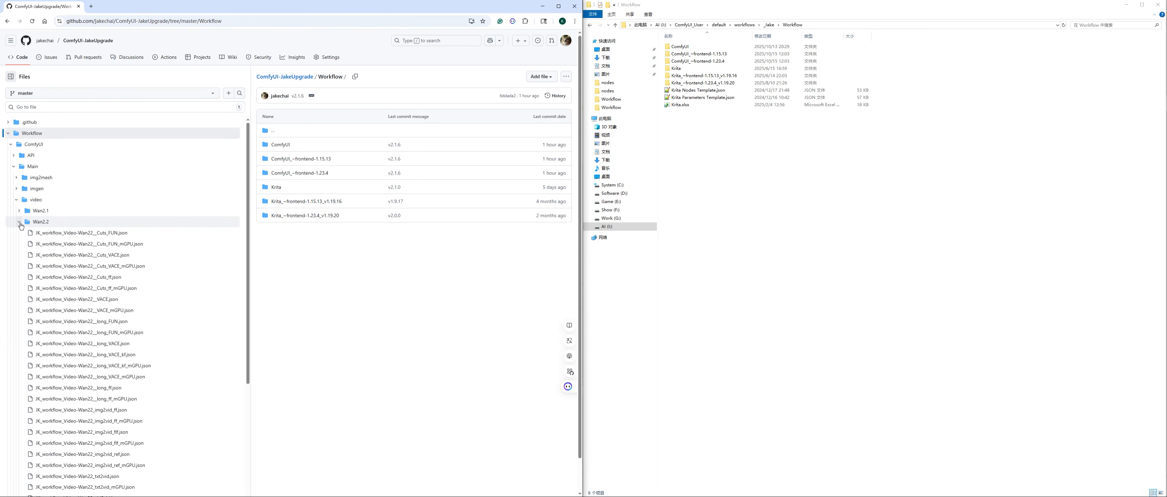
scroll(134, 276, "down", 2)
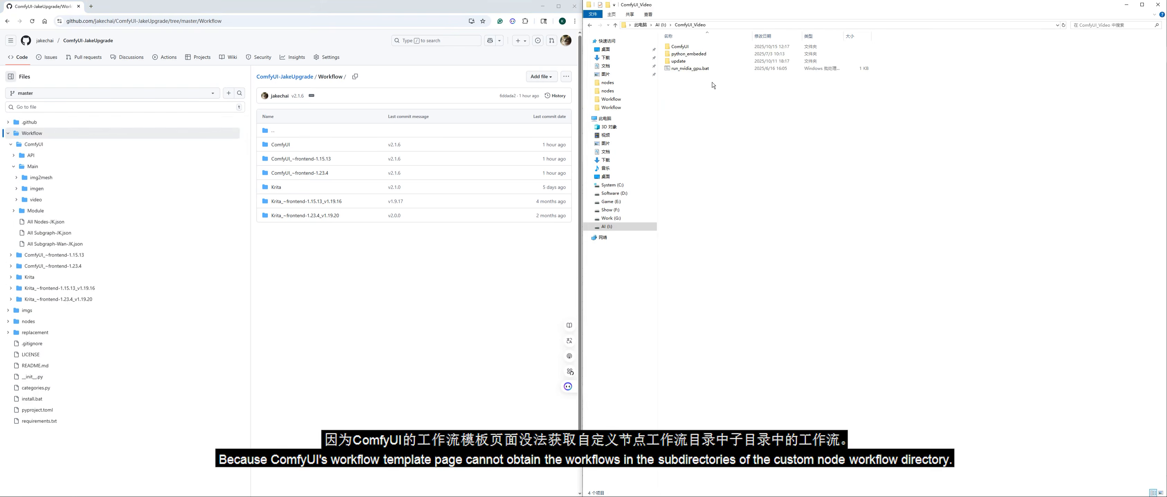
Step: Open run_nvidia_gpu.bat from the ComfyUI_Video folder in Notepad++ and highlight its --user-directory "I:\ComfyUI_User" argument
left_click(699, 70)
right_click(699, 70)
mouse_move(738, 127)
left_click(747, 171)
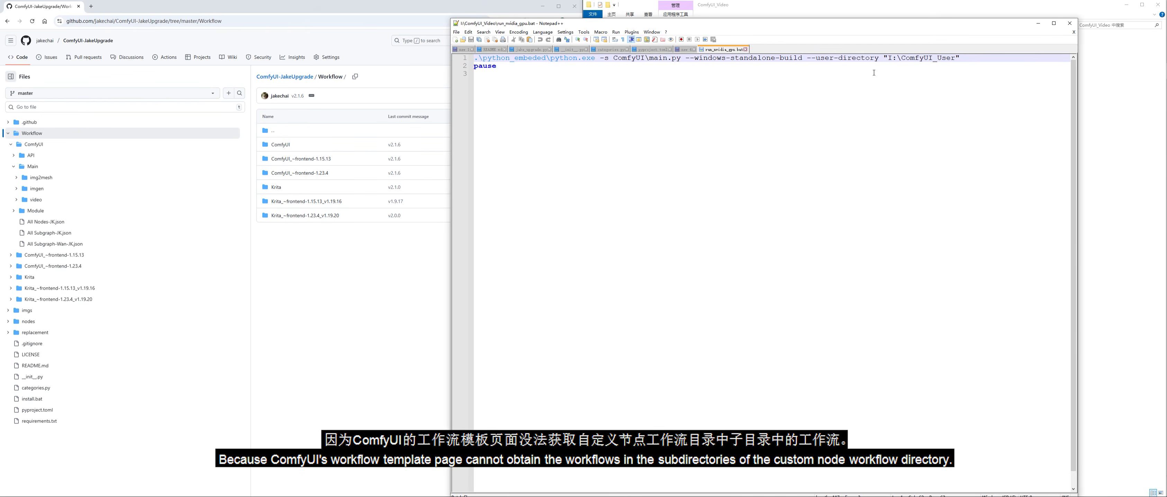
scroll(866, 71, "up", 2)
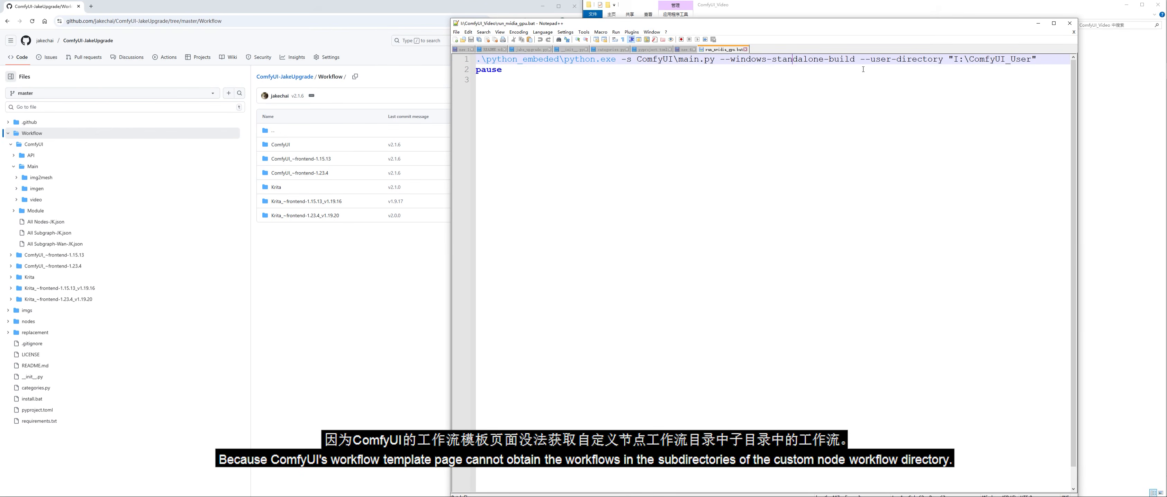
left_click_drag(865, 59, 1031, 61)
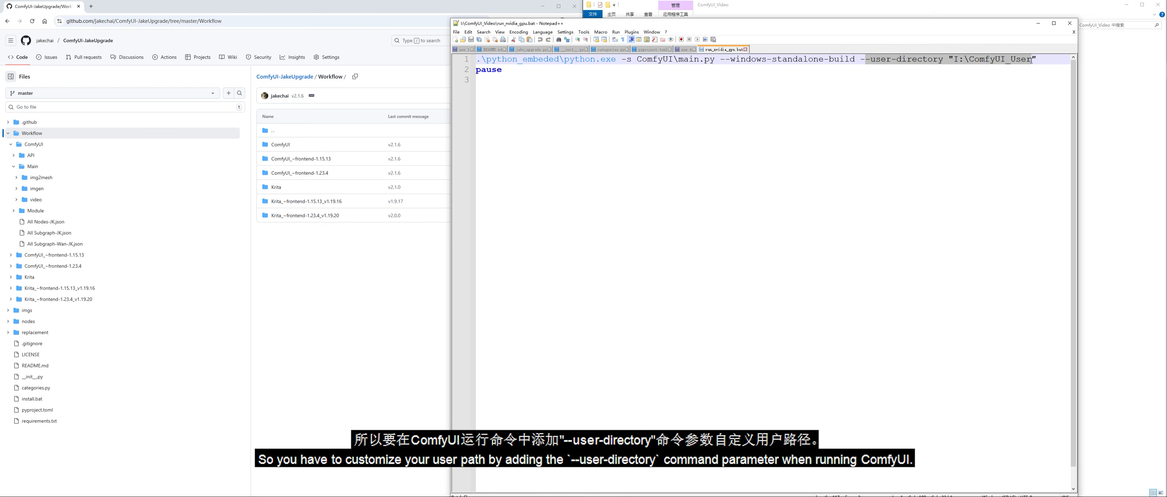
left_click_drag(860, 59, 1043, 60)
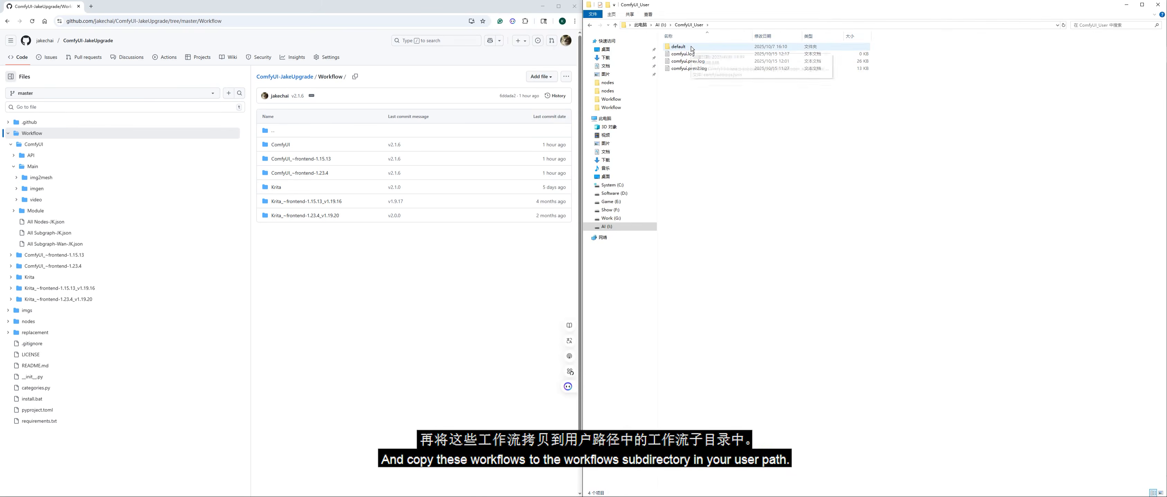
Step: Browse from the ComfyUI_User folder through default\workflows to the nested Workflow folder
double_click(691, 48)
double_click(699, 77)
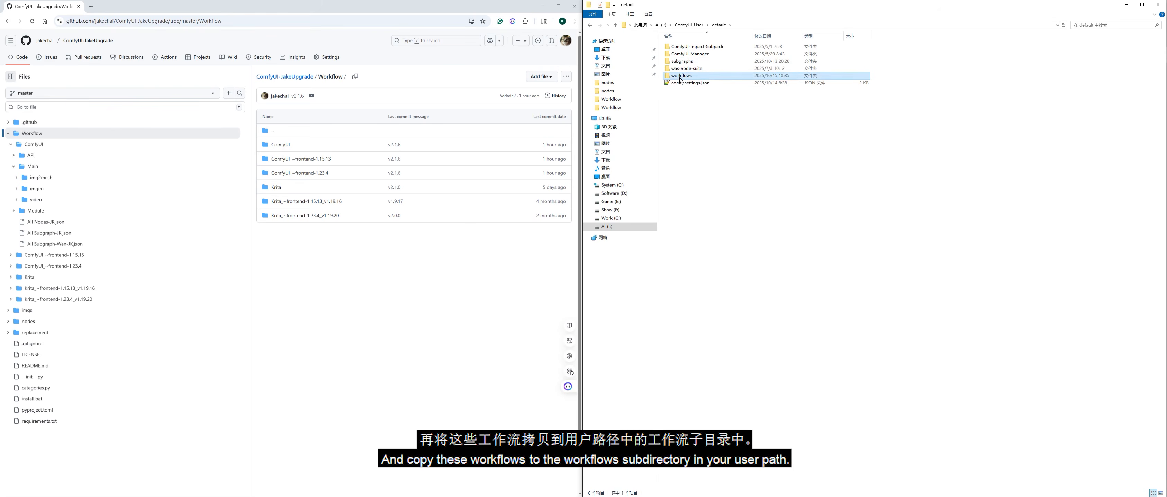
double_click(686, 47)
left_click(688, 77)
double_click(688, 80)
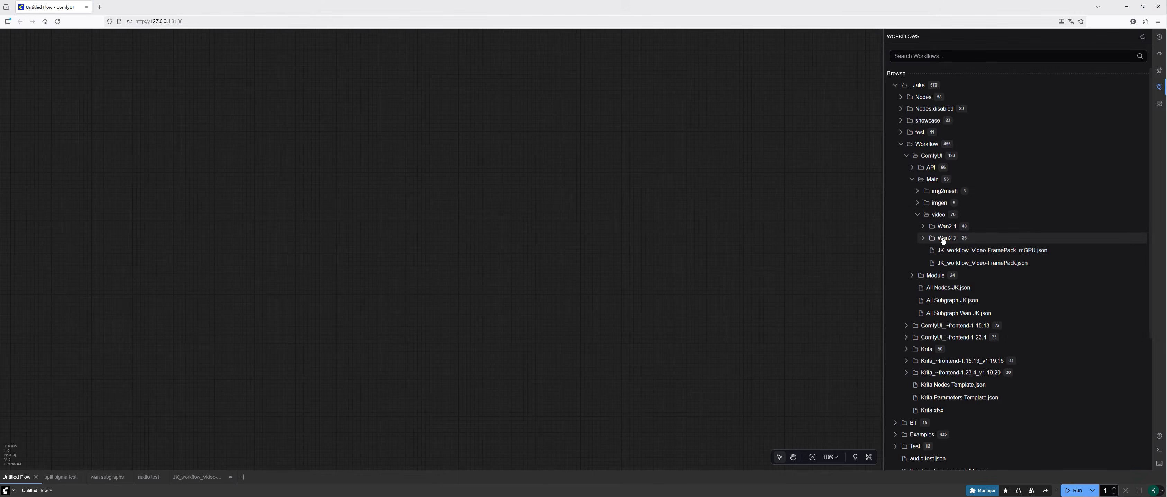
Step: Expand the Wan2.2 folder under Main/video in ComfyUI's workflow browser and look through its workflows
left_click(926, 240)
scroll(994, 253, "down", 4)
scroll(992, 256, "up", 4)
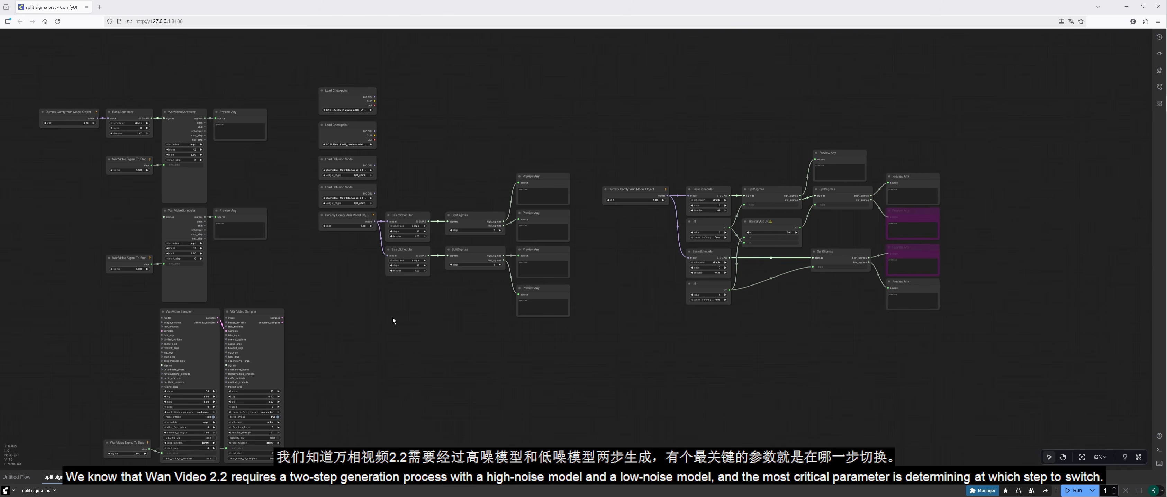
Step: Examine how WanVideo Sigma To Step links to the two WanVideo Samplers in the split sigma test workflow
left_click_drag(352, 356, 612, 288)
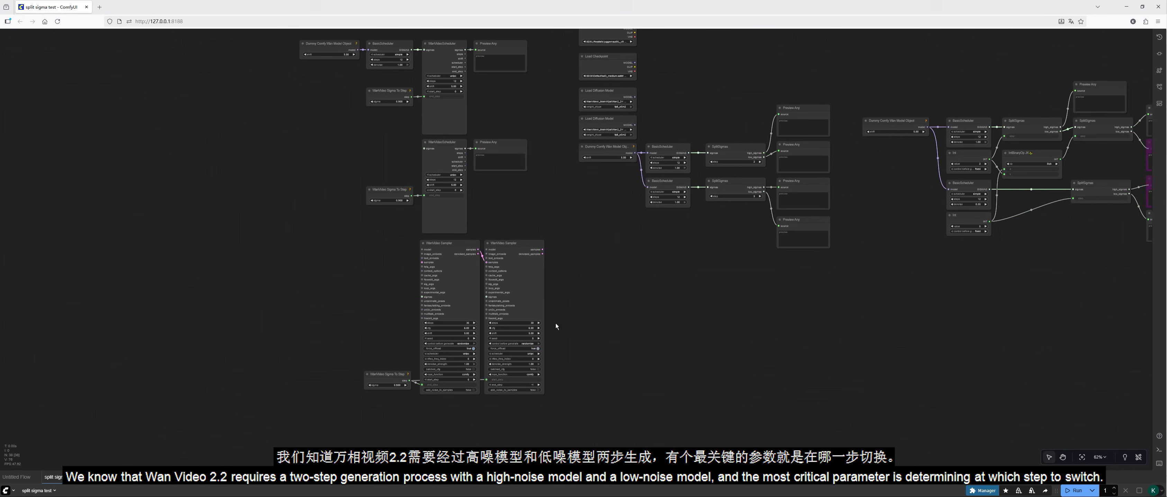
scroll(556, 324, "up", 5)
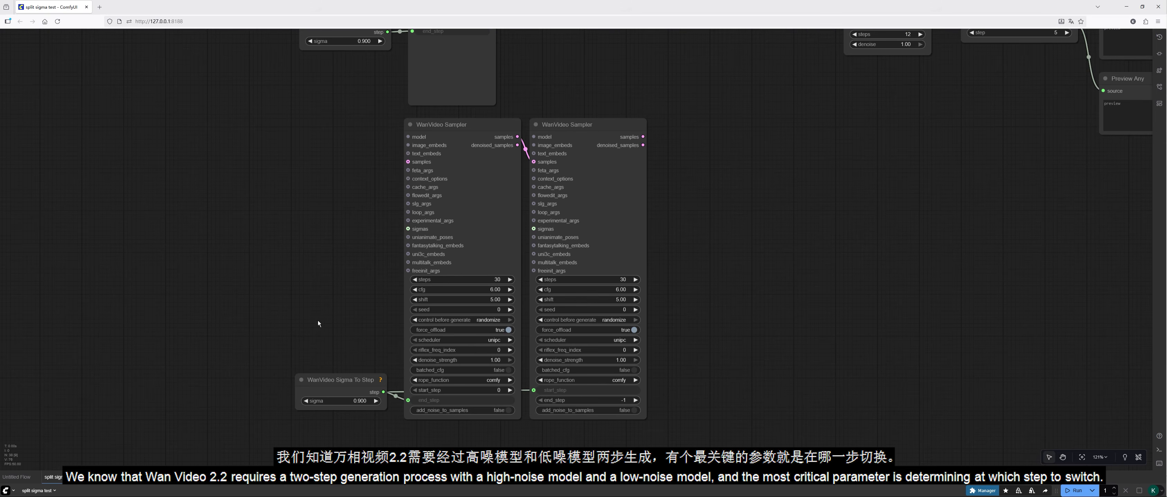
scroll(319, 320, "up", 2)
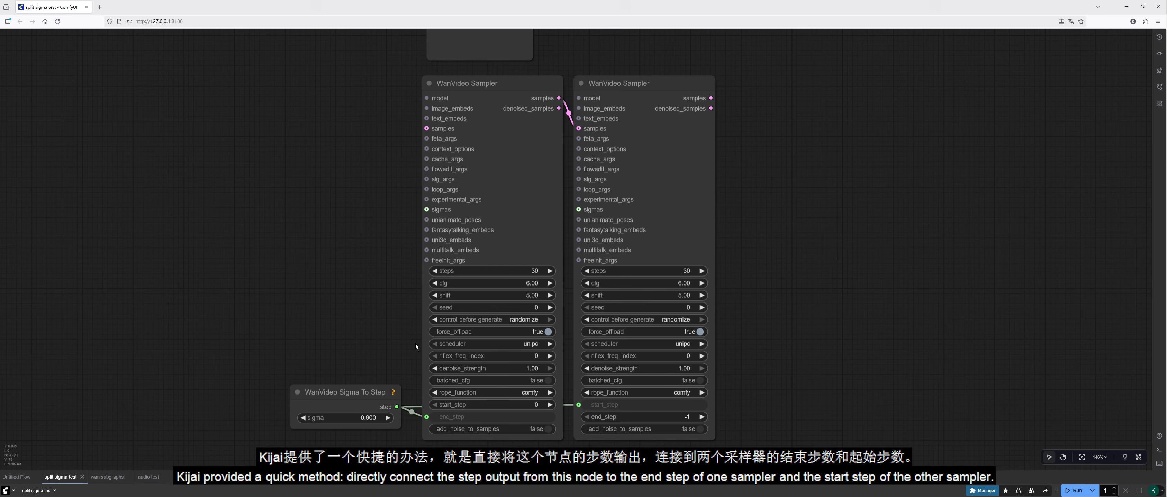
left_click_drag(328, 312, 322, 300)
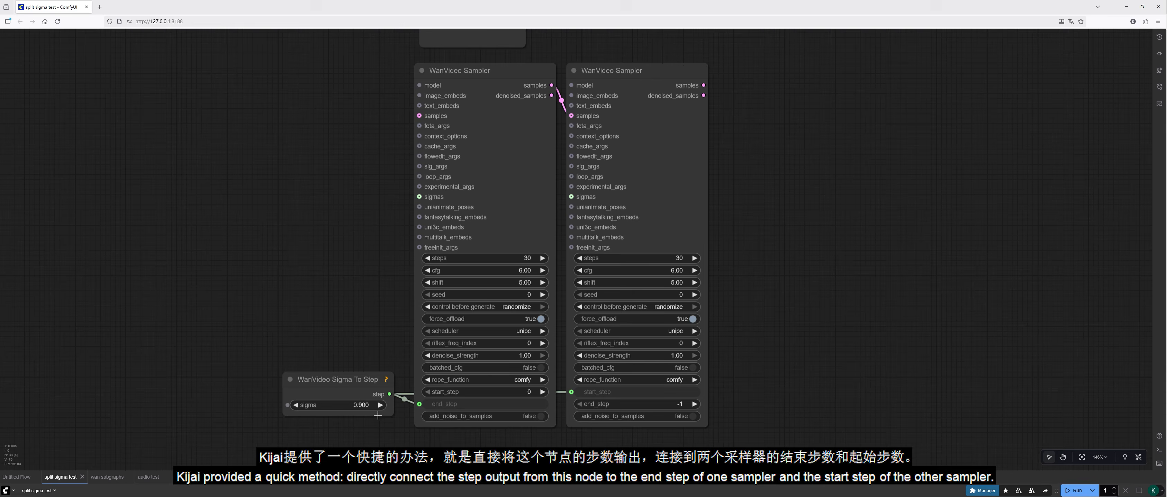
Step: Disconnect the WanVideo Sigma To Step output from the first sampler's end_step and the second sampler's start_step
scroll(386, 431, "up", 2)
left_click_drag(386, 431, 362, 418)
left_click_drag(400, 388, 560, 421)
left_click(545, 437)
Step: Set the first WanVideo Sampler's steps to 12 and its end_step to 5
left_click(531, 211)
type("12")
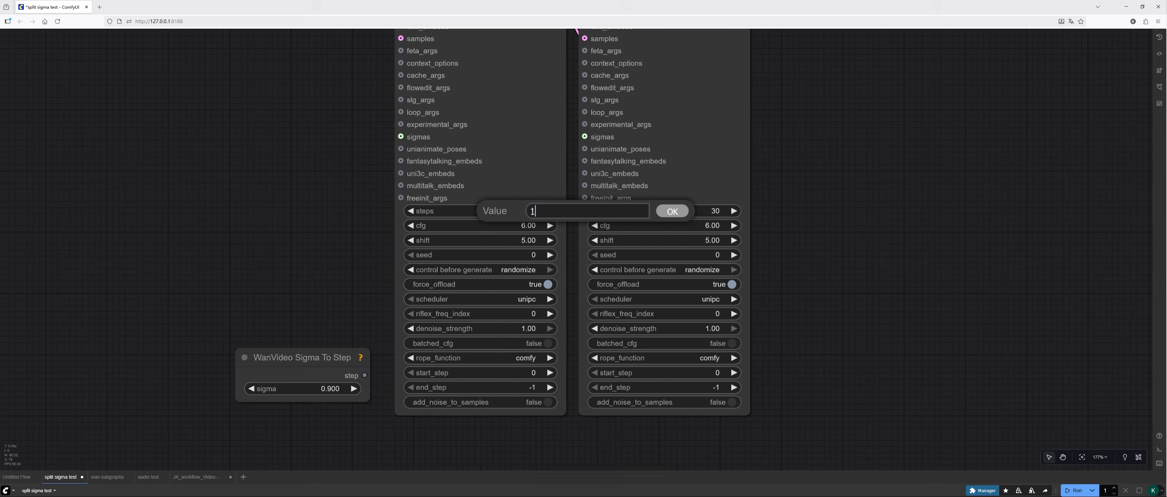
key("Return")
left_click(531, 388)
type("5")
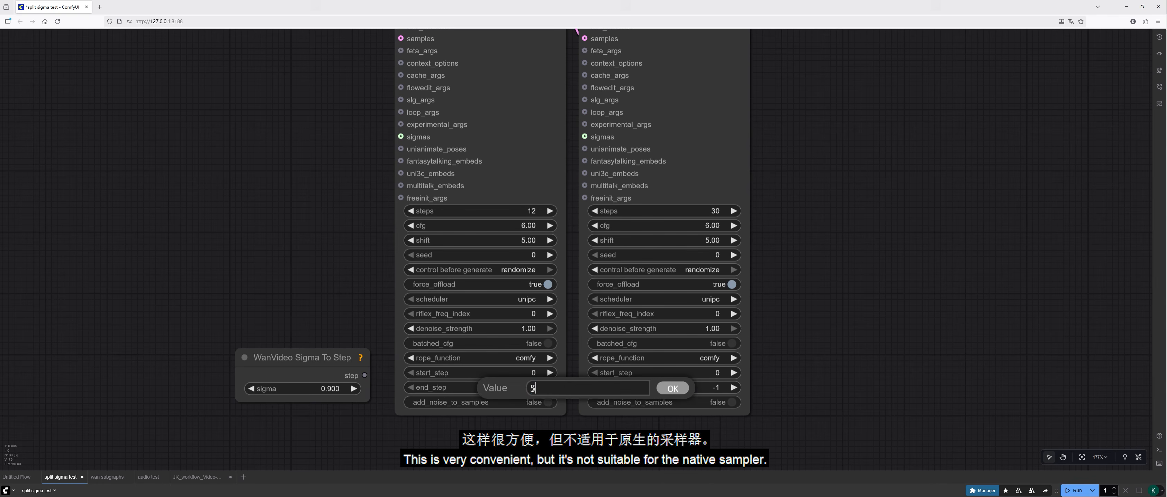
key("Return")
Step: Set the second WanVideo Sampler's steps to 12
left_click(707, 206)
type("12")
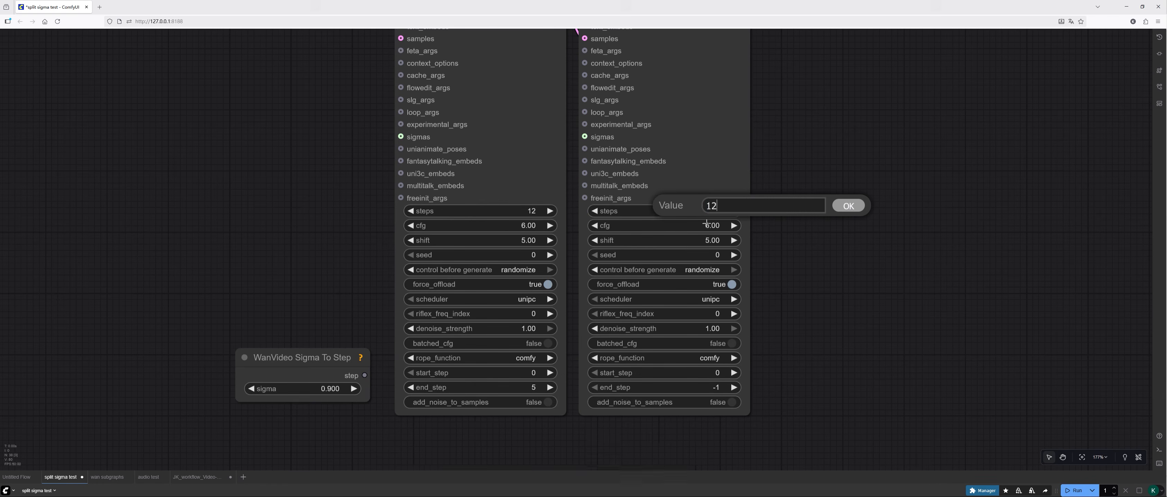
key("Return")
left_click(713, 387)
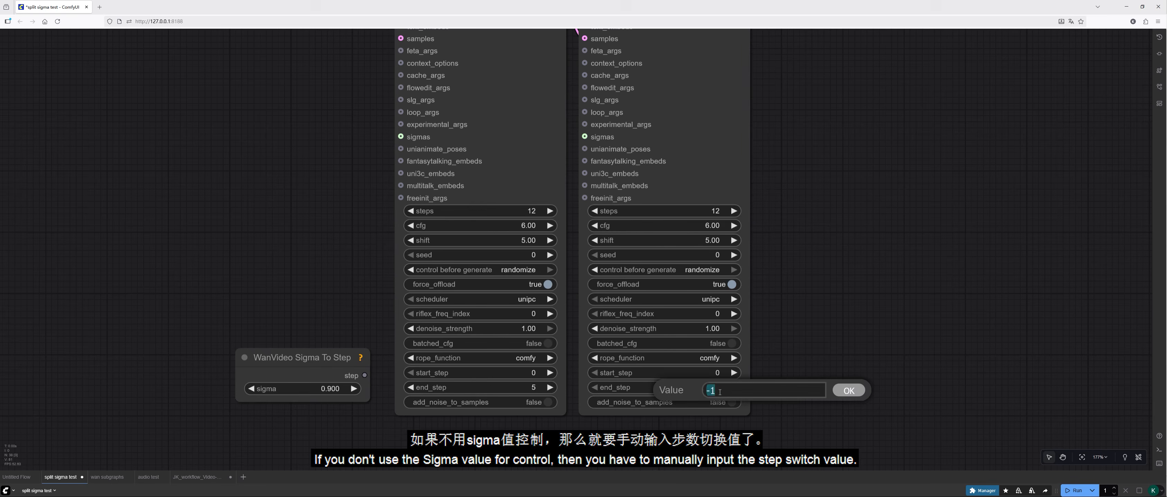
type("5")
key("Return")
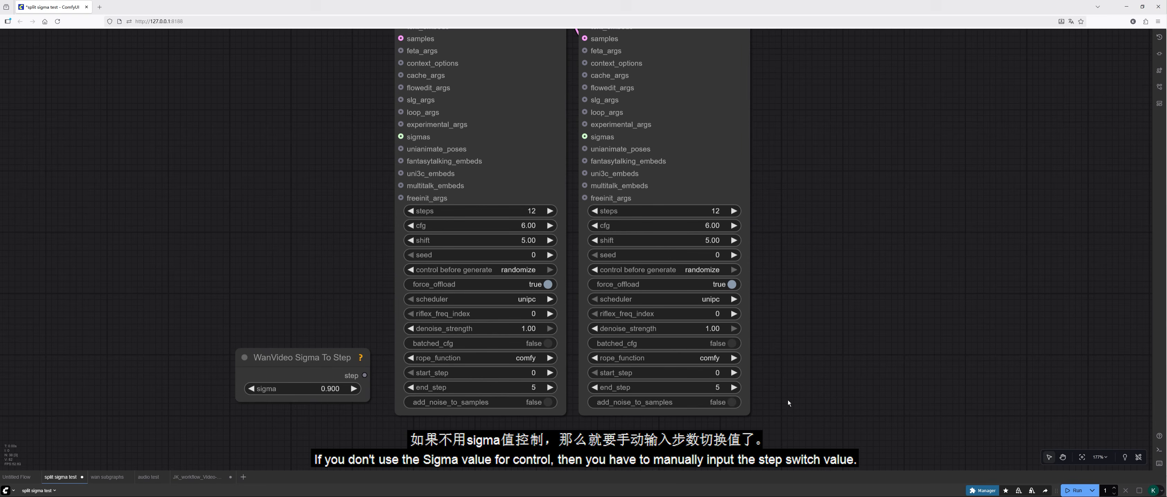
left_click(727, 387)
type("-1")
key("Return")
Step: Set the second WanVideo Sampler's start_step to 5 and link the WanVideo Sigma To Step output to that input
left_click(717, 372)
type("5")
key("Return")
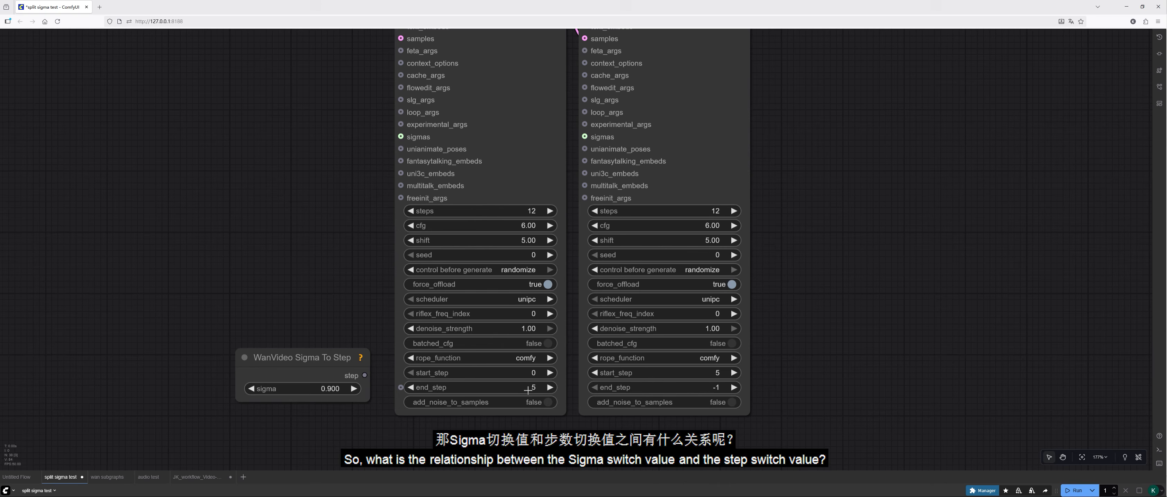
left_click_drag(365, 375, 589, 374)
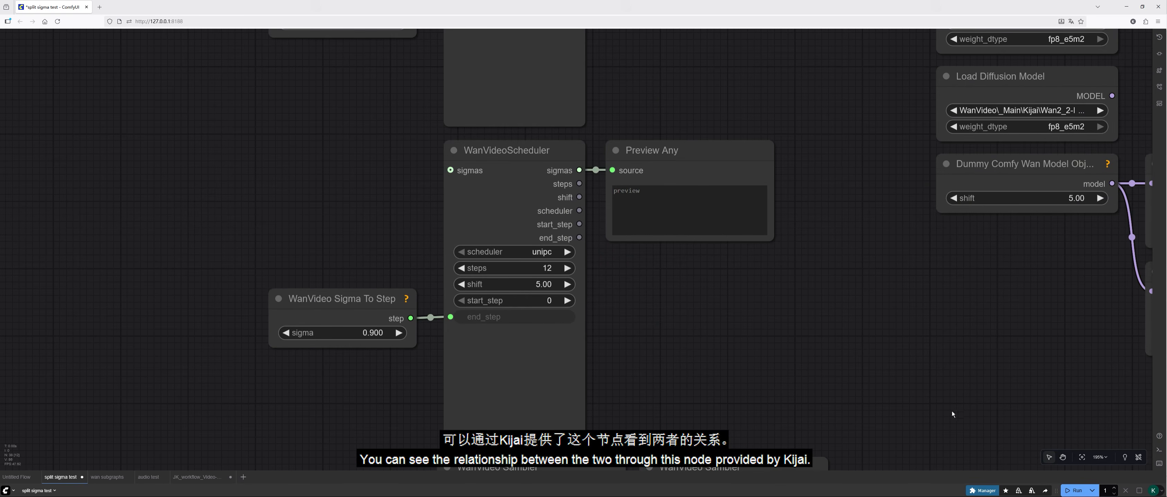
Step: Run the workflow and inspect the sigma curve in the WanVideoScheduler node that has no sigmas input connected
left_click(1086, 491)
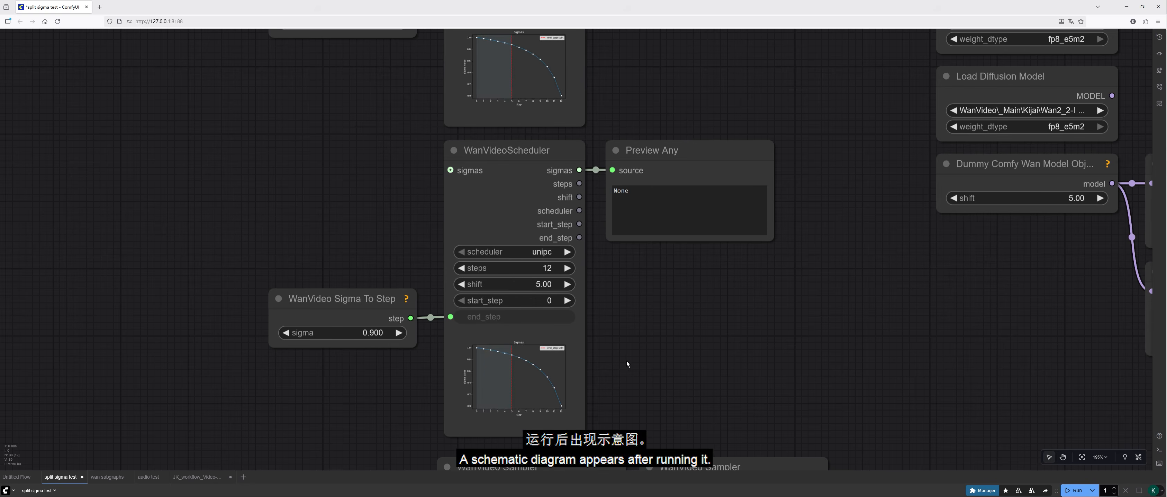
scroll(615, 364, "up", 5)
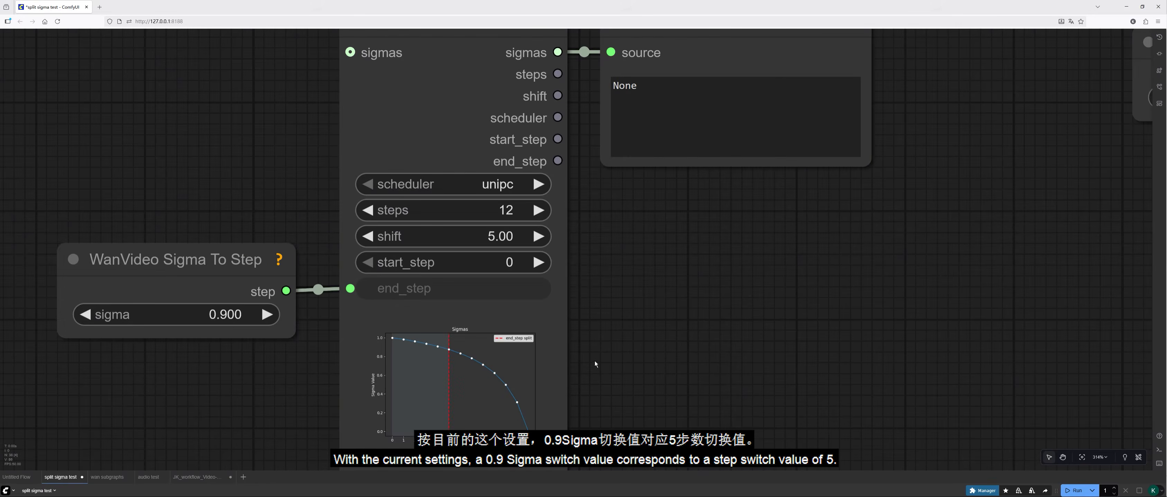
scroll(613, 358, "up", 2)
left_click_drag(613, 352, 739, 297)
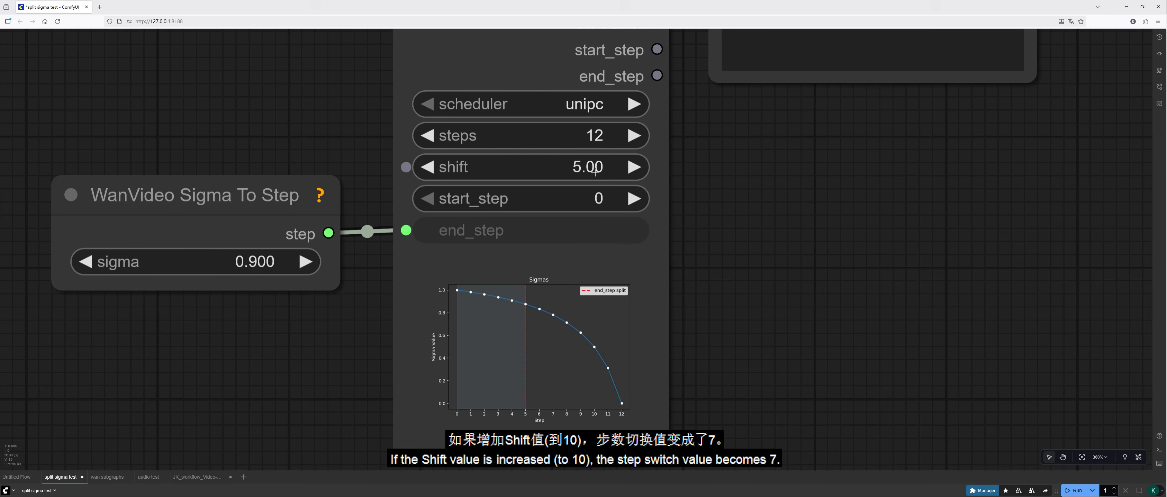
Step: Set that WanVideoScheduler's shift to 10 and rerun the workflow
left_click(595, 171)
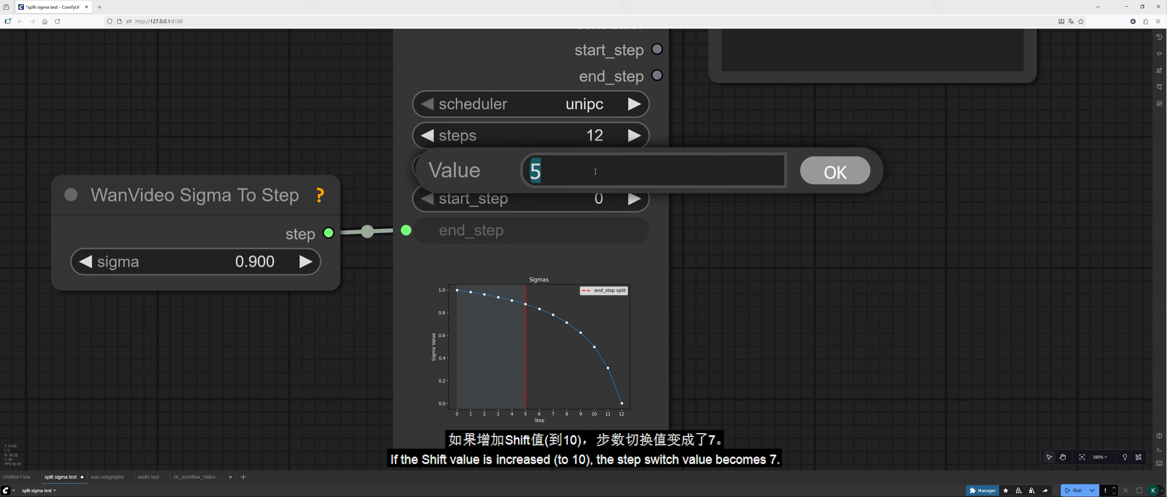
type("10")
key("Return")
left_click(1072, 490)
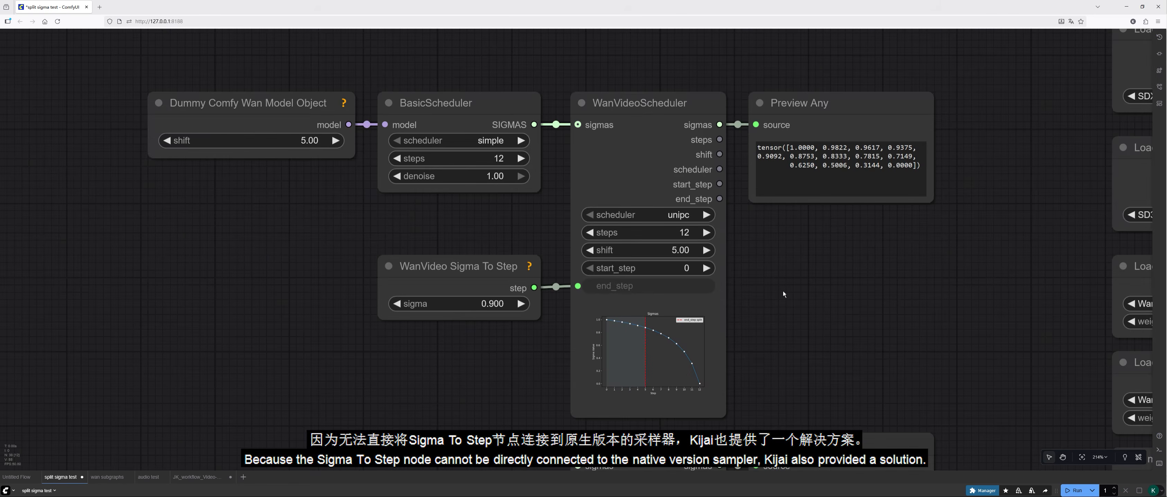
Step: Examine the Dummy Comfy Wan Model Object and BasicScheduler chain feeding the upper WanVideoScheduler, comparing it with the unconnected scheduler below
left_click(190, 110)
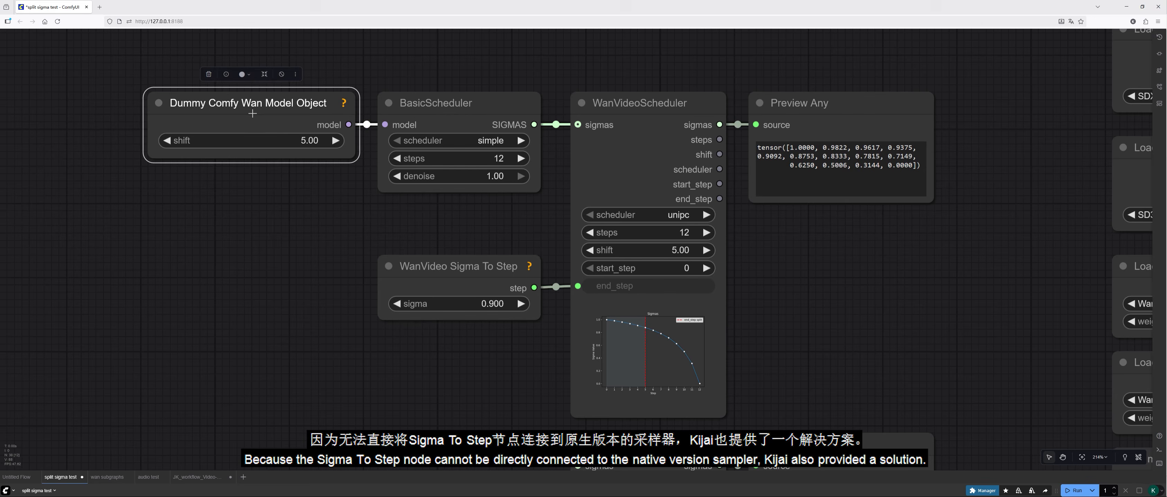
left_click(438, 103)
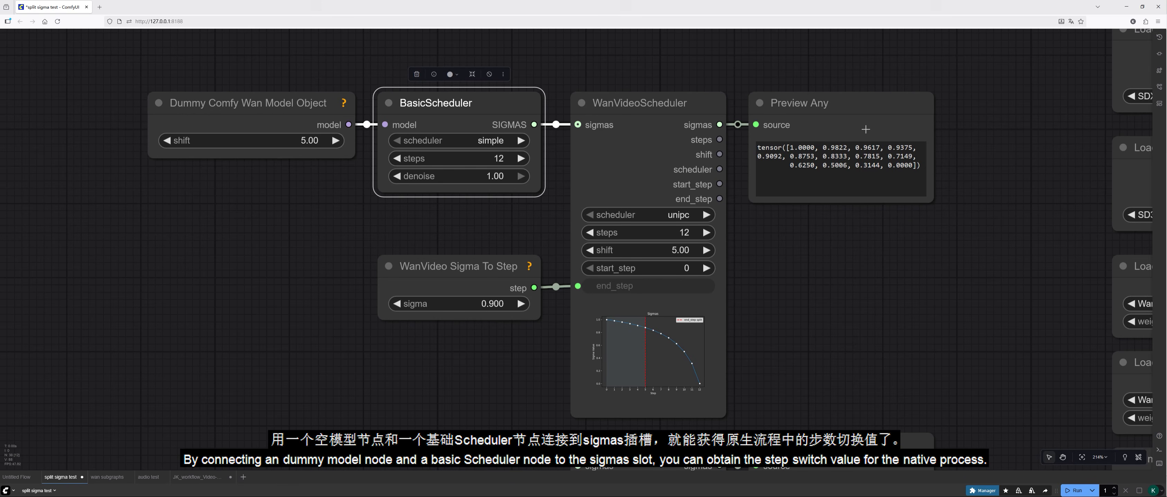
scroll(836, 314, "down", 5)
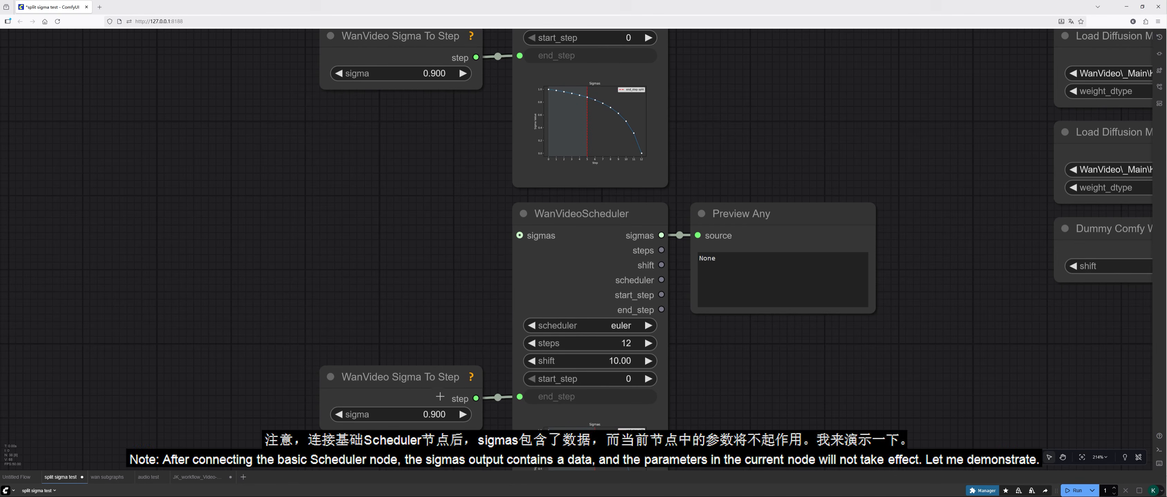
left_click_drag(449, 165, 435, 416)
left_click_drag(717, 292, 713, 299)
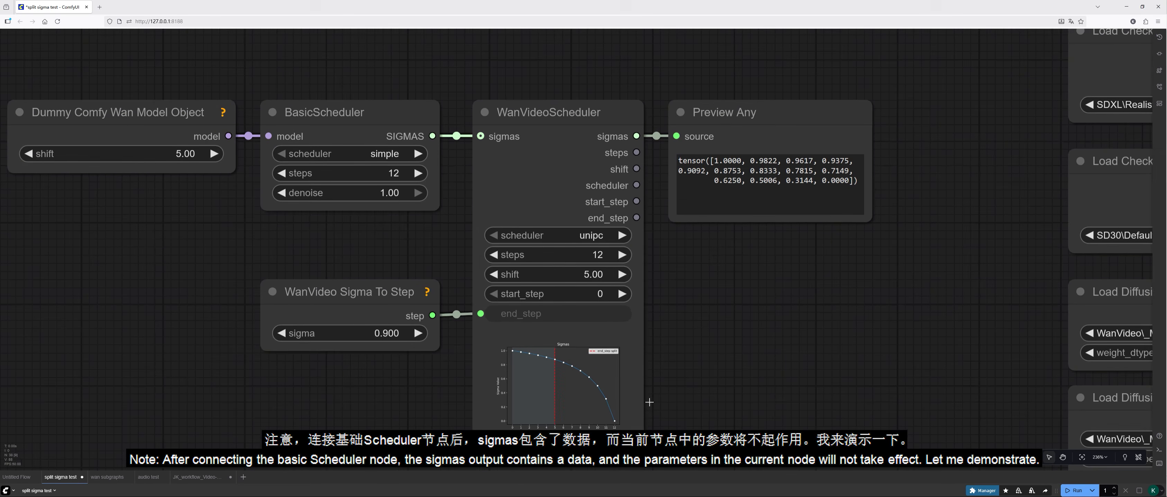
Step: Set the BasicScheduler feeding the upper WanVideoScheduler to sgm_uniform and rerun the workflow
scroll(713, 301, "up", 3)
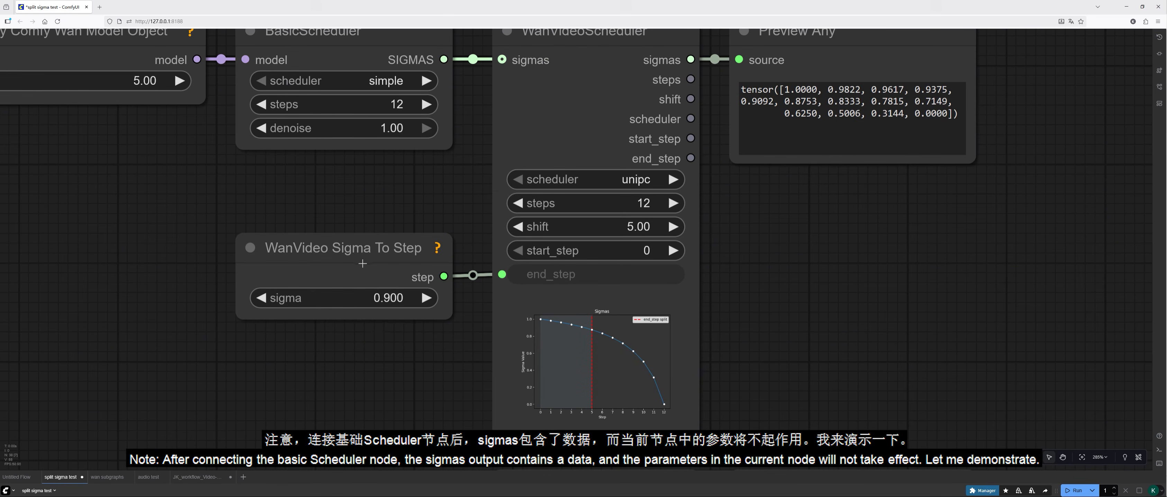
left_click_drag(409, 215, 415, 261)
left_click(392, 127)
left_click(411, 142)
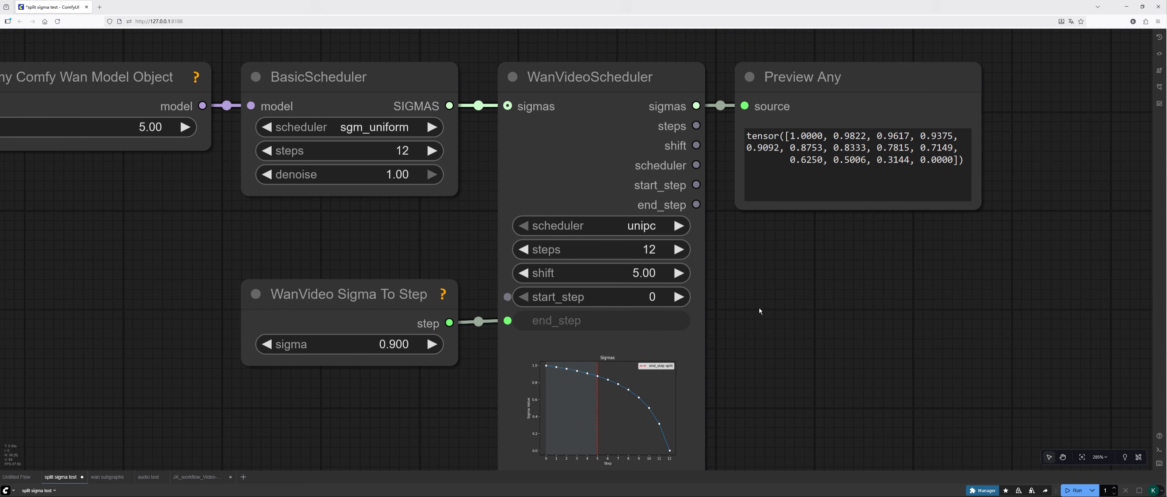
scroll(838, 298, "down", 2)
scroll(791, 379, "up", 1)
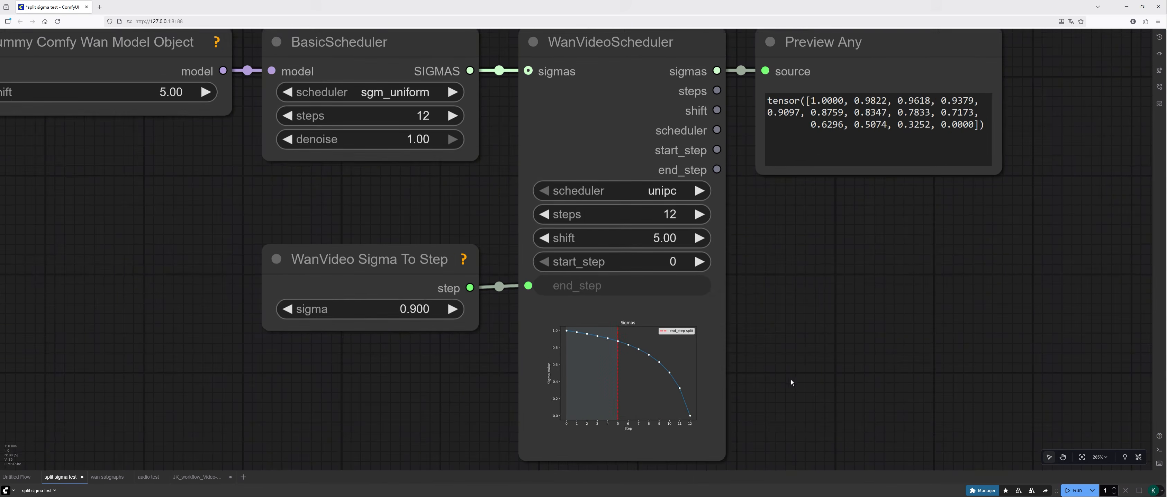
Step: Set the shift to 3.5 in both the upper WanVideoScheduler and the Dummy Comfy Wan Model Object
left_click(696, 240)
type("3.5")
key("Return")
left_click_drag(265, 145, 352, 157)
left_click(138, 99)
type("3")
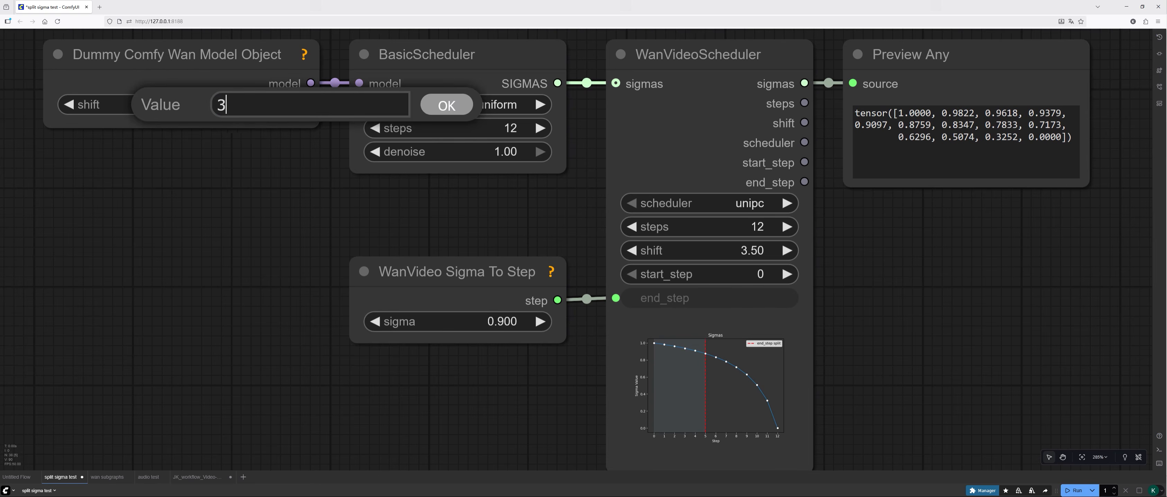
type(".5")
key("Return")
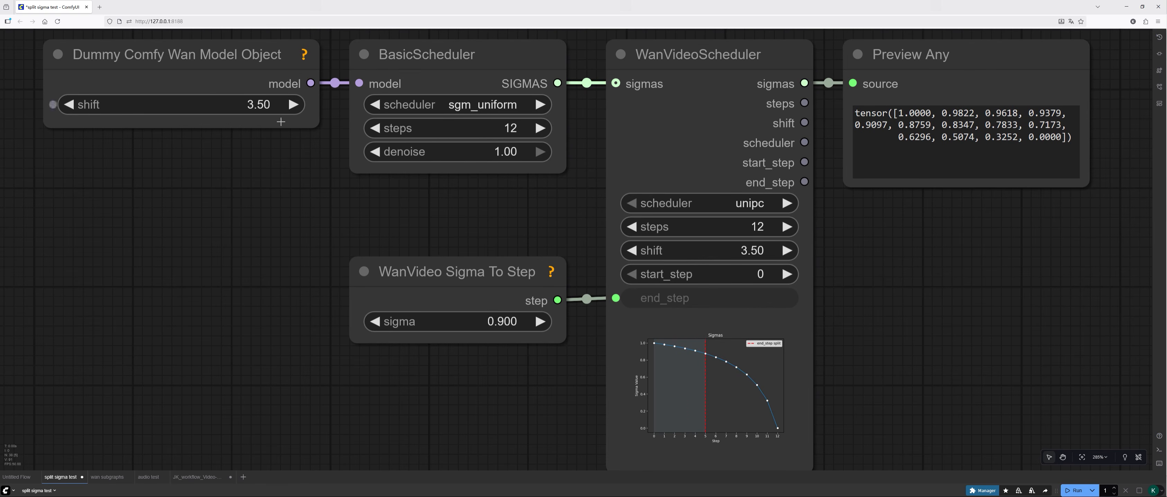
Step: Run the workflow and inspect the upper WanVideoScheduler's sigma curve and end_step split
left_click(1075, 490)
scroll(942, 358, "up", 1)
scroll(923, 357, "up", 1)
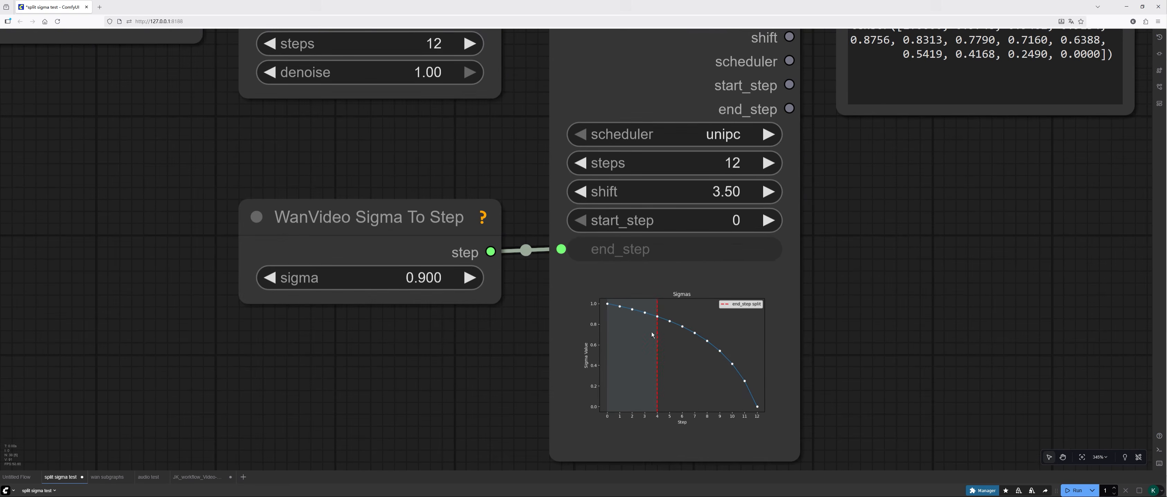
scroll(878, 263, "down", 4)
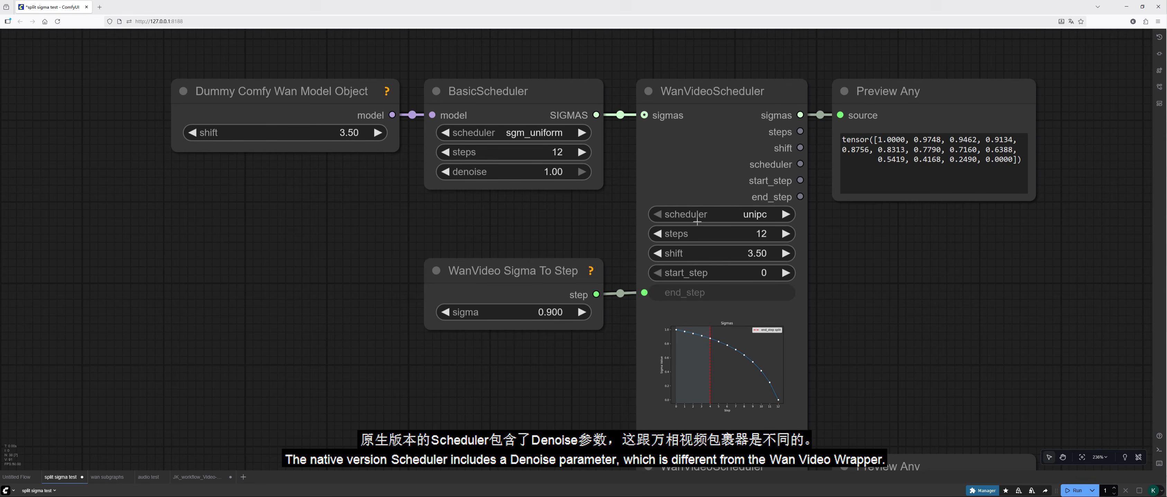
Step: Set the BasicScheduler's denoise to 0.35 and rerun the workflow
scroll(720, 250, "down", 1)
left_click(431, 176)
type("0.35")
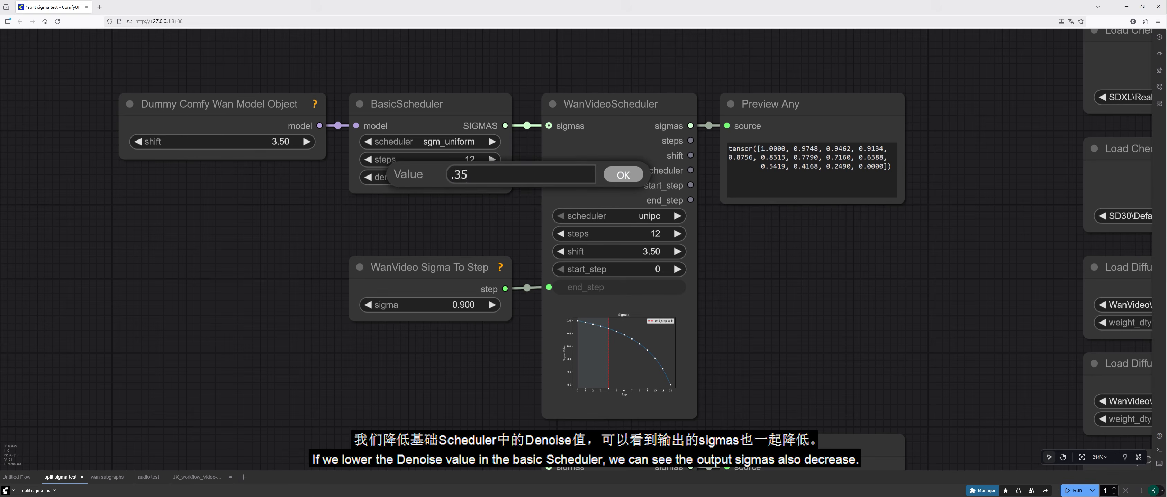
key("Return")
scroll(684, 80, "up", 3)
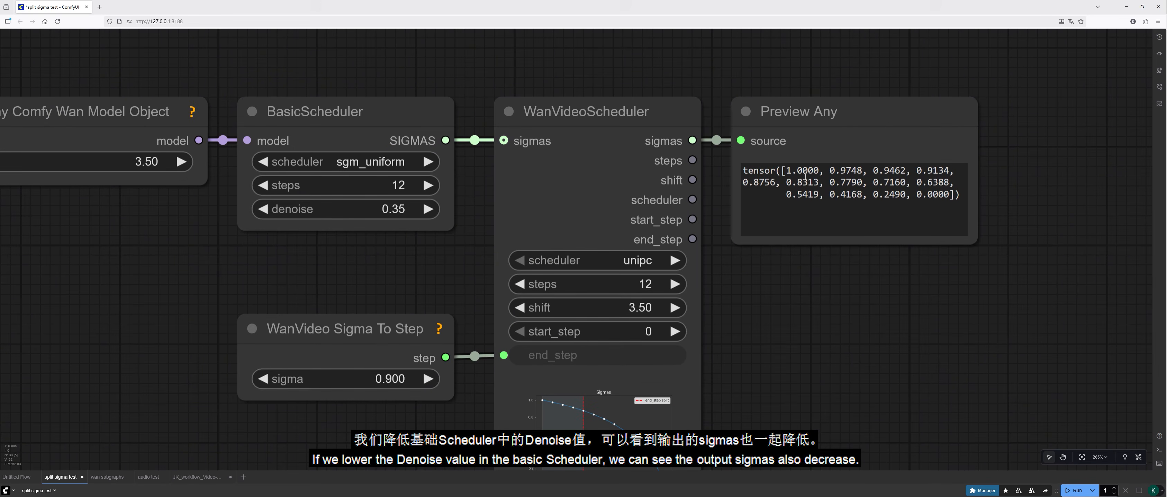
left_click(1073, 491)
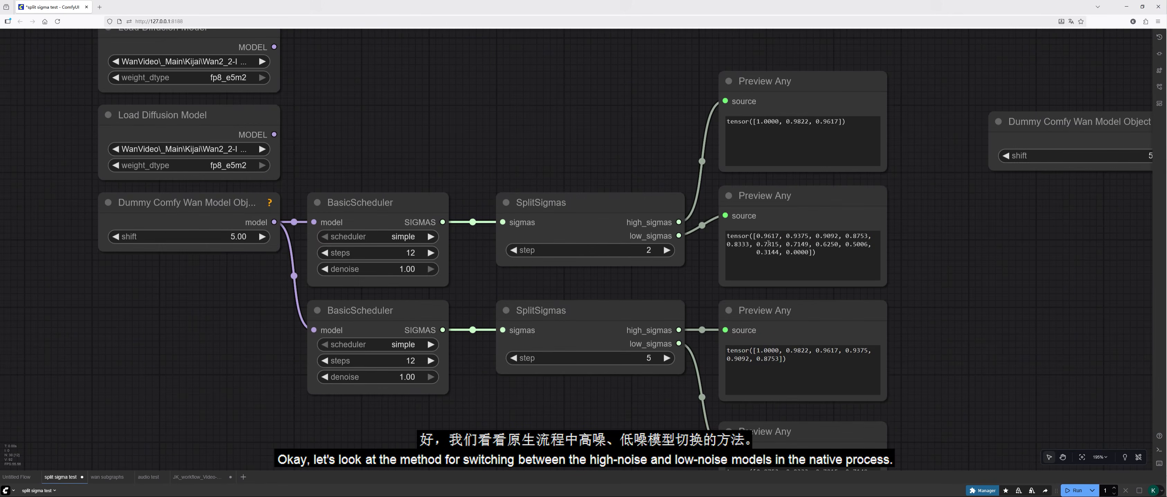
Step: Examine the native BasicScheduler and SplitSigmas branches with their high_sigmas and low_sigmas previews
scroll(964, 282, "down", 3)
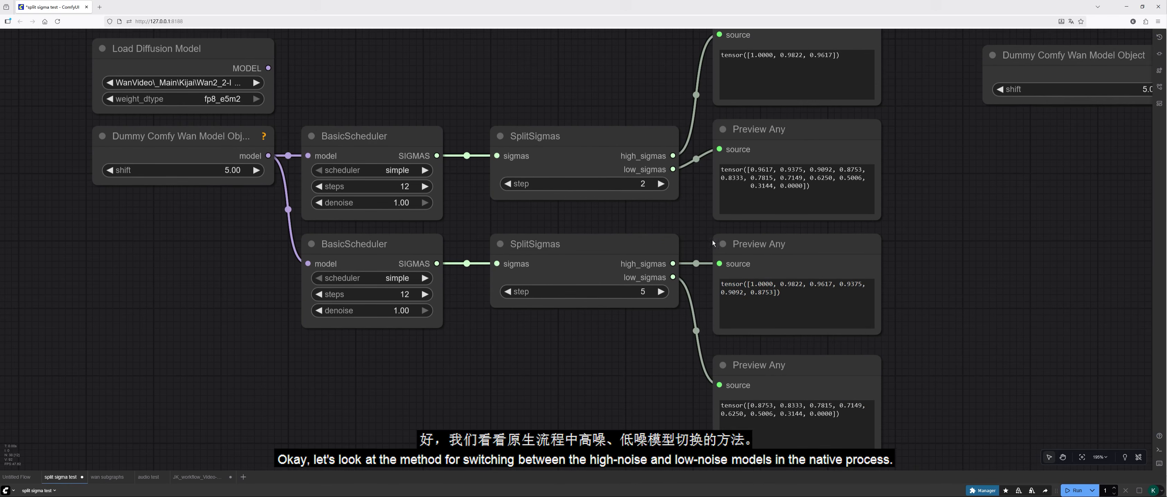
scroll(956, 223, "up", 2)
left_click(589, 199)
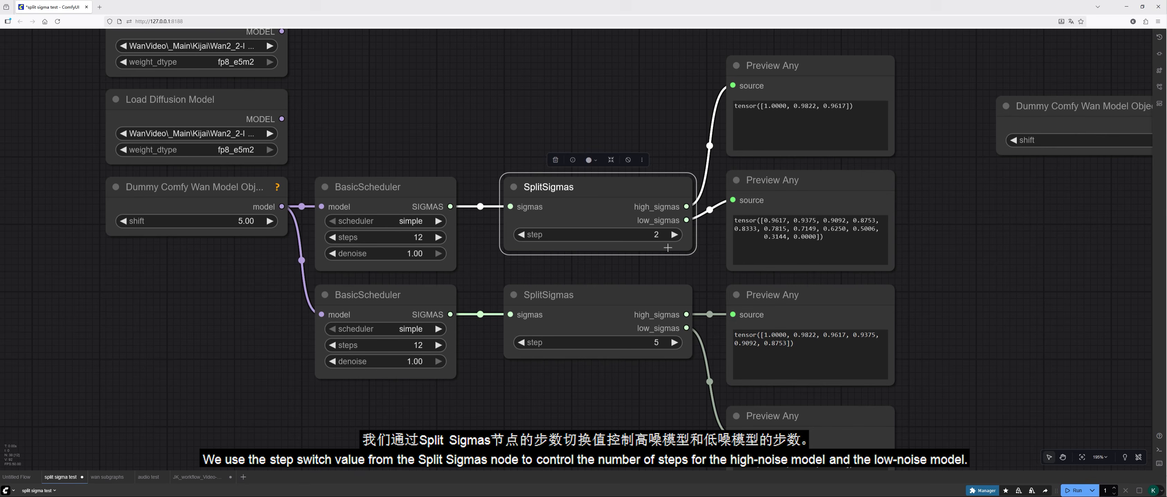
scroll(808, 274, "down", 3)
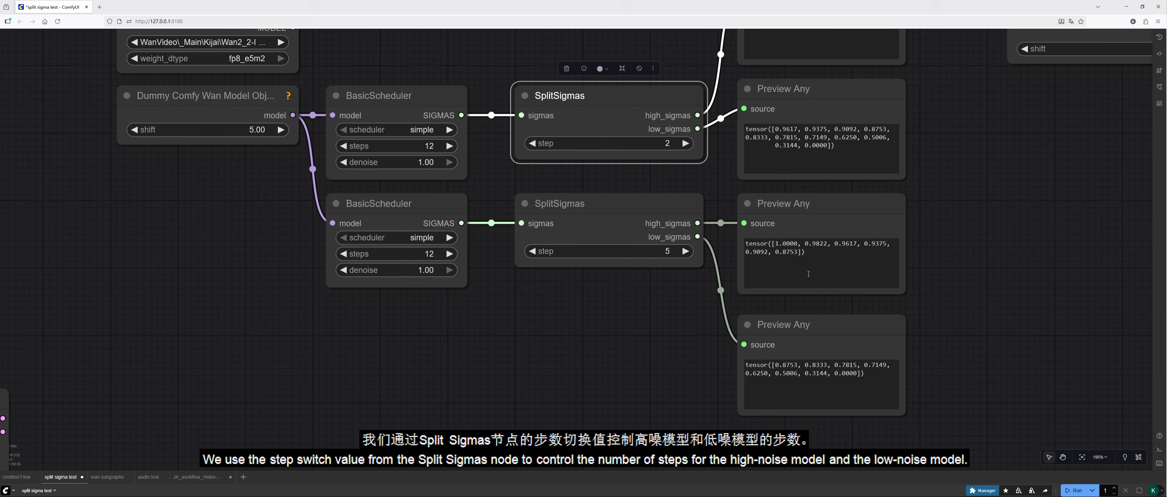
left_click_drag(681, 323, 676, 413)
scroll(676, 413, "down", 1)
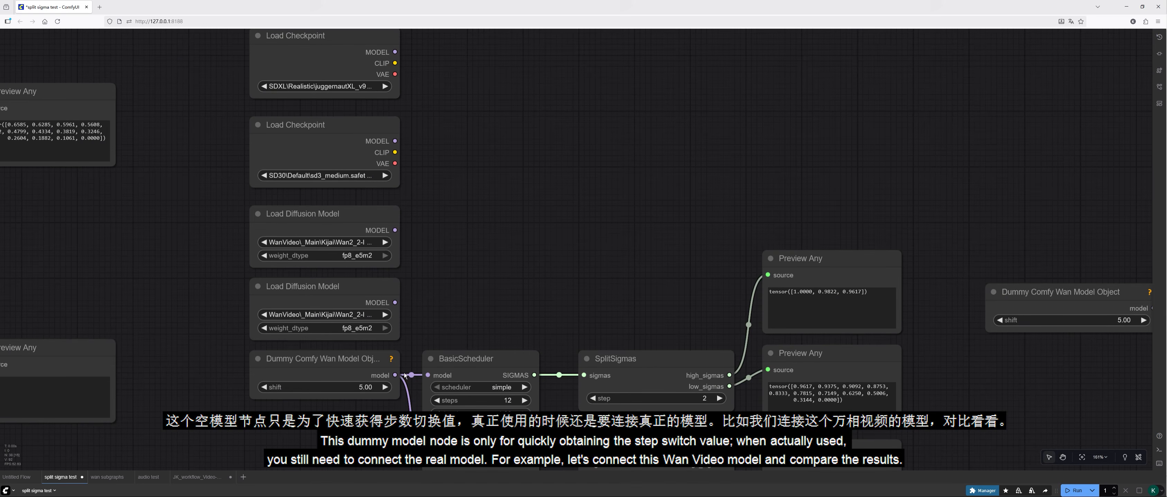
Step: Feed both BasicSchedulers from the Wan2_2-I2V-A14B-LOW Load Diffusion Model instead of the dummy model object and rerun the workflow
left_click_drag(394, 375, 395, 302)
left_click_drag(394, 338, 462, 326)
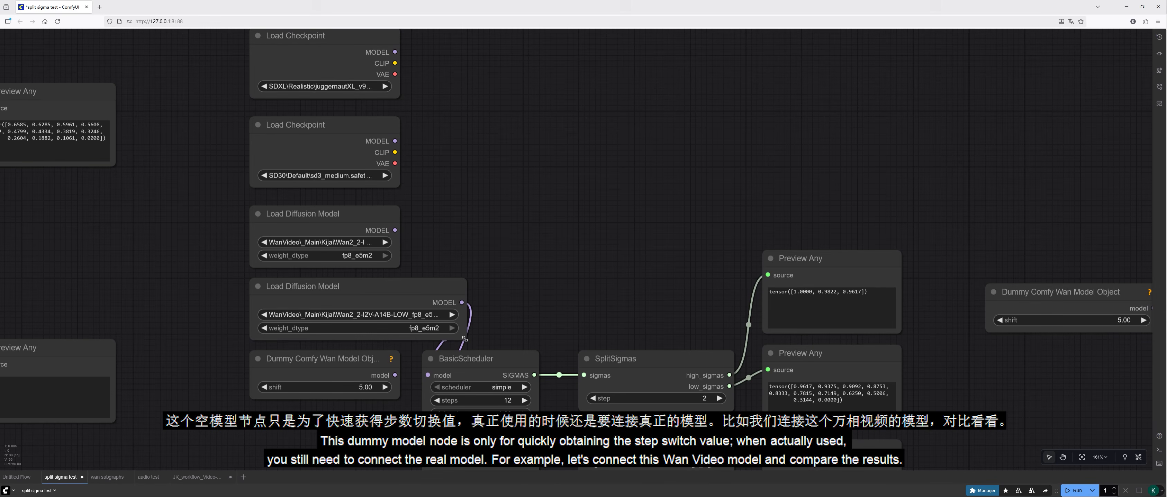
left_click_drag(466, 339, 398, 338)
left_click_drag(502, 291, 426, 172)
scroll(648, 186, "up", 3)
left_click_drag(591, 197, 615, 162)
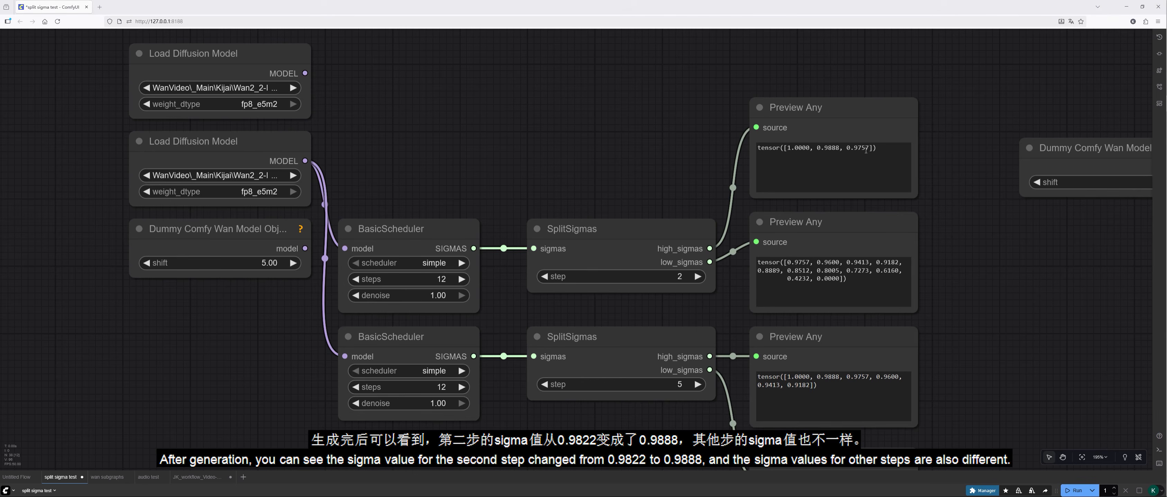
Step: Examine the sigma values in the SplitSigmas previews produced with the real Wan model connected
double_click(839, 151)
left_click_drag(839, 279, 789, 263)
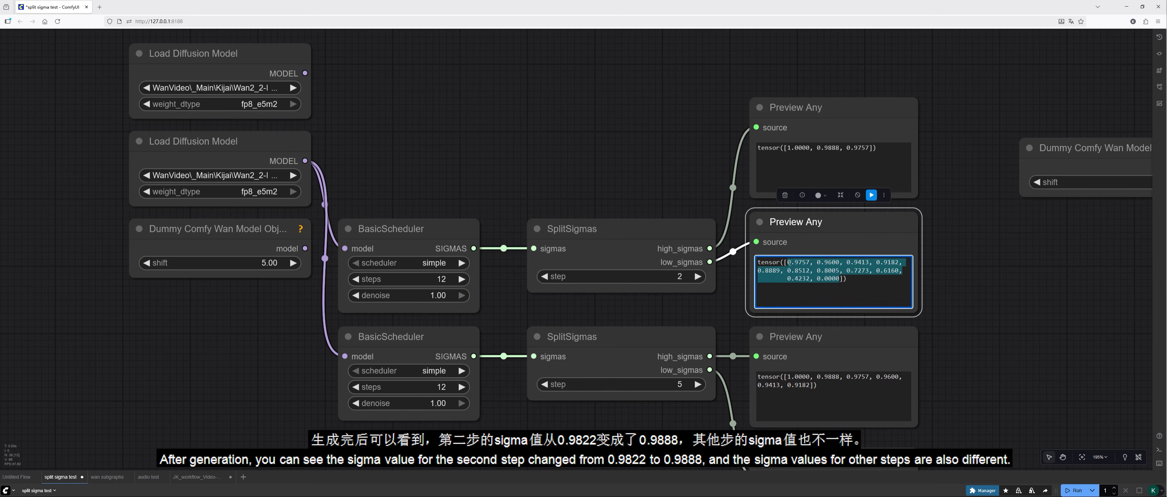
left_click(846, 265)
left_click(954, 245)
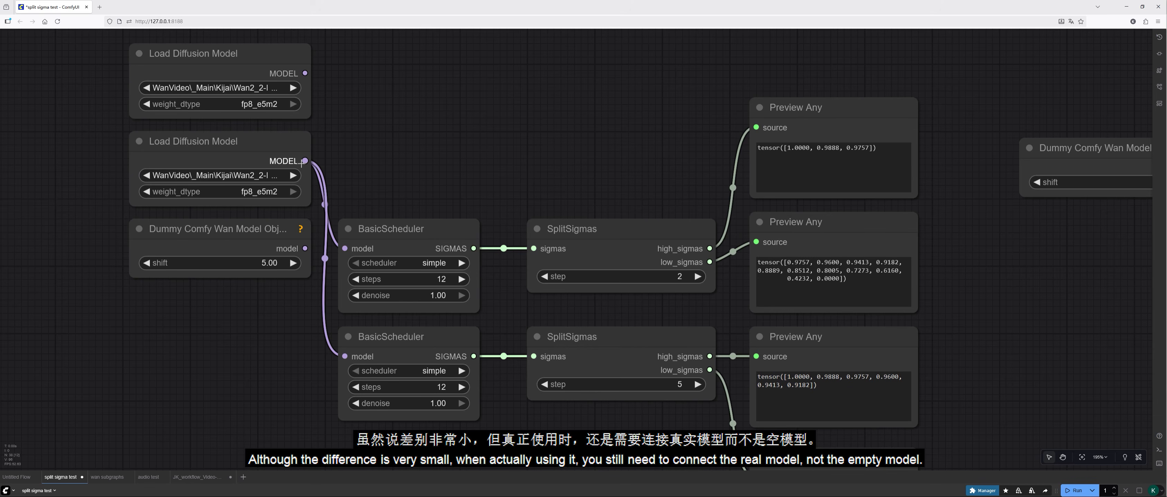
left_click(239, 235)
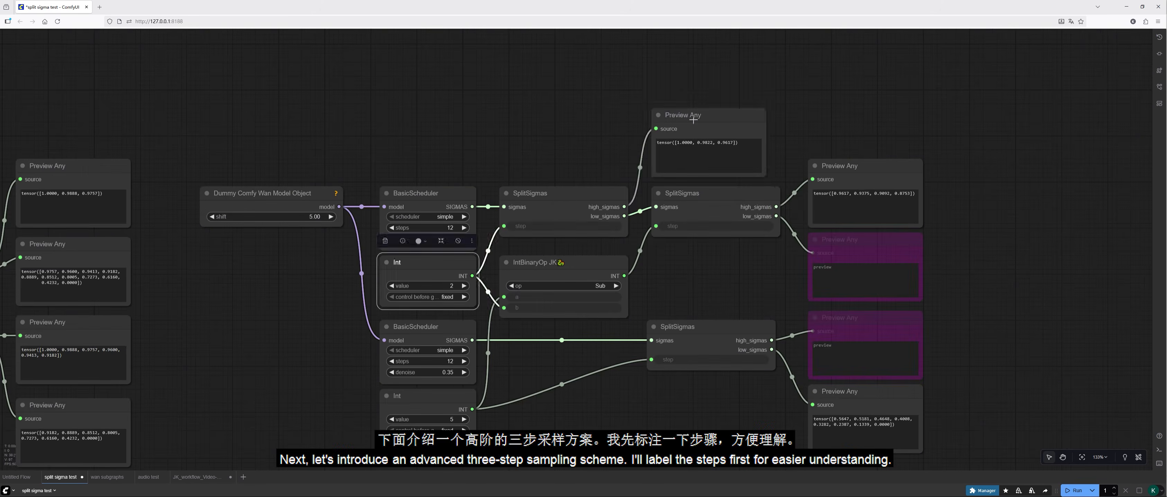
Step: Retitle the Preview Any node on the first SplitSigmas' high_sigmas output in the three-step scheme as "1st touch"
left_click(856, 165)
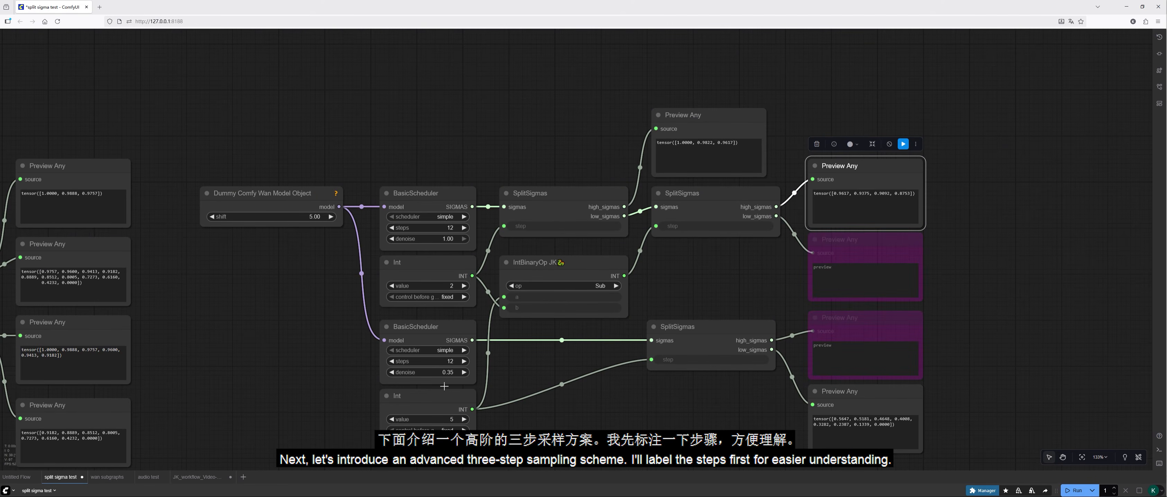
left_click(837, 413)
double_click(689, 115)
type("1st touch")
key("Return")
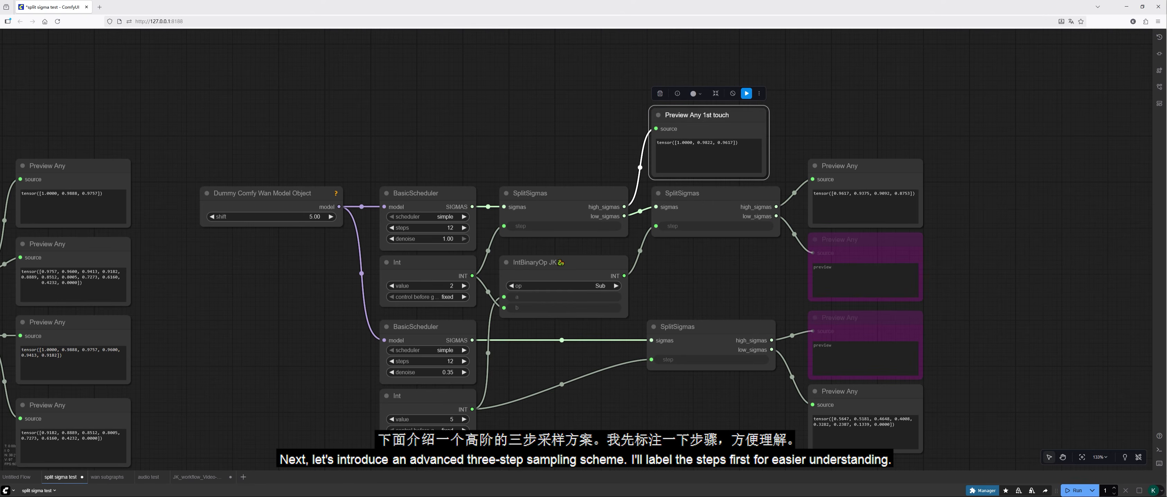
double_click(690, 114)
left_click(689, 115)
key("shift+Home")
key("BackSpace")
key("Return")
Step: Retitle the second SplitSigmas' high_sigmas preview as "1st pass" and the denoise 0.35 branch's low_sigmas preview as "2nd pass"
double_click(857, 167)
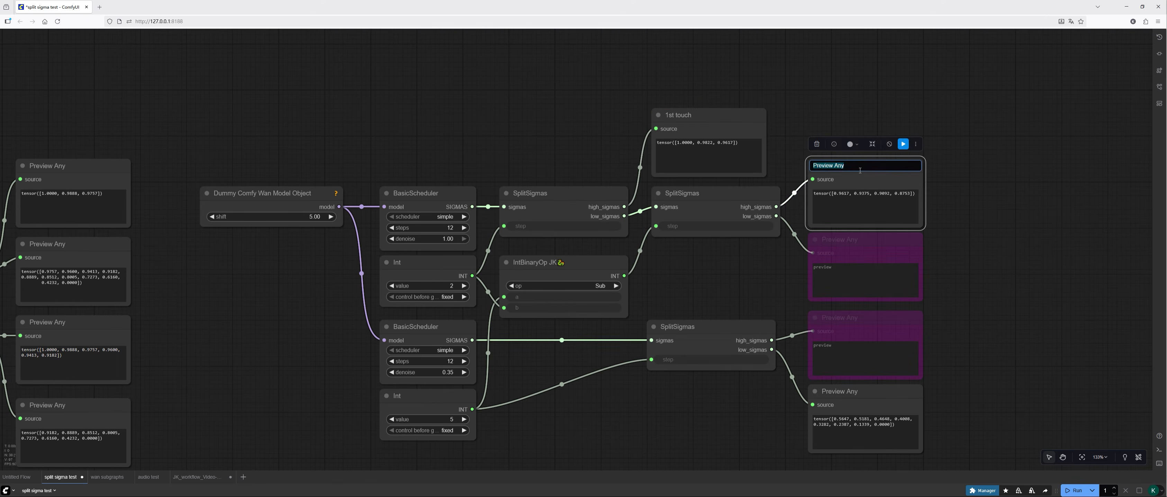
type("1st pass")
key("Return")
left_click(964, 254)
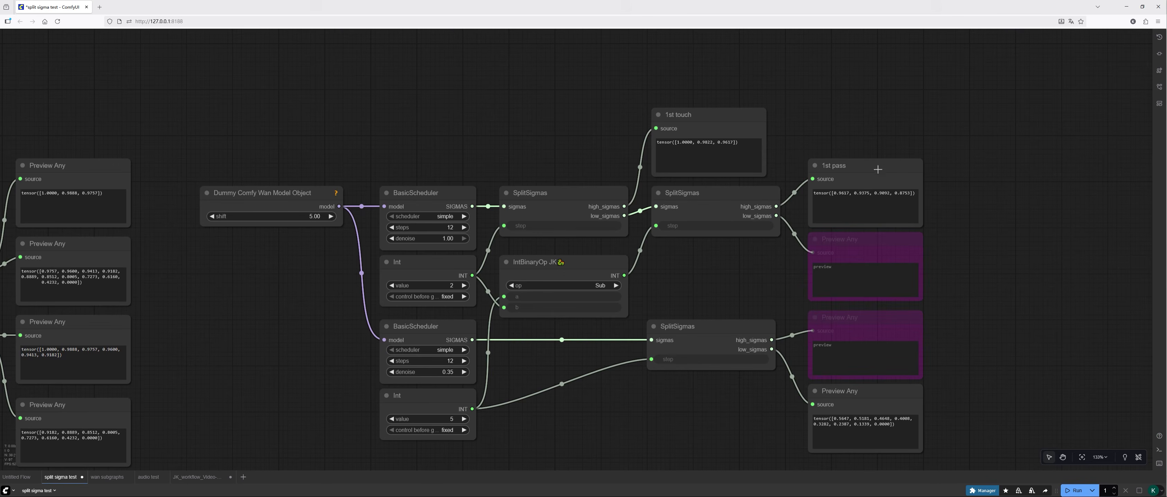
double_click(857, 392)
type("2nd pass (7")
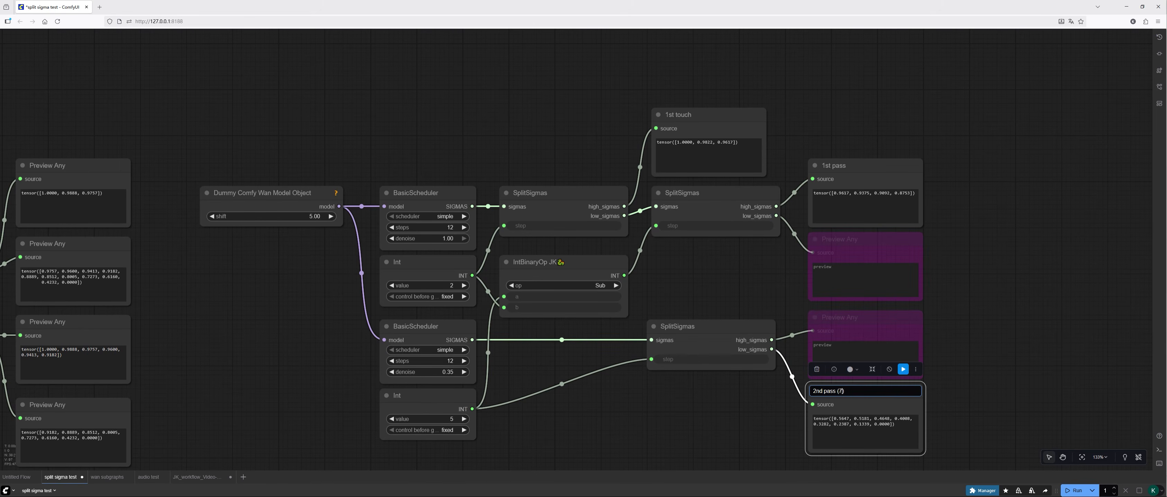
key("Return")
Step: Add step counts to the preview titles: "1st pass (5-2)", "2nd pass (7)" and "1st touch 2"
double_click(858, 166)
type("()5-2")
key("Return")
double_click(681, 115)
type("2")
key("Return")
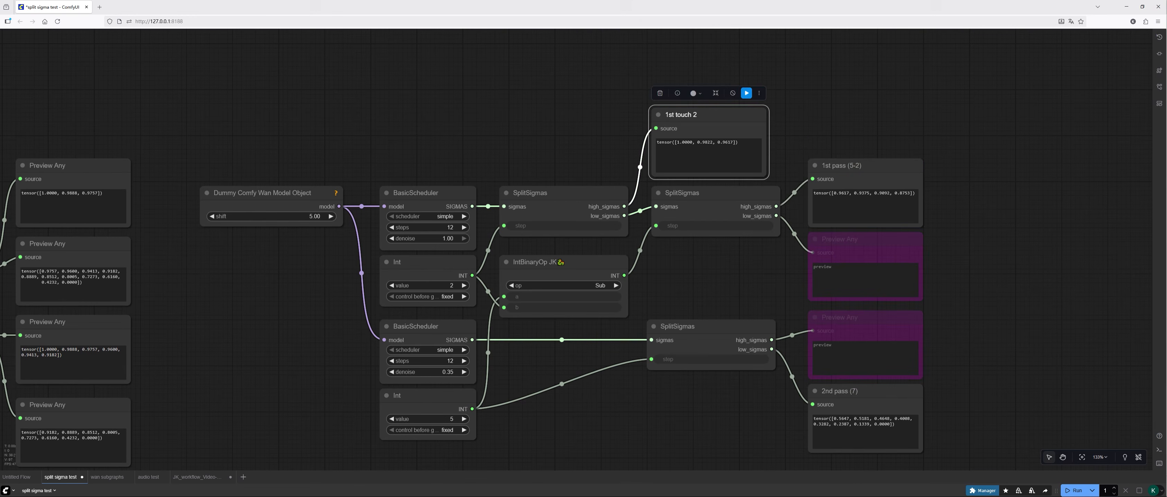
left_click(585, 391)
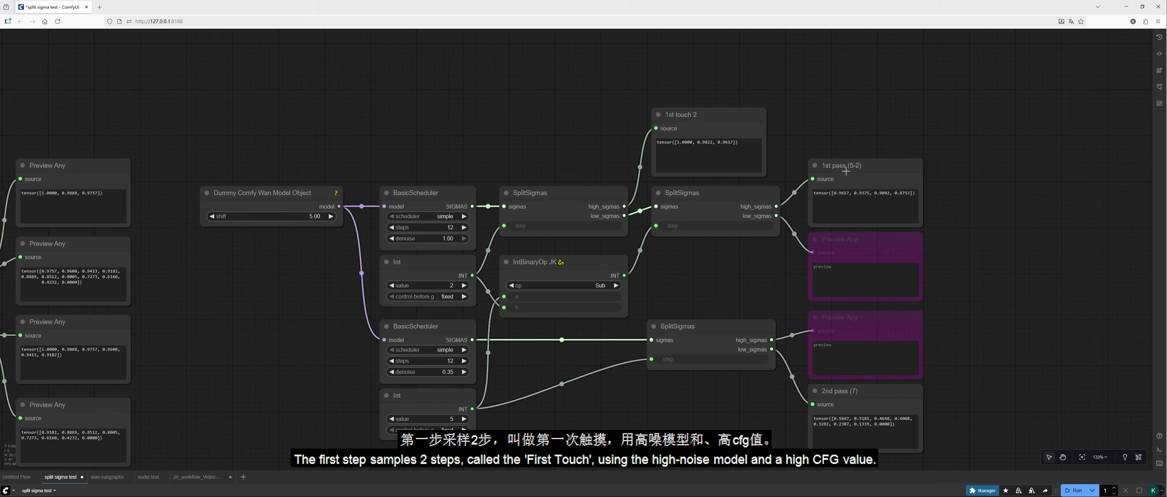
Step: Examine the 1st pass and 2nd pass previews of the three-step sampling scheme
left_click(853, 181)
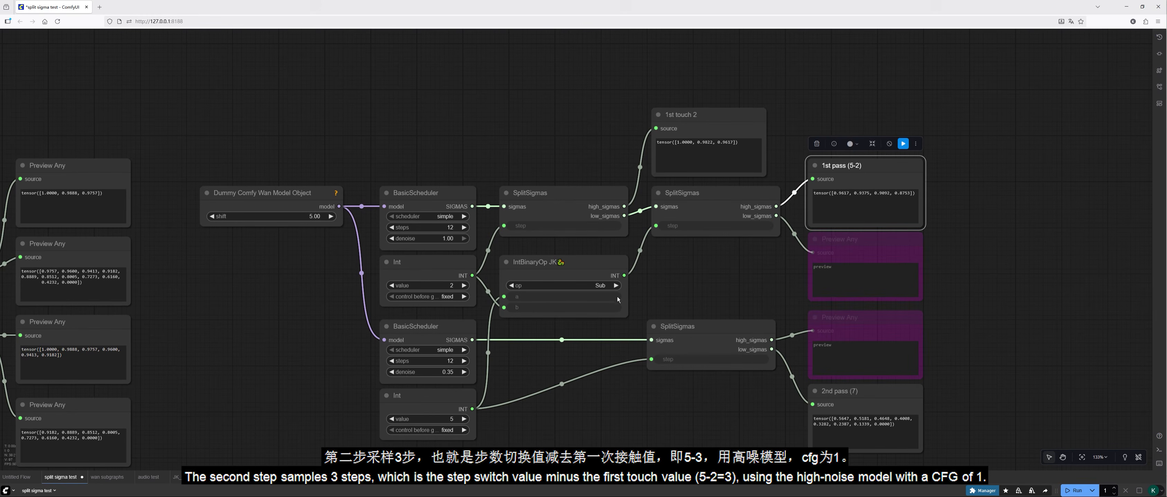
left_click(833, 394)
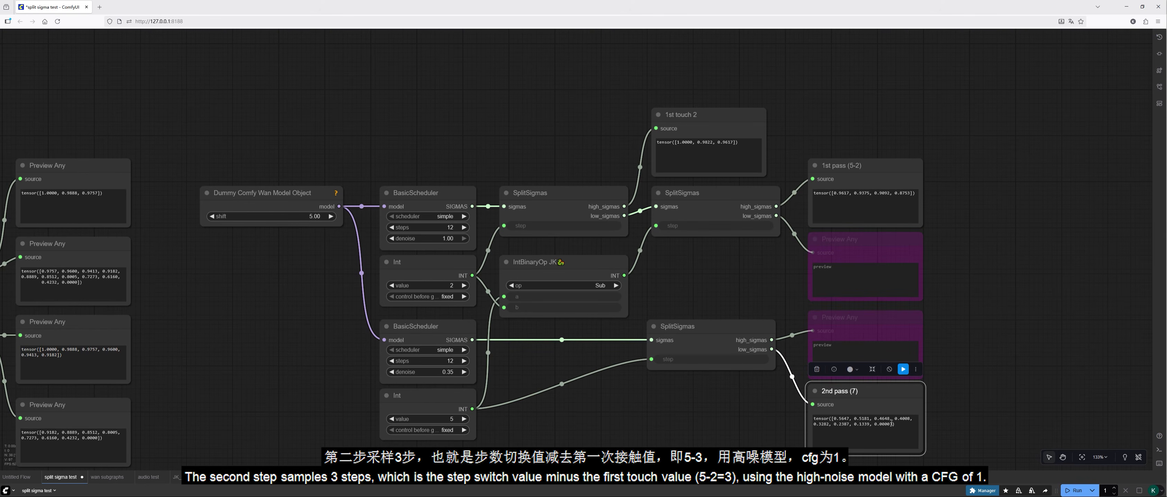
left_click(947, 401)
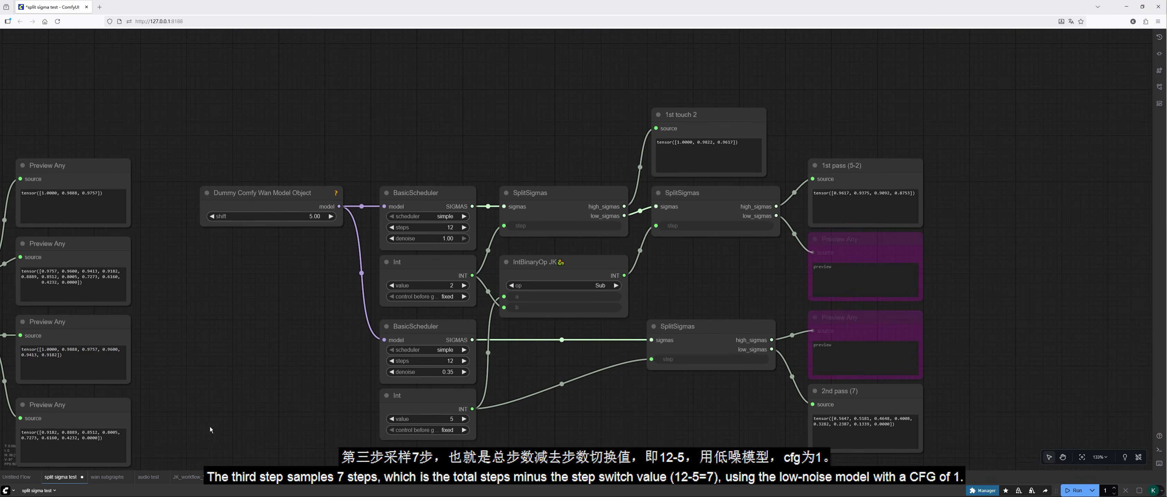
Step: Switch to the wan subgraphs workflow and open the JK-KSampler (High+Low) subgraph
mouse_move(104, 481)
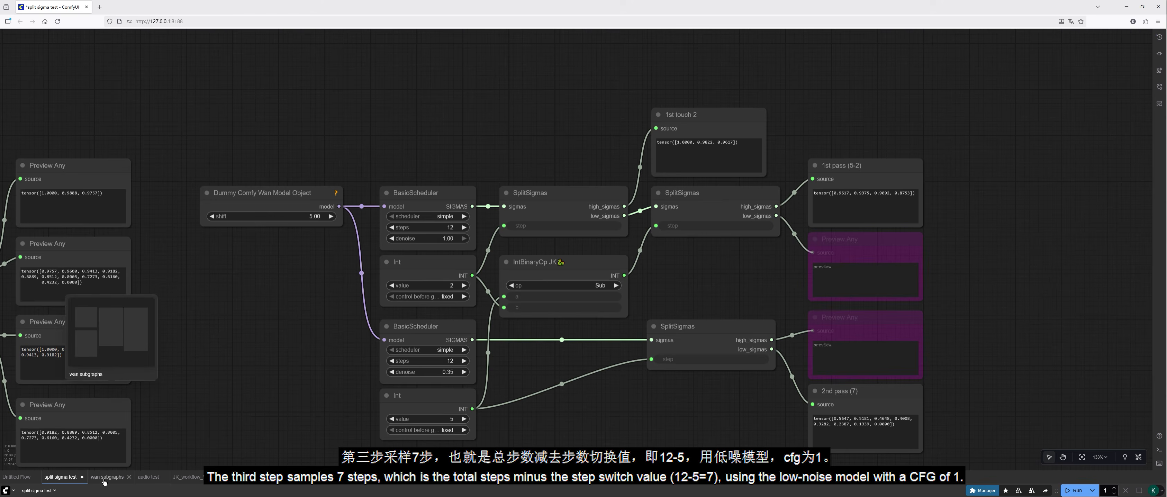
left_click(104, 477)
left_click_drag(367, 416, 584, 392)
scroll(588, 387, "up", 2)
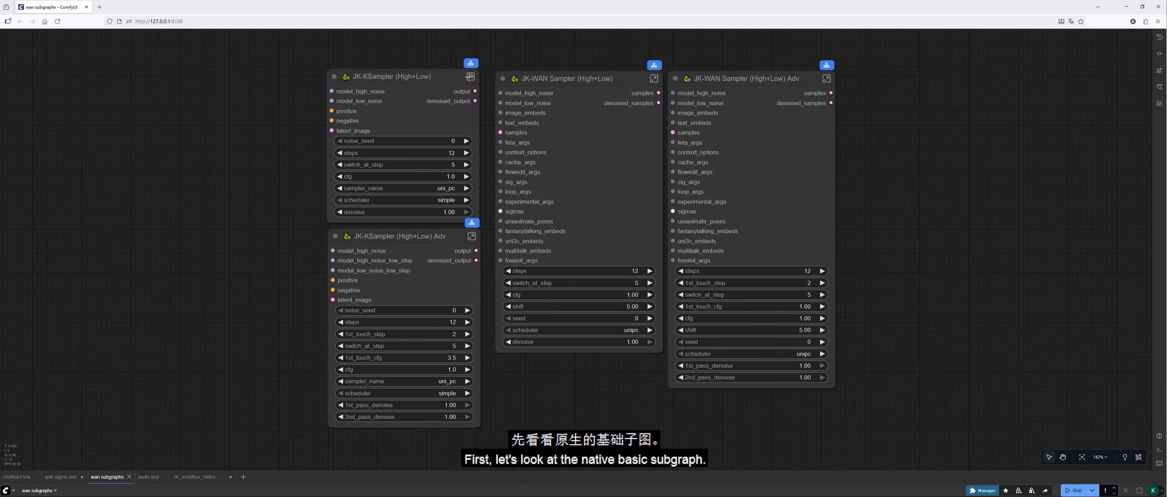
left_click(469, 76)
Step: Examine the CFGGuider, BasicScheduler, SplitSigmas, two SamplerCustomAdvanced, RandomNoise and DisableNoise nodes inside the JK-KSampler (High+Low) subgraph
left_click(378, 213)
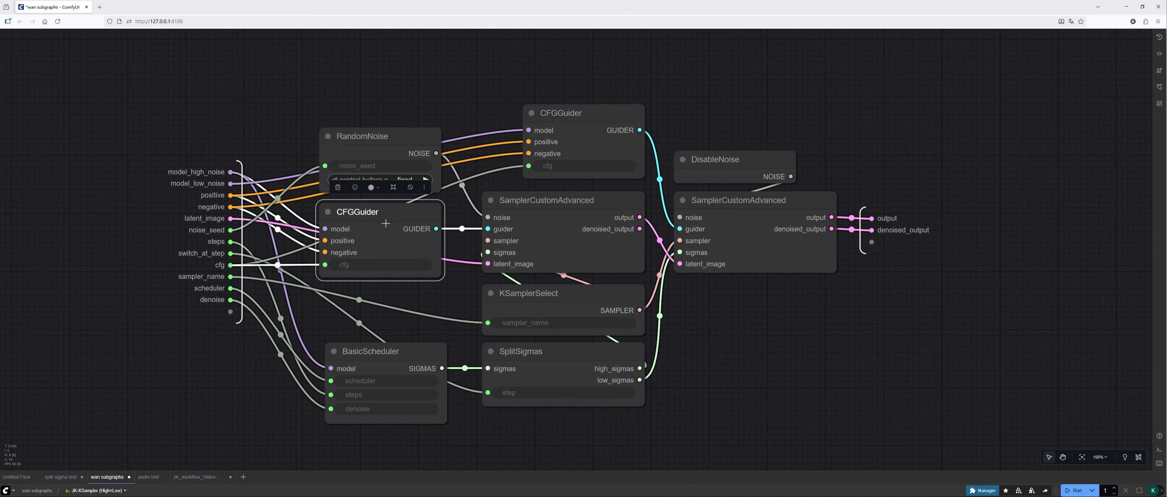
left_click(390, 361)
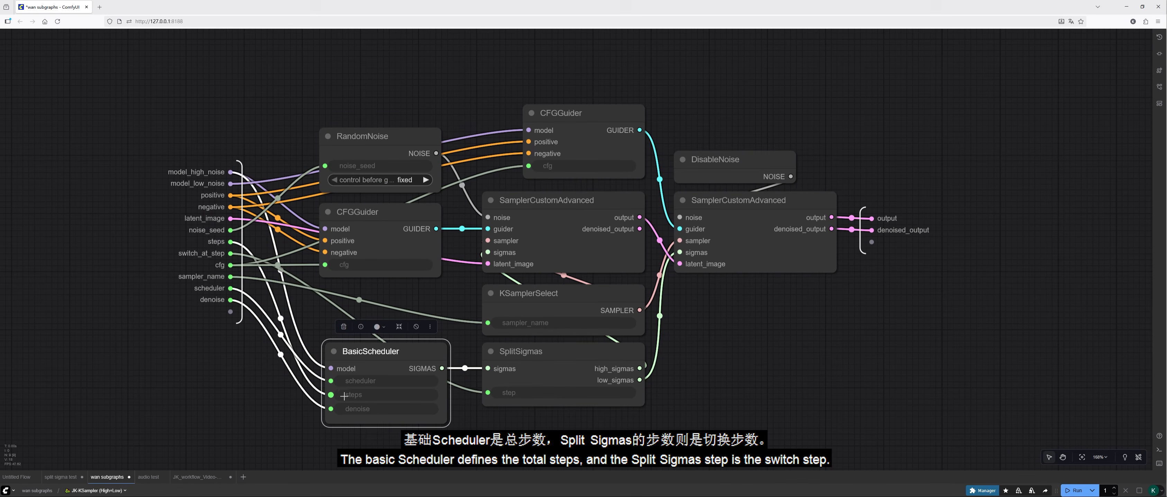
left_click(548, 423)
left_click(557, 357)
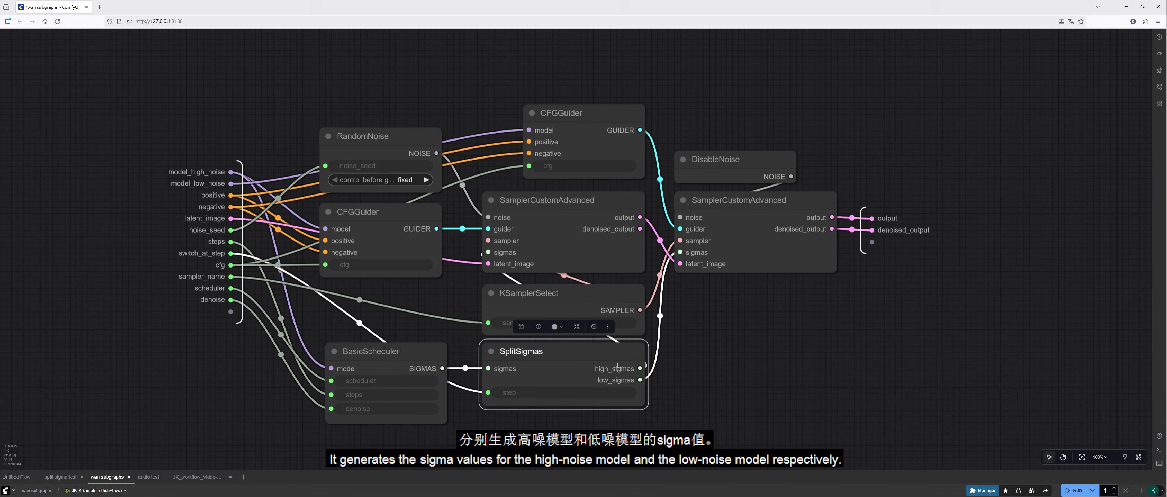
left_click(529, 212)
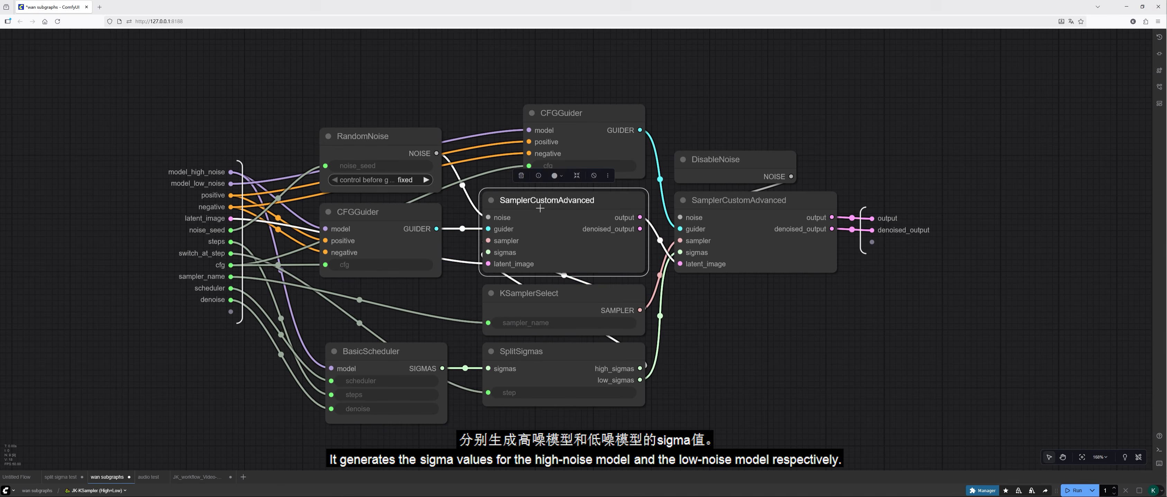
left_click(753, 206)
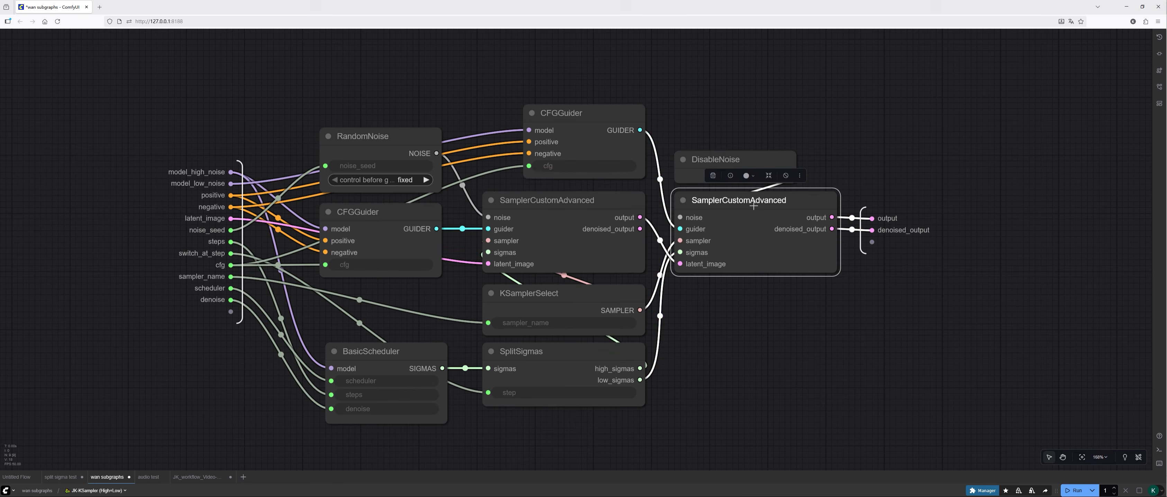
left_click(560, 201)
left_click(375, 144)
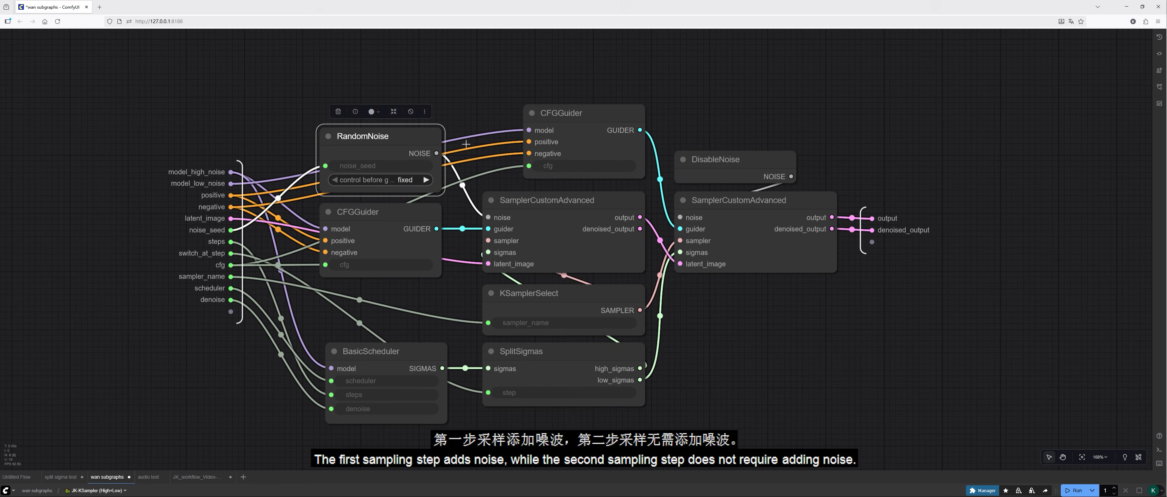
left_click(710, 163)
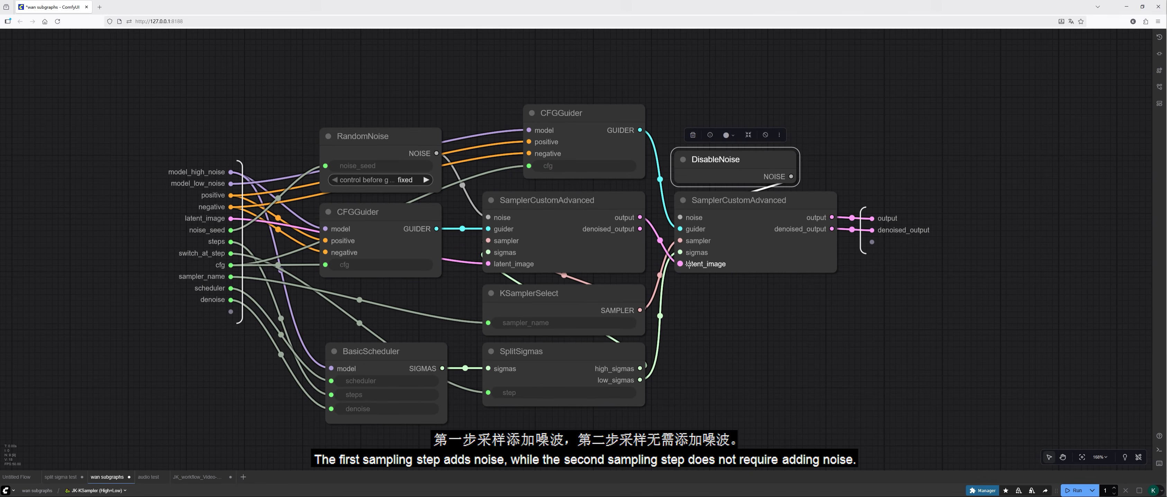
Step: Open the JK-KSampler (High+Low) Adv subgraph from the main workflow and examine its three SamplerCustomAdvanced nodes
left_click(37, 490)
left_click(470, 228)
scroll(849, 367, "up", 5)
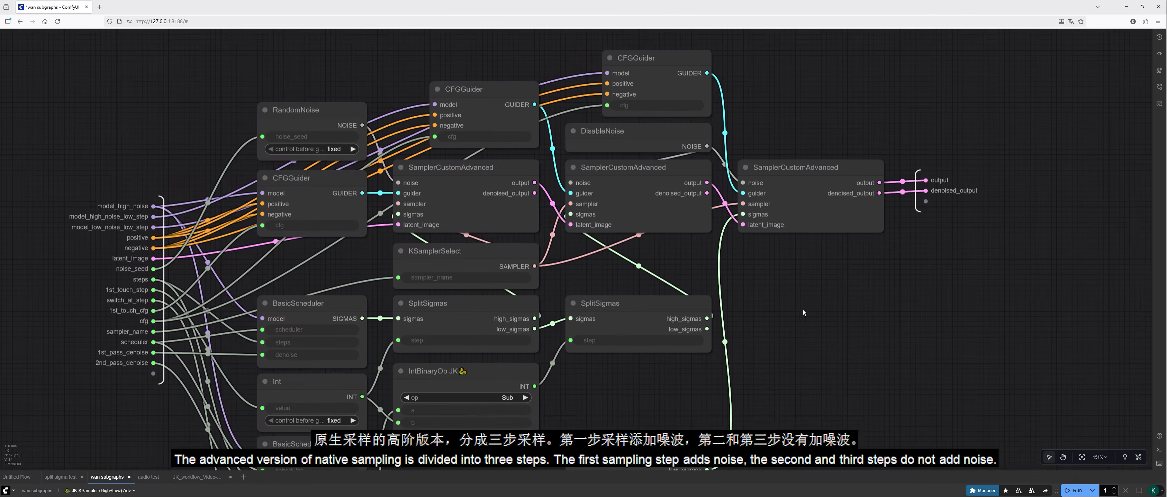
left_click(474, 181)
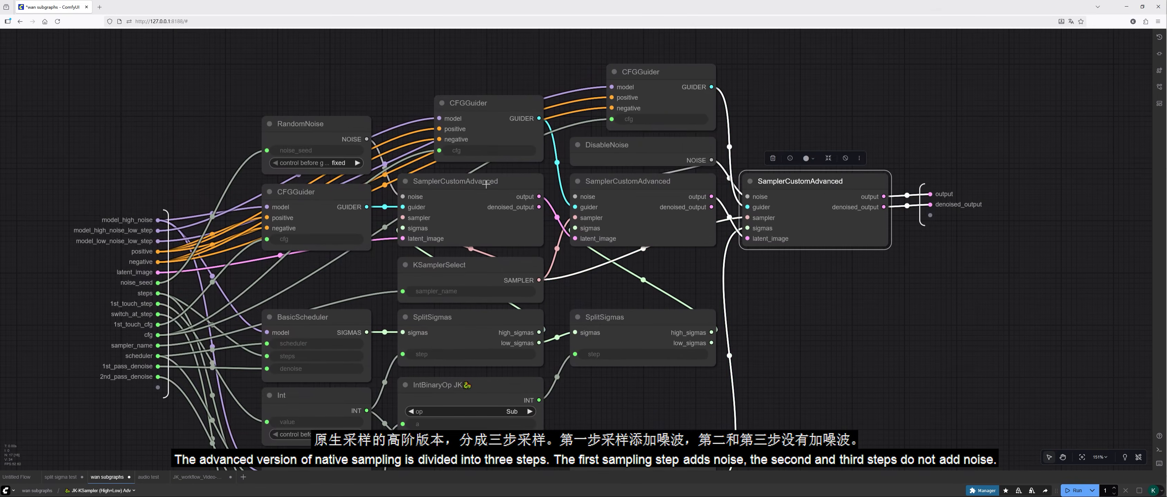
left_click(612, 185)
left_click(784, 182)
left_click_drag(786, 300, 827, 251)
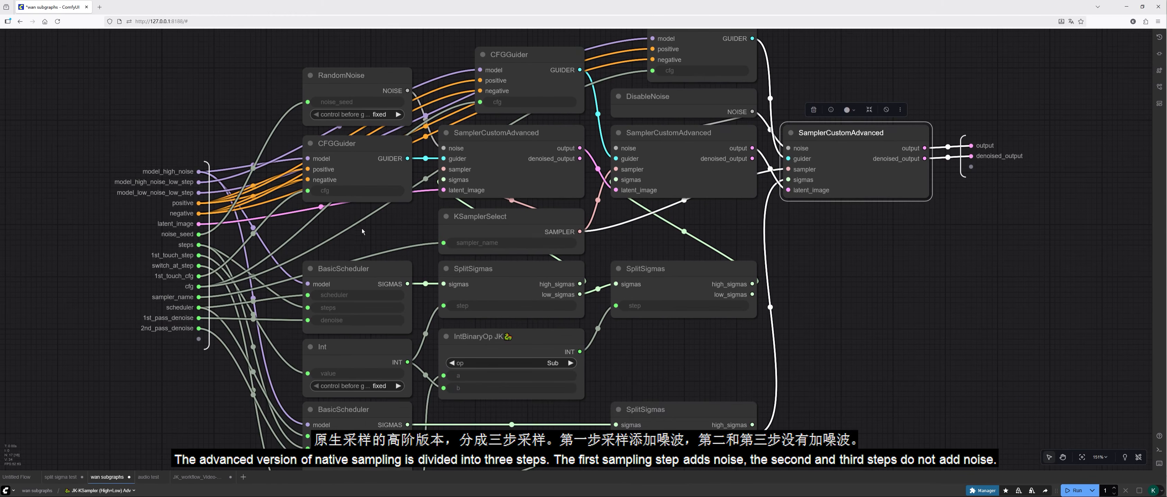
Step: Trace the first-stage wiring from the step inputs through the upper Int and first SplitSigmas to the first SamplerCustomAdvanced
left_click_drag(375, 235, 416, 202)
scroll(416, 202, "down", 1)
scroll(417, 205, "up", 1)
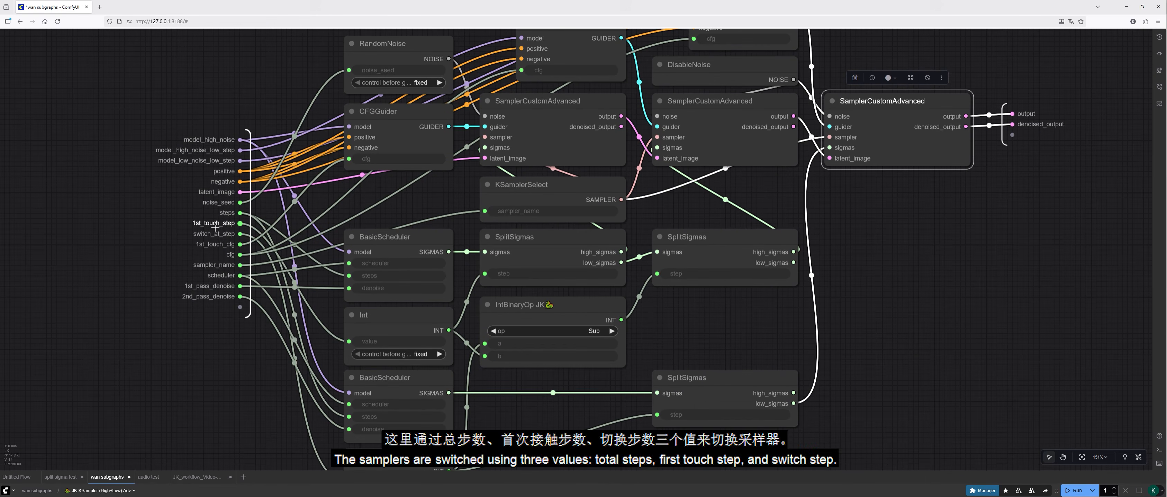
scroll(228, 234, "down", 1)
left_click(387, 277)
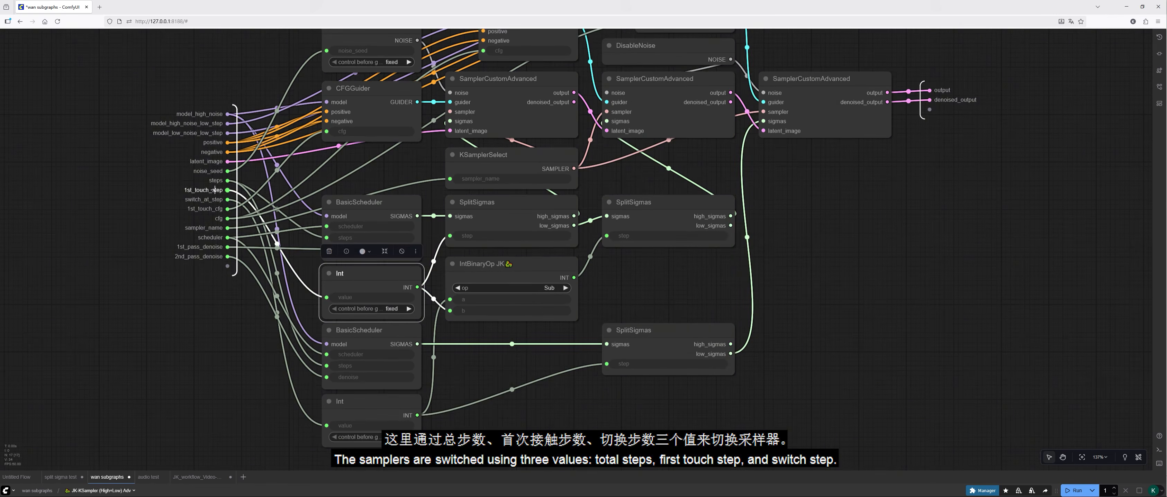
left_click(511, 214)
scroll(490, 140, "up", 3)
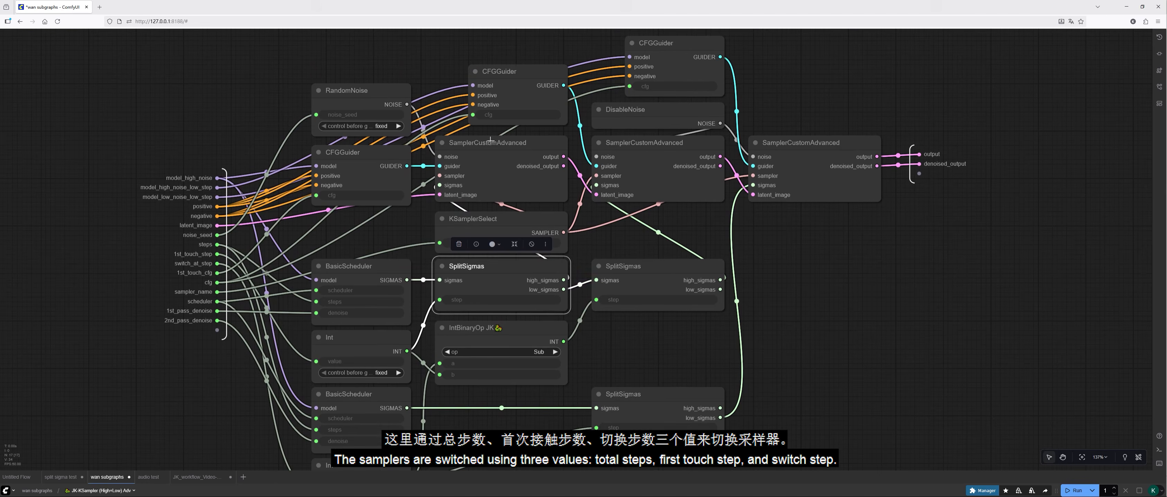
left_click(515, 156)
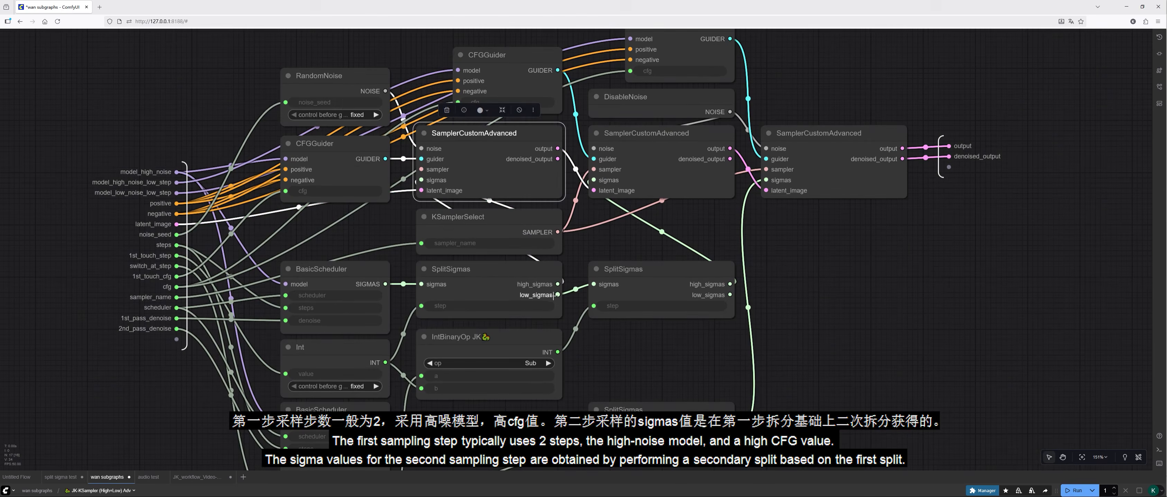
Step: Trace the second-stage sigmas through the upper Int, IntBinaryOp JK and second SplitSigmas to the middle SamplerCustomAdvanced
scroll(623, 338, "up", 1)
scroll(622, 338, "down", 2)
left_click(679, 205)
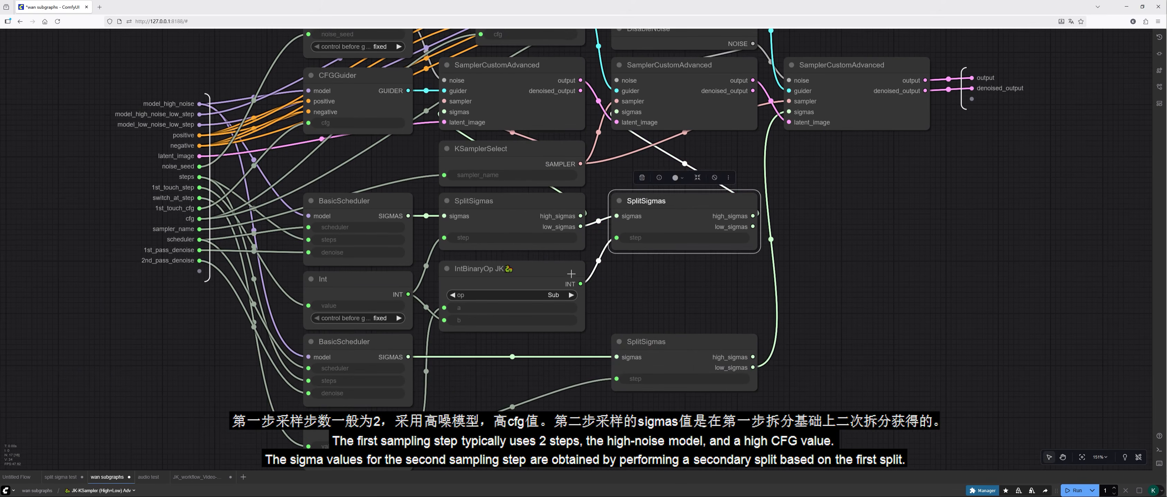
left_click(481, 272)
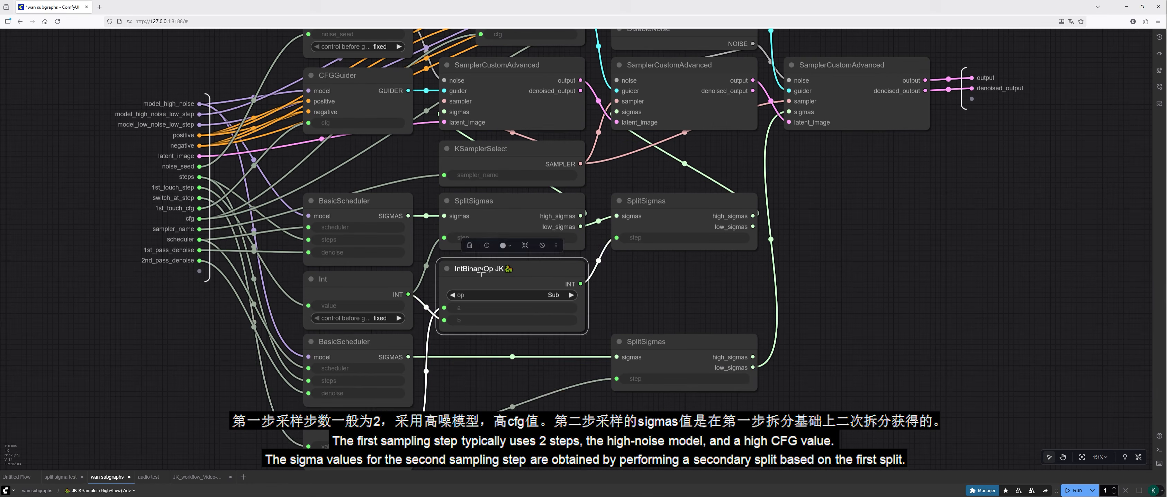
left_click(384, 286)
left_click(688, 208)
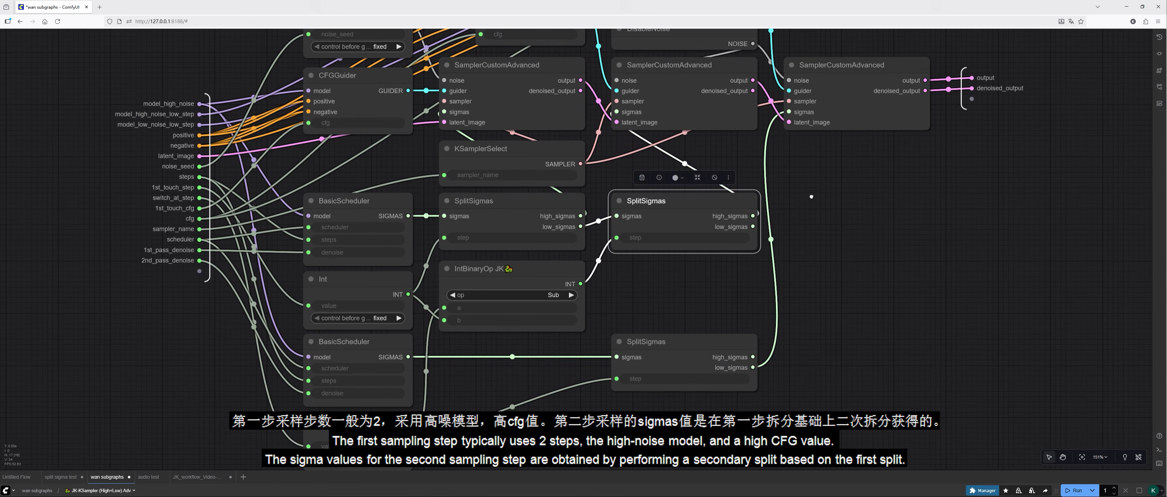
scroll(811, 288, "up", 3)
left_click(683, 188)
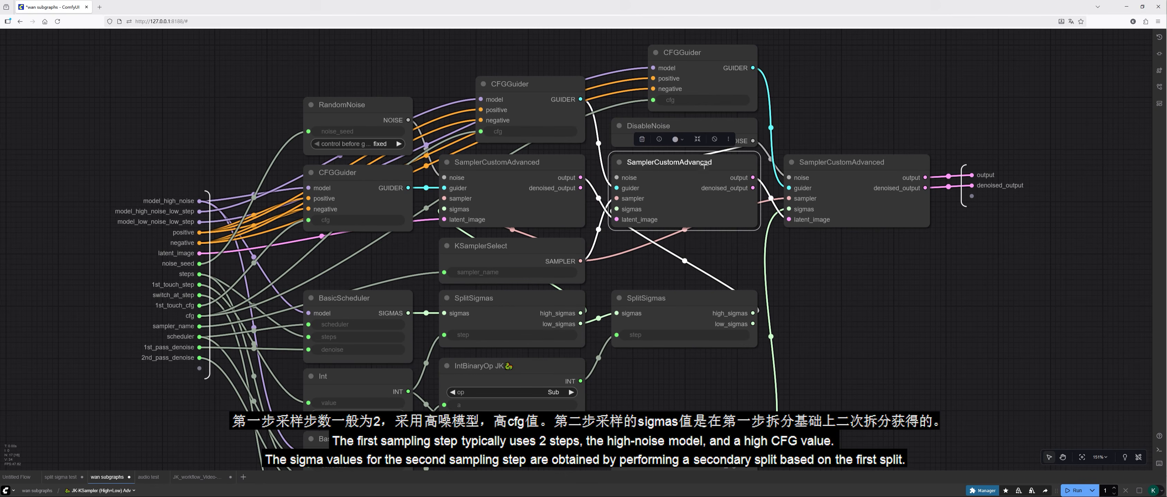
Step: Trace the third-stage sigmas from the lower BasicScheduler and its Int node through the lower SplitSigmas to the last sampler
left_click(804, 296)
scroll(815, 272, "down", 4)
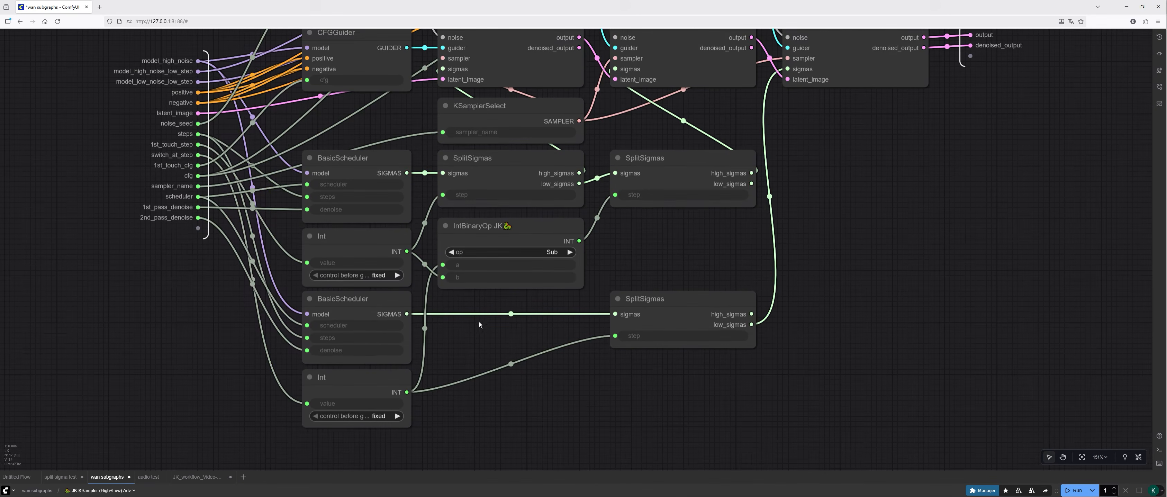
left_click(374, 298)
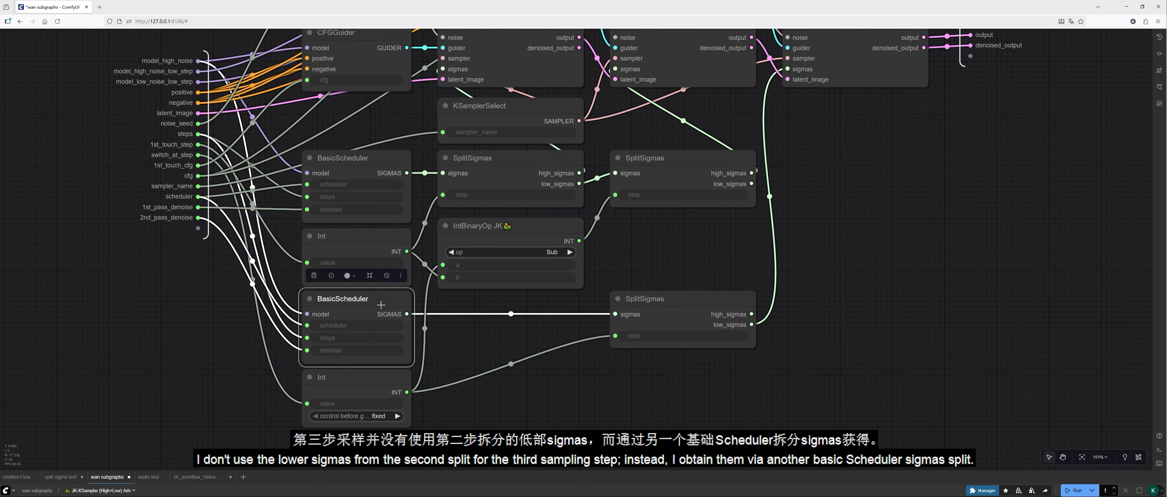
left_click(359, 380)
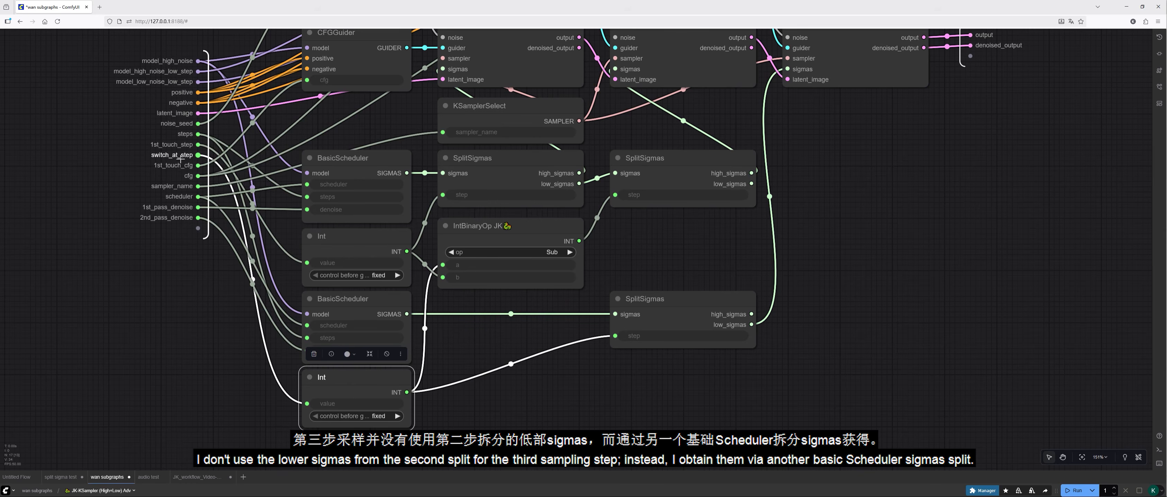
left_click_drag(935, 161, 883, 219)
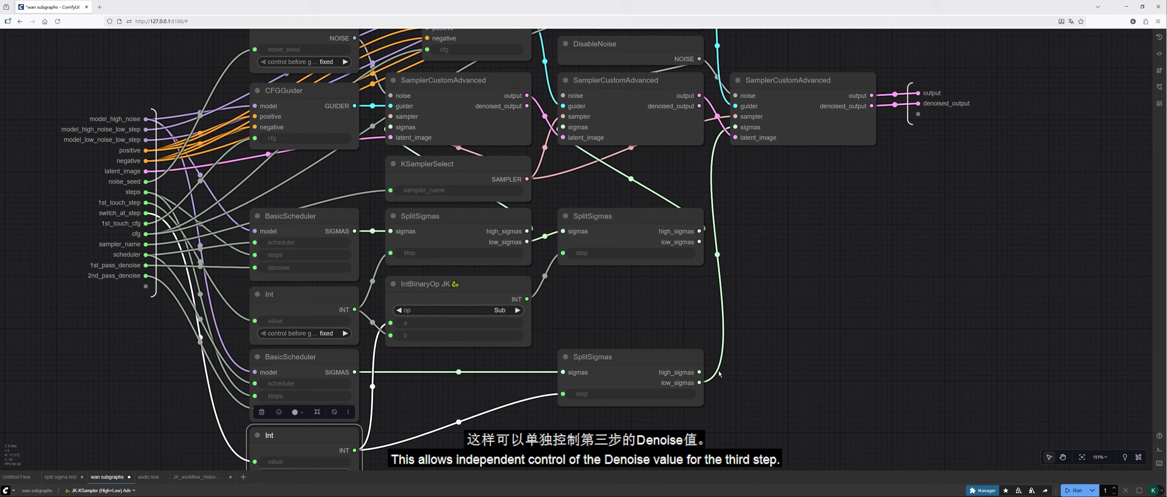
left_click(650, 364)
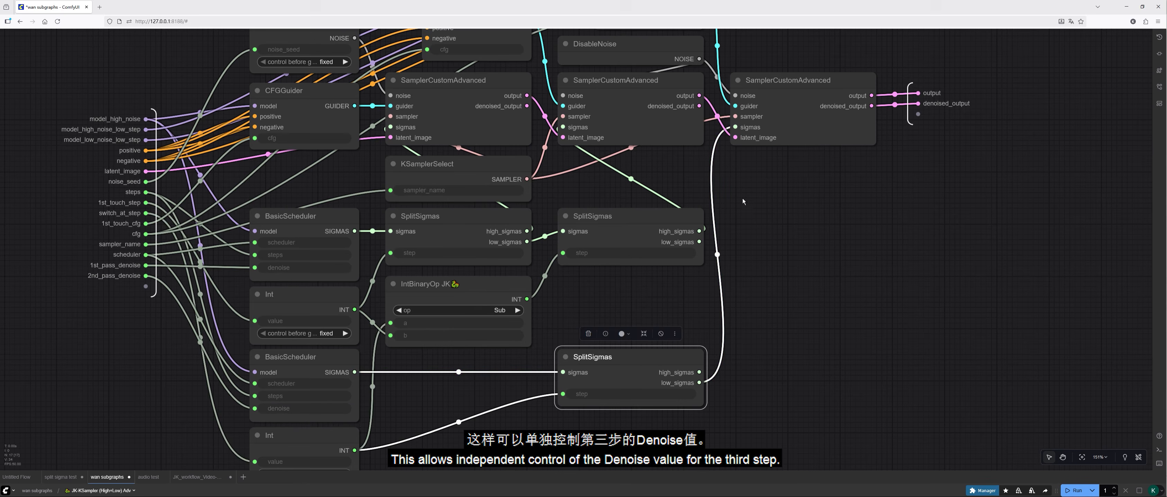
scroll(791, 121, "up", 3)
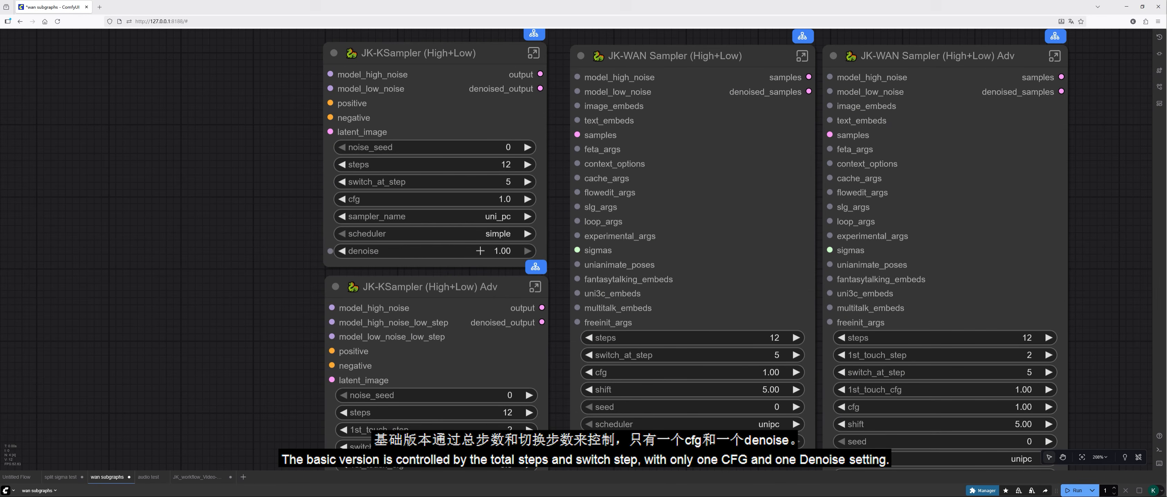
Step: Compare the settings of the JK-KSampler (High+Low) and JK-KSampler (High+Low) Adv nodes in the main workflow
left_click_drag(217, 394, 222, 254)
scroll(230, 313, "up", 1)
left_click_drag(227, 315, 198, 291)
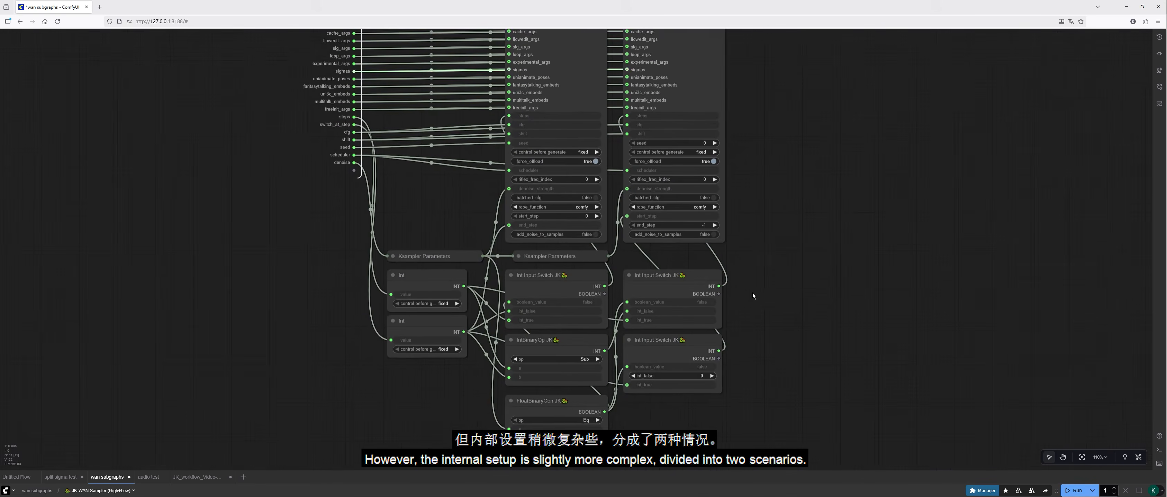
Step: Examine the WanVideo Sampler nodes and the denoise switching logic inside the JK-WAN Sampler (High+Low) subgraph
left_click_drag(752, 293, 832, 279)
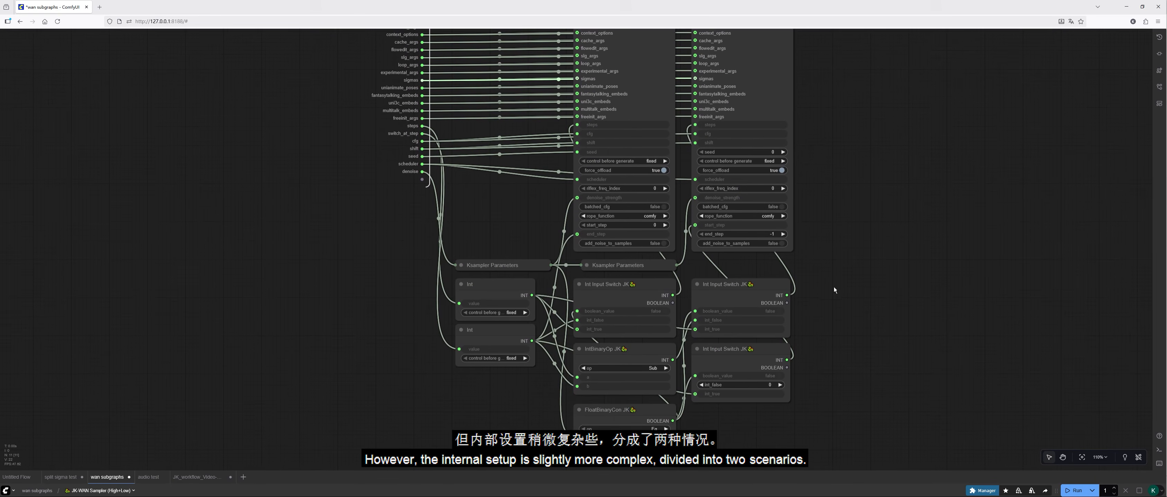
scroll(705, 413, "up", 2)
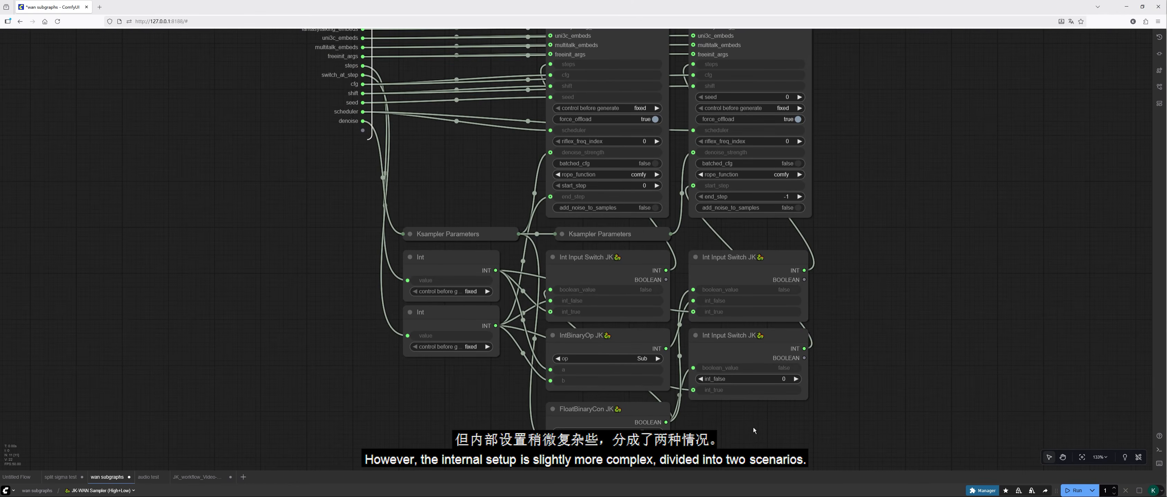
left_click_drag(878, 158, 877, 168)
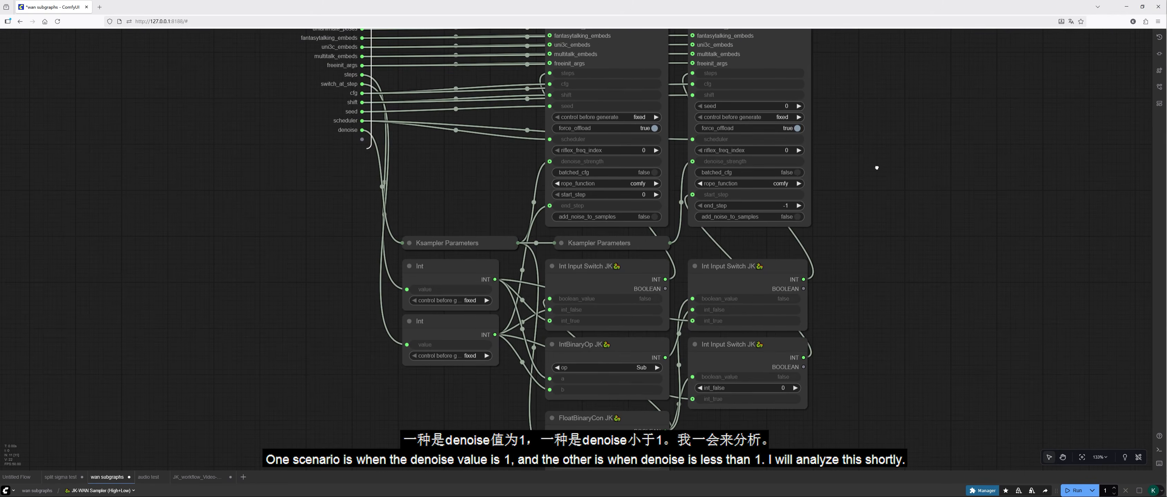
left_click_drag(479, 196, 482, 153)
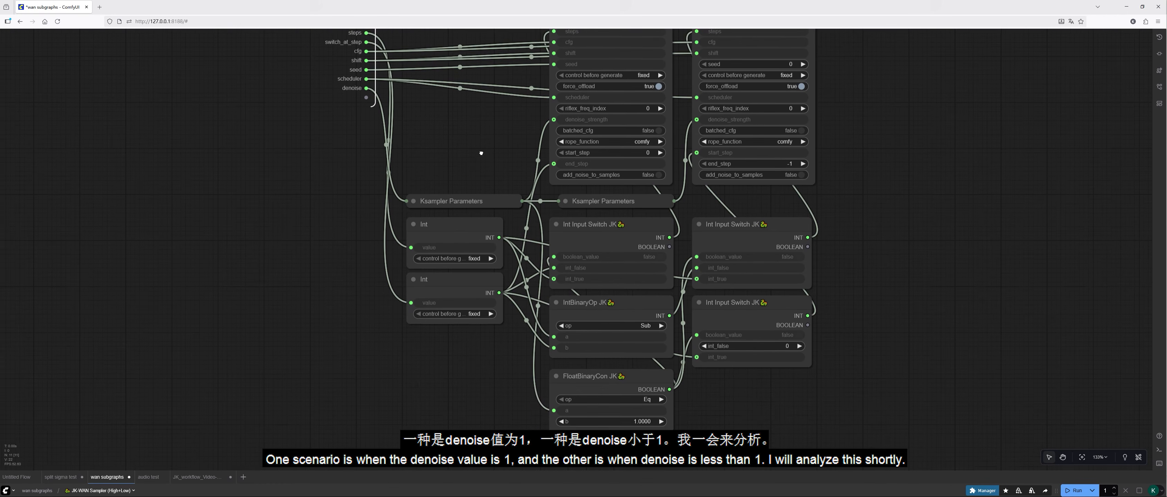
left_click(626, 387)
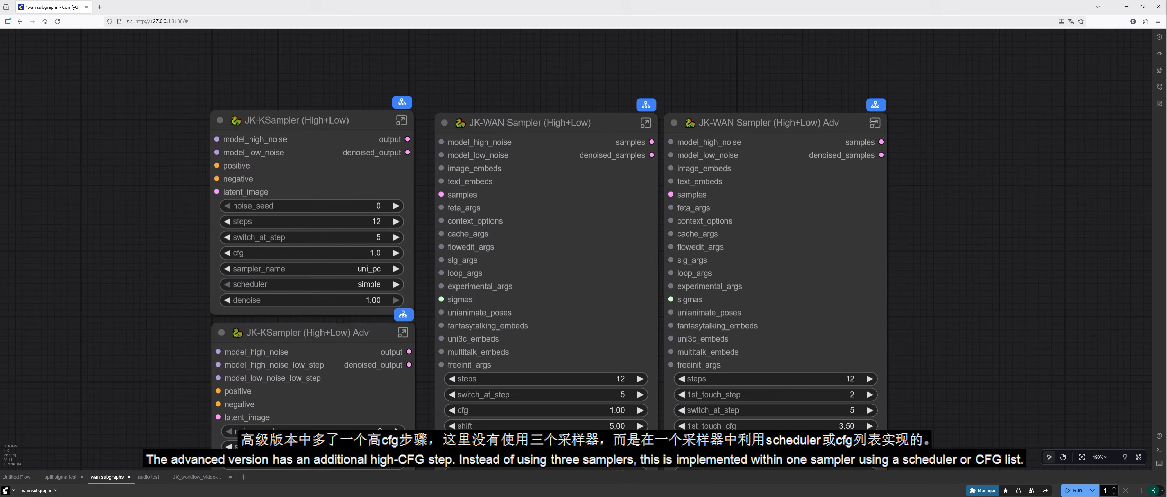
left_click(875, 123)
Step: Examine the samplers and high-CFG logic inside the JK-WAN Sampler (High+Low) Adv subgraph
left_click_drag(737, 326, 756, 367)
scroll(497, 222, "up", 7)
left_click_drag(584, 243, 584, 166)
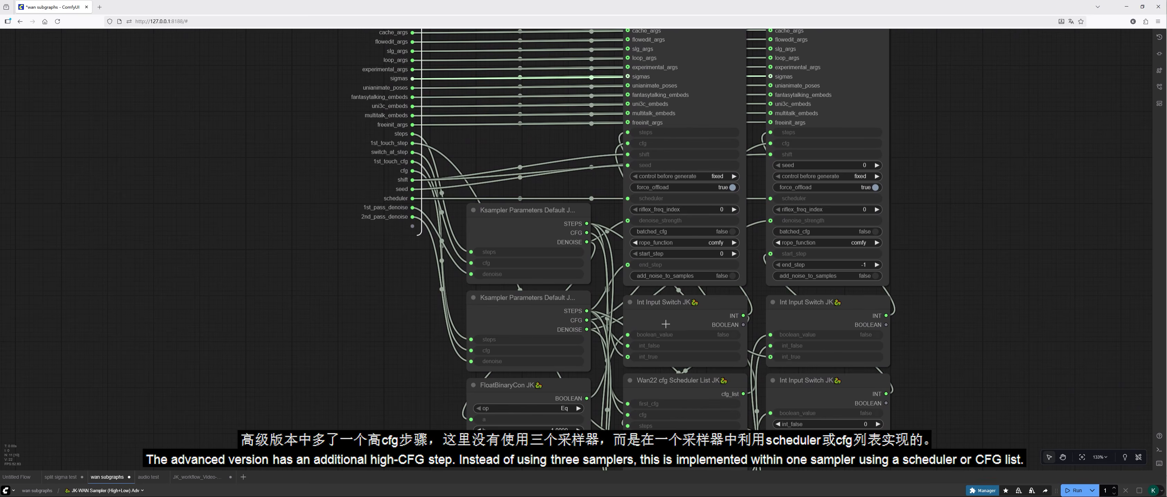
Step: Copy the Wan22 cfg Scheduler List JK node from the Adv subgraph and paste it into empty space in the main workflow
left_click(702, 385)
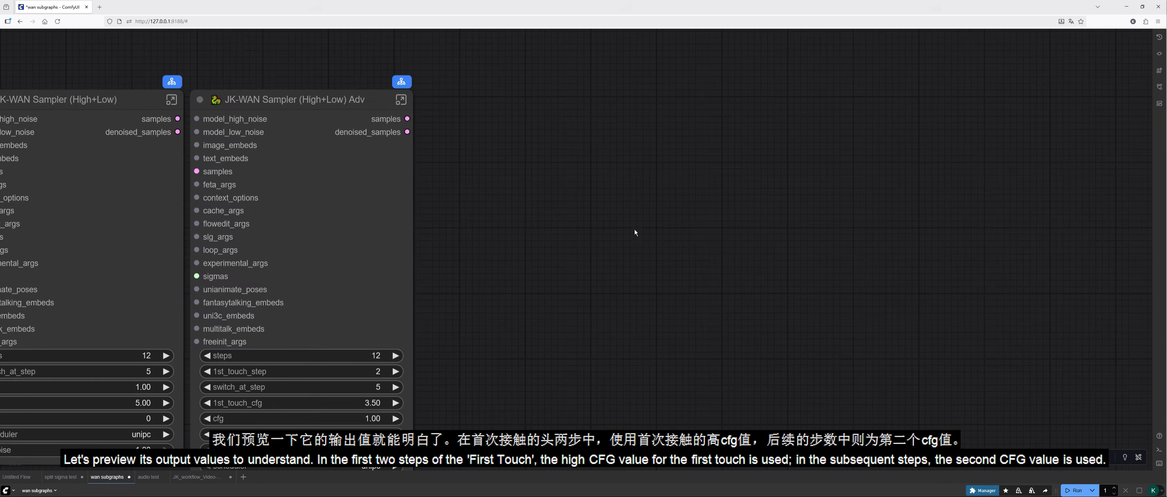
key("ctrl+v")
scroll(636, 237, "up", 3)
Step: Connect a new Preview Any node to the cfg_list output of Wan22 cfg Scheduler List JK and run the workflow
left_click_drag(624, 233, 747, 232)
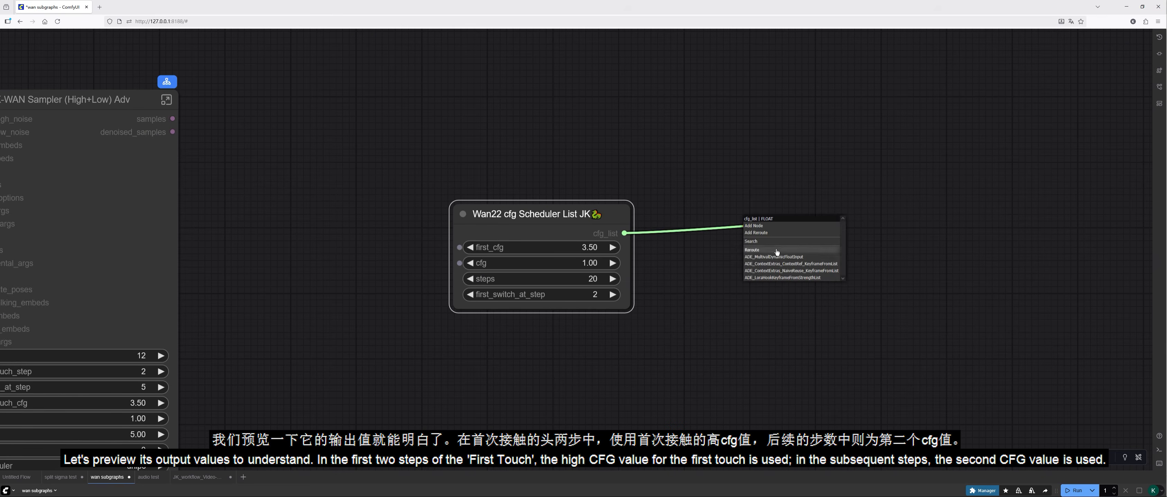
left_click(778, 251)
type("preview")
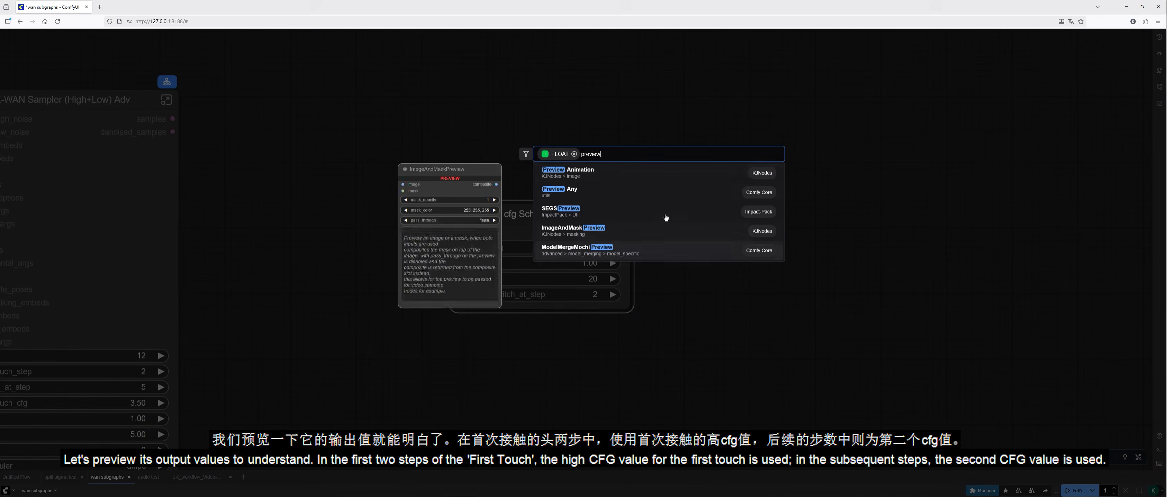
left_click(676, 193)
left_click_drag(820, 240, 774, 234)
key("ctrl+Return")
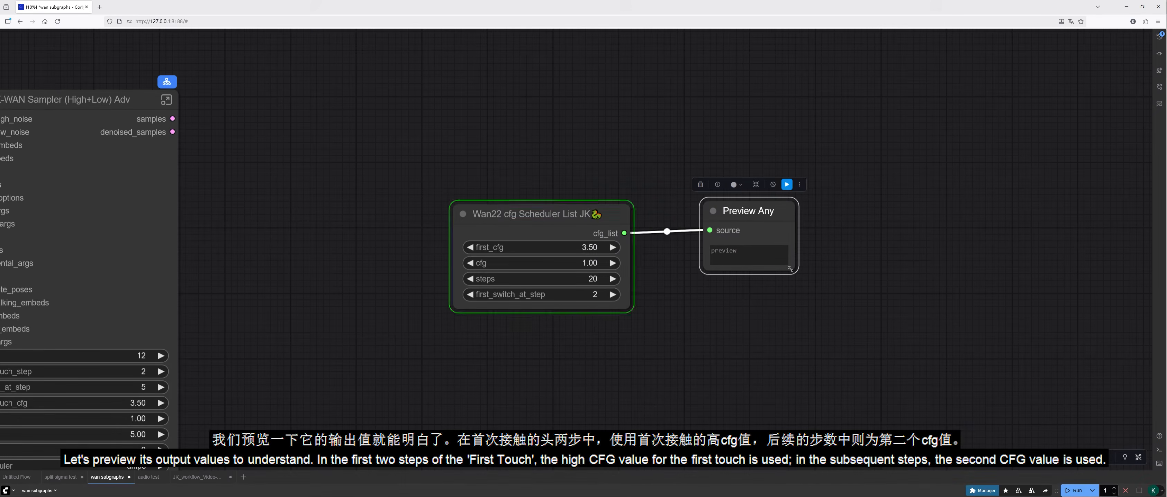
Step: Set steps to 12 on Wan22 cfg Scheduler List JK, rerun the workflow and inspect the previewed CFG list
left_click(585, 279)
type("12")
key("Return")
left_click(1078, 492)
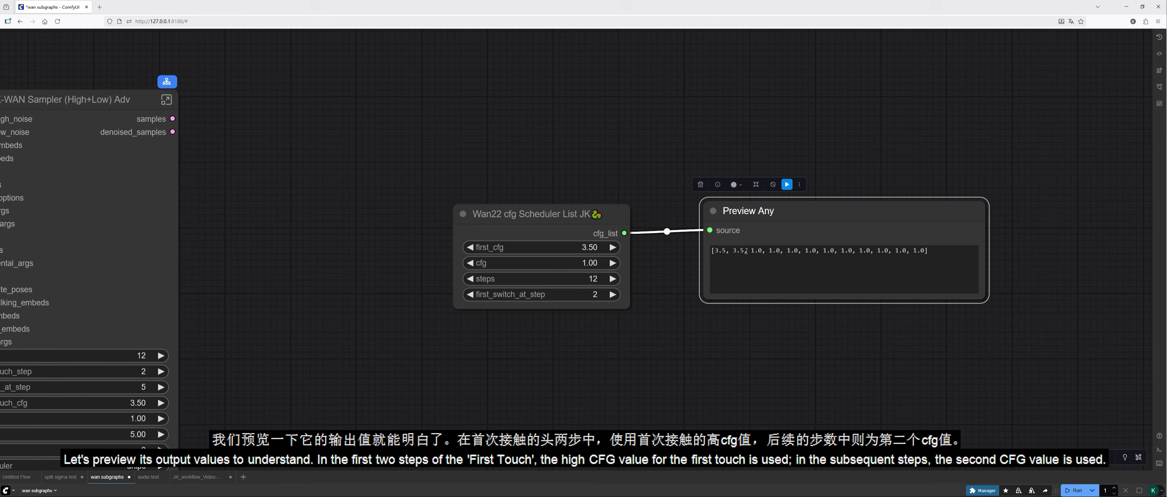
left_click_drag(771, 214, 726, 215)
left_click(698, 250)
left_click_drag(698, 250, 877, 251)
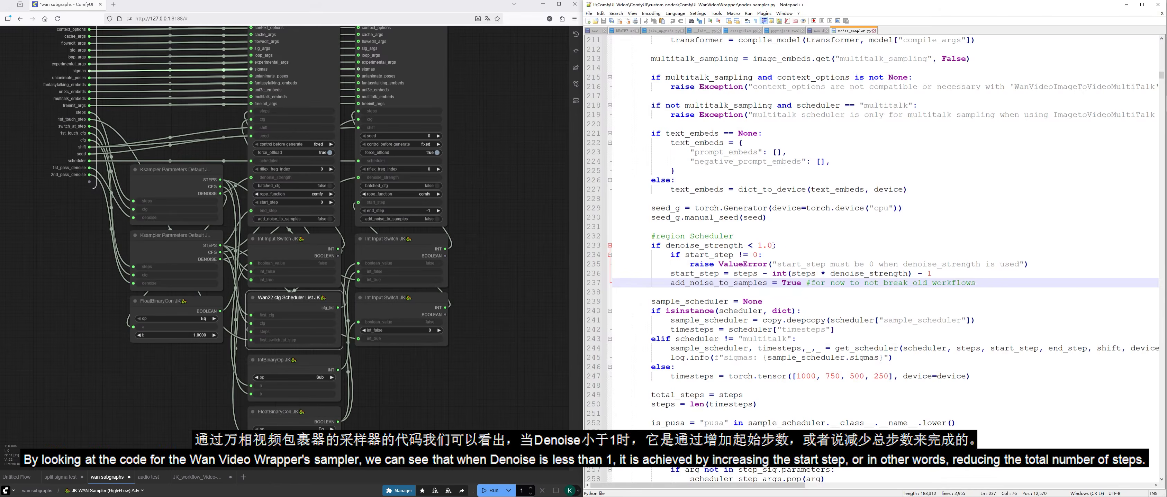
Step: Examine the start_step check for denoise_strength below 1.0 in nodes_sampler.py and compare it with the subgraph's Int Input Switch JK node
left_click_drag(685, 255, 757, 257)
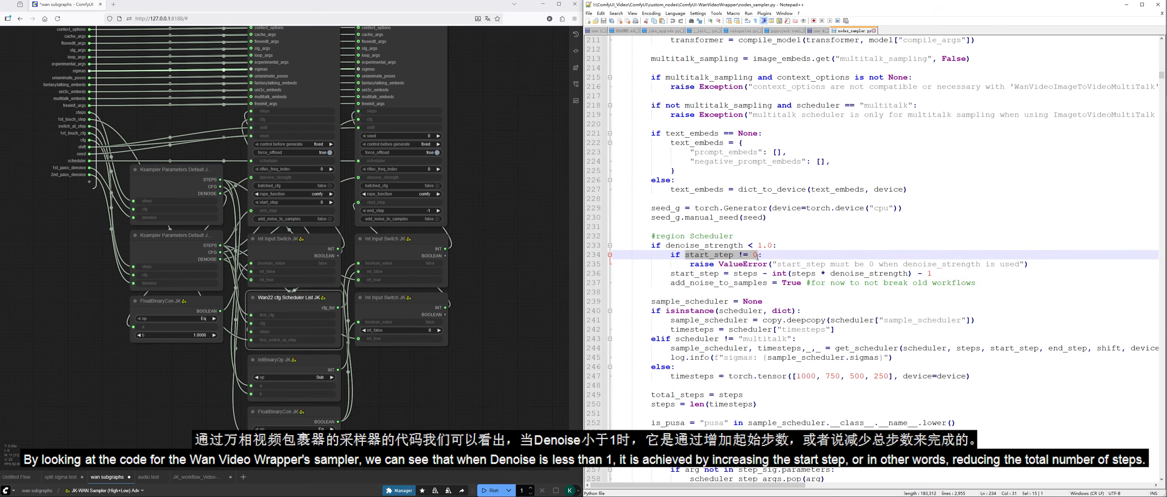
left_click(769, 257)
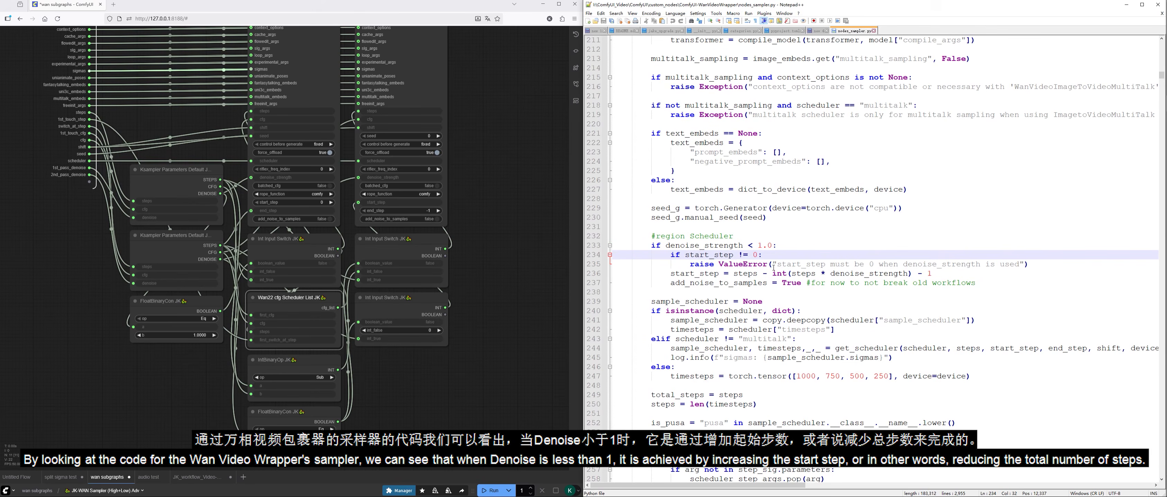
left_click_drag(1034, 266, 671, 255)
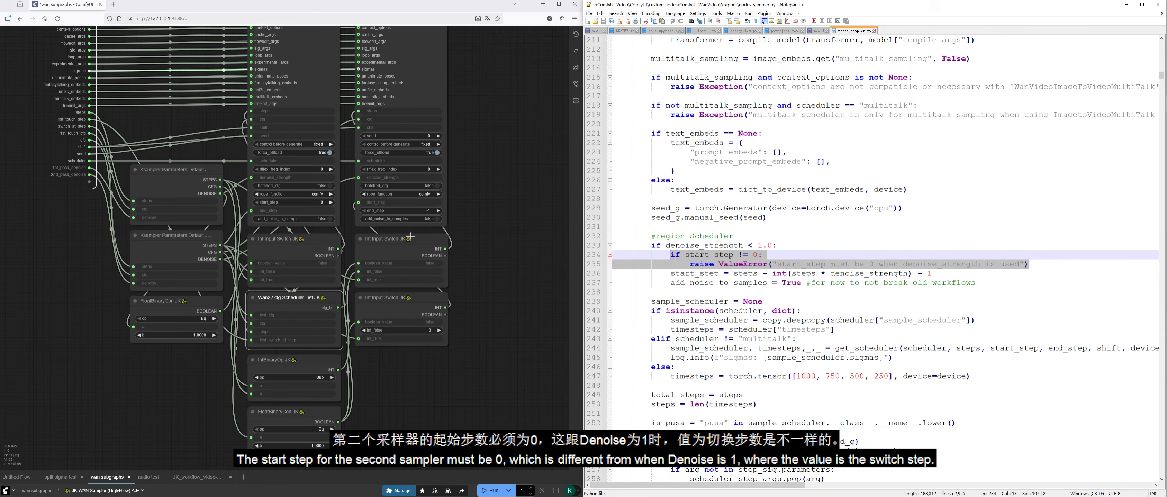
left_click(396, 307)
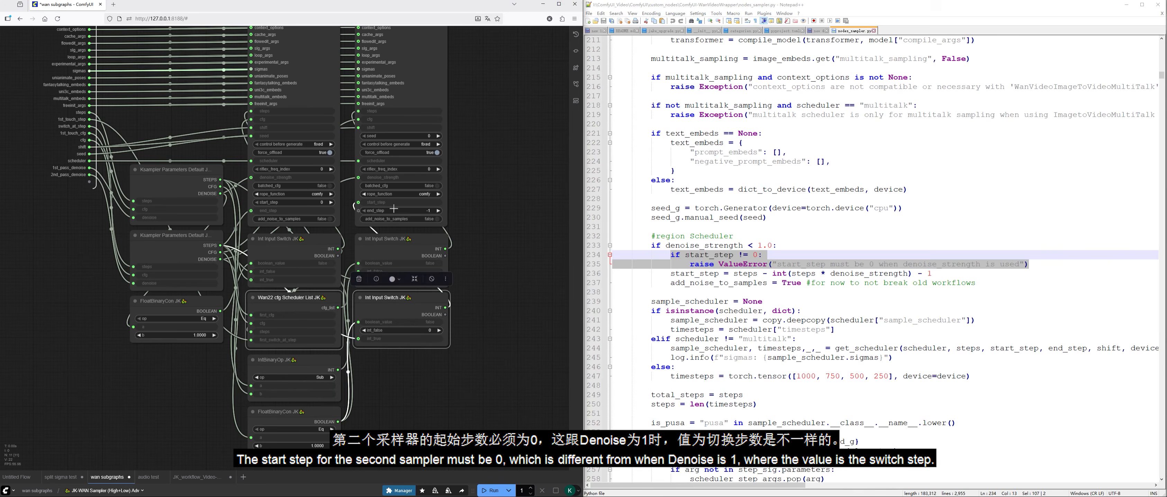
left_click(487, 268)
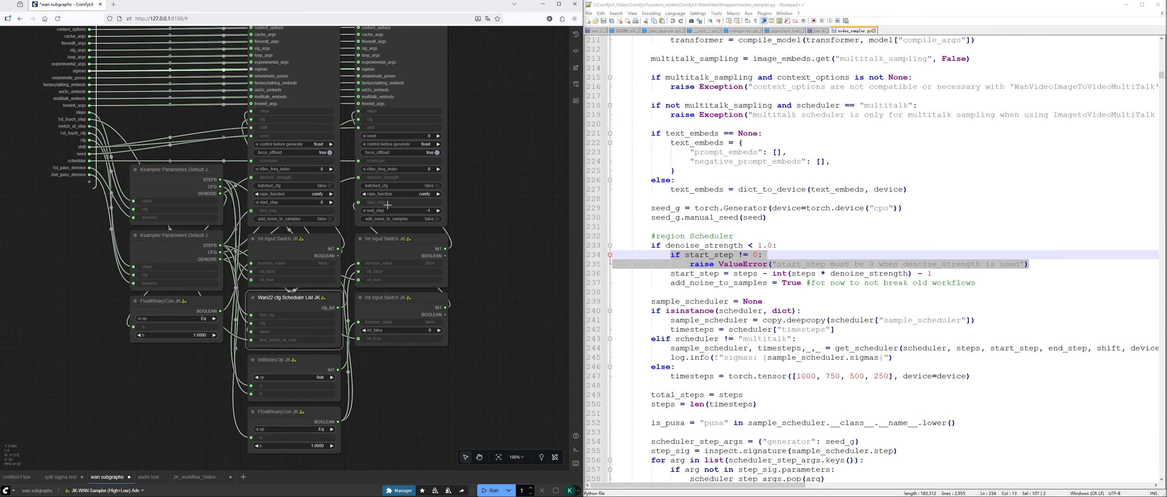
Step: Examine how the start_step formula on line 236 of nodes_sampler.py derives from steps and denoise_strength
left_click(725, 274)
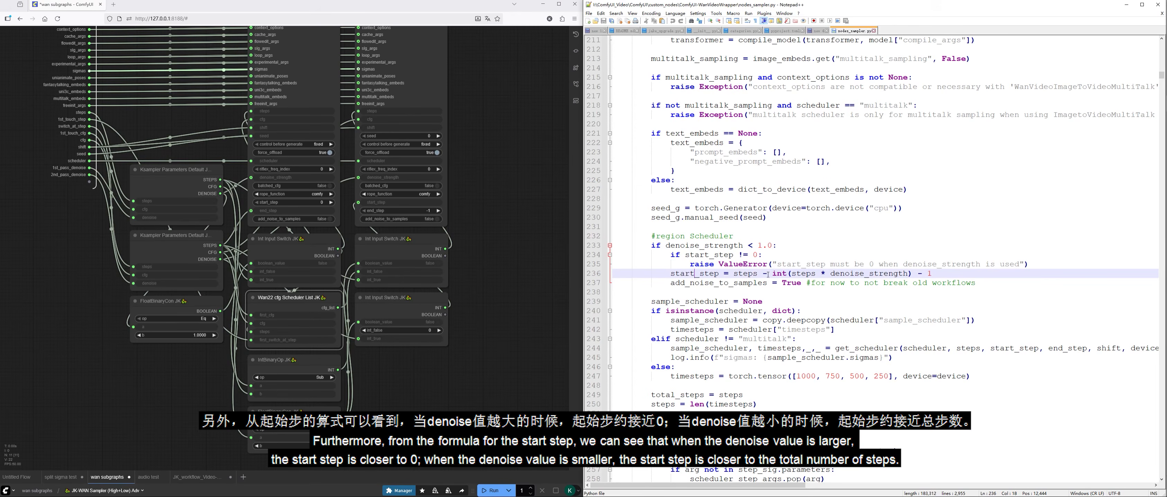
left_click_drag(773, 274, 933, 274)
left_click(784, 273)
left_click(790, 274)
left_click_drag(769, 275, 932, 273)
left_click(945, 276)
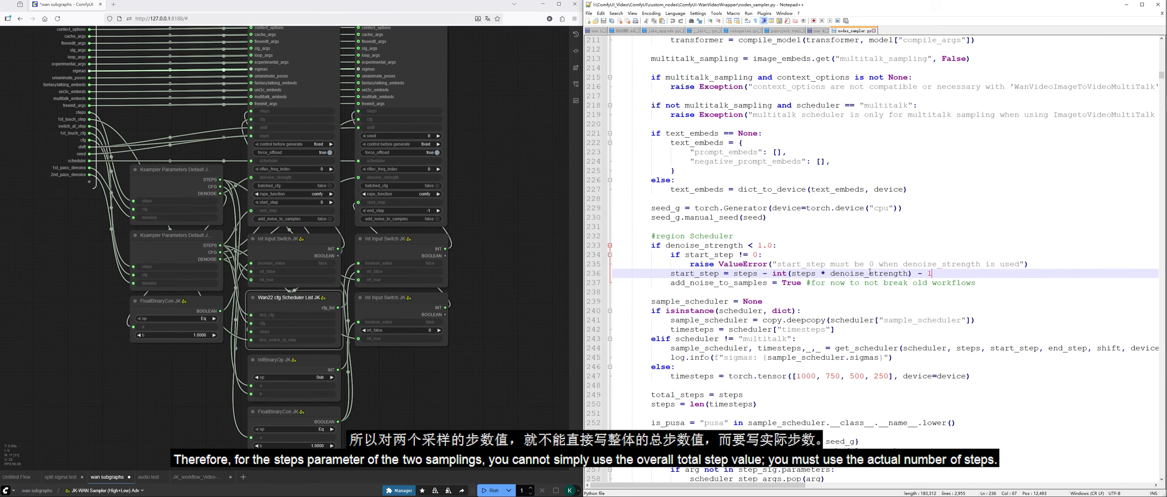
left_click(500, 371)
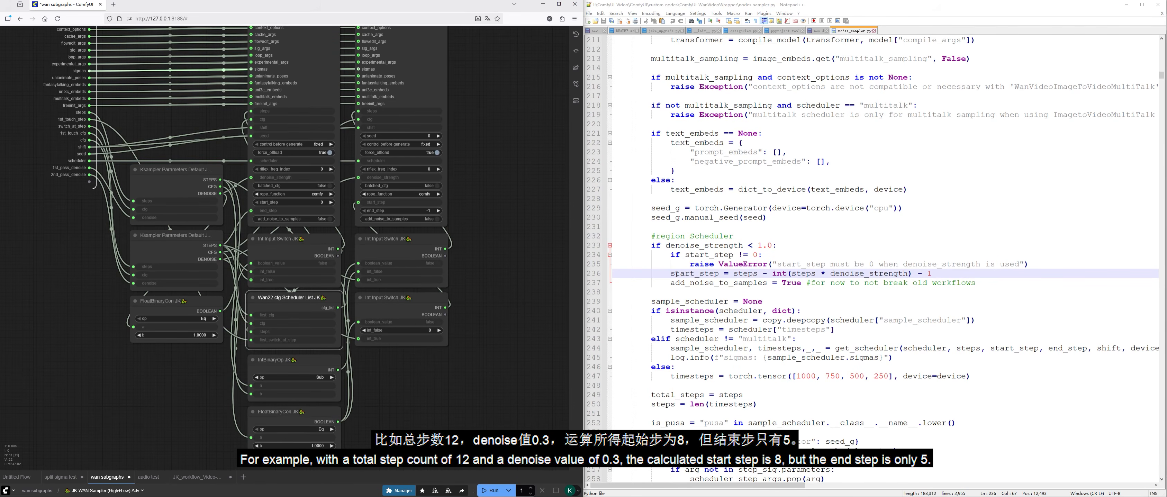
left_click_drag(734, 275, 929, 274)
left_click(944, 273)
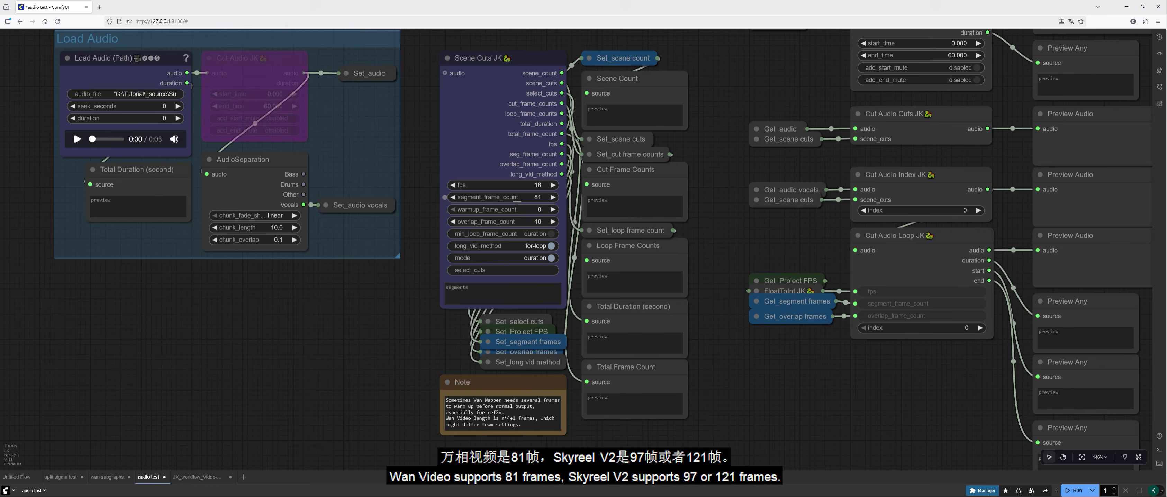
Step: Try warmup_frame_count values of 5 and 10 on the Scene Cuts JK node and reset it to 0
scroll(528, 200, "up", 2)
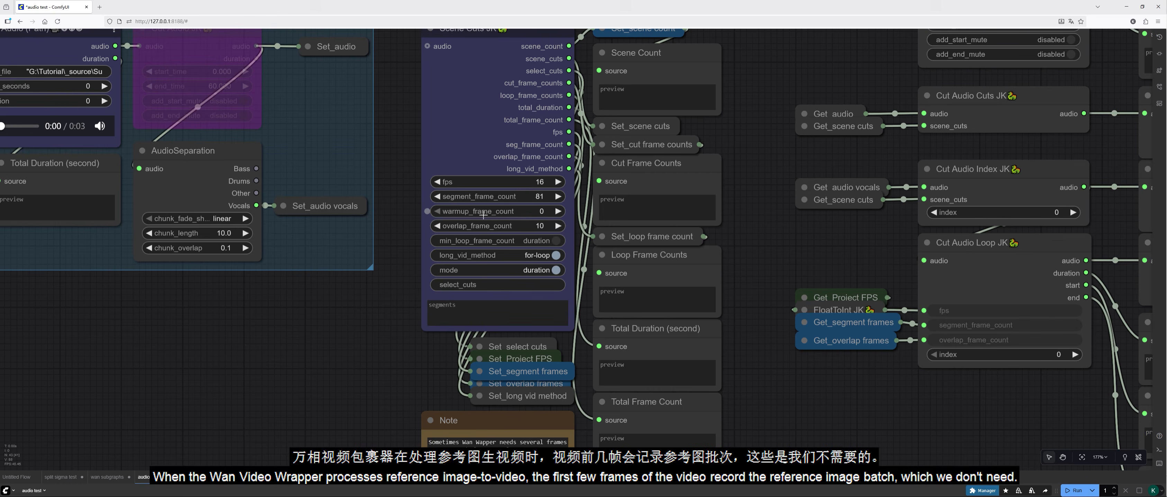
scroll(393, 381, "up", 3)
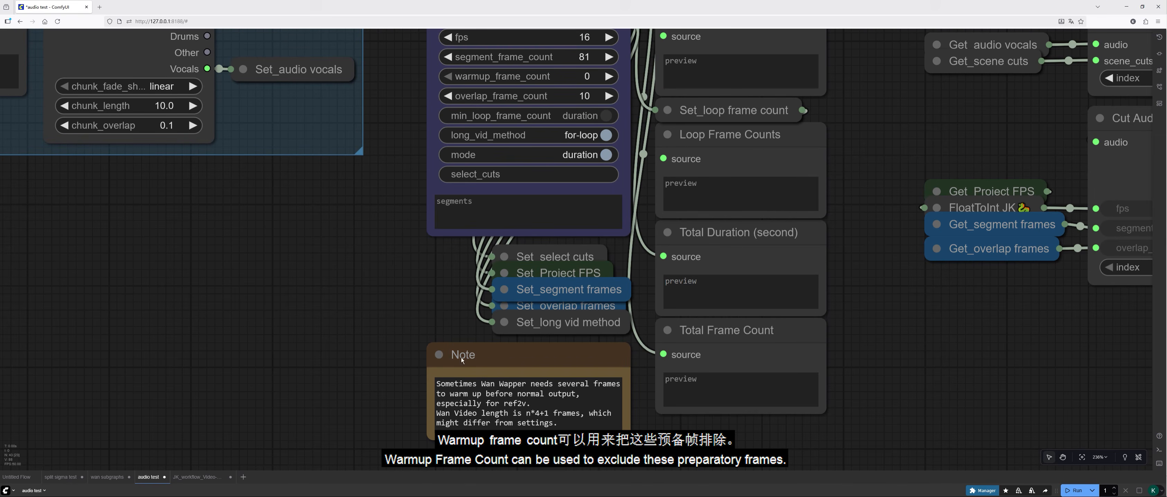
left_click_drag(405, 193, 361, 369)
scroll(360, 369, "down", 1)
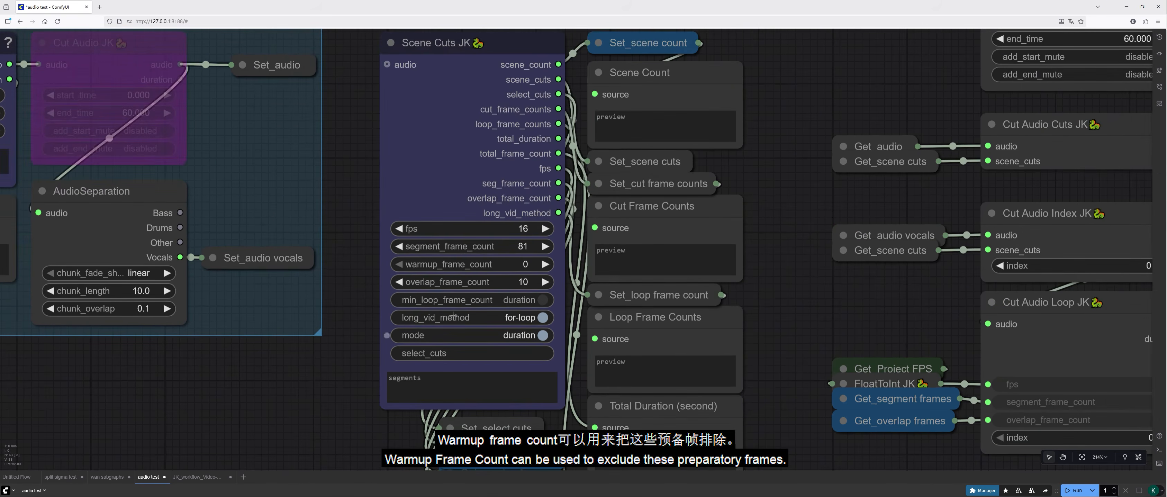
left_click(522, 264)
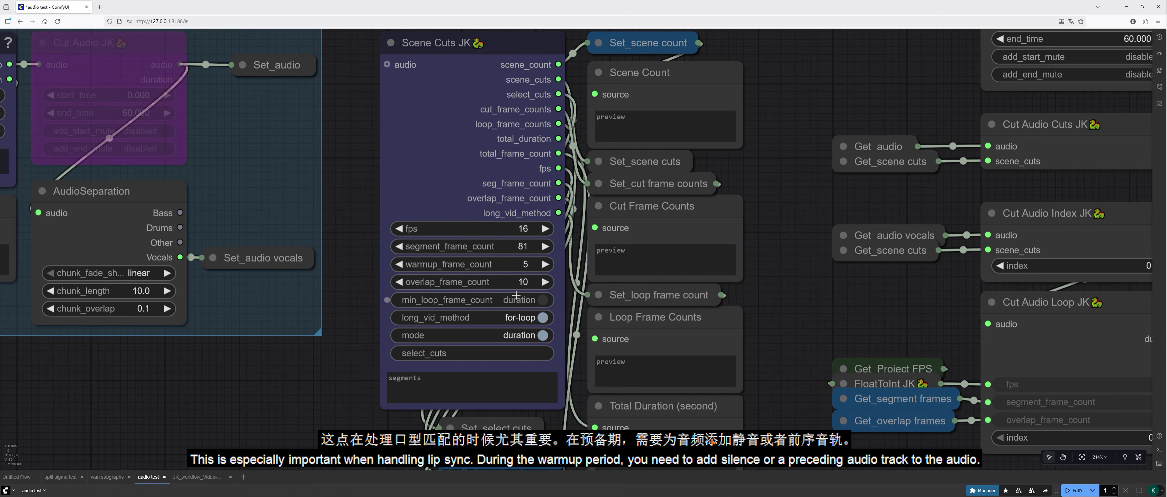
left_click(523, 265)
type("10")
key("Return")
left_click(525, 265)
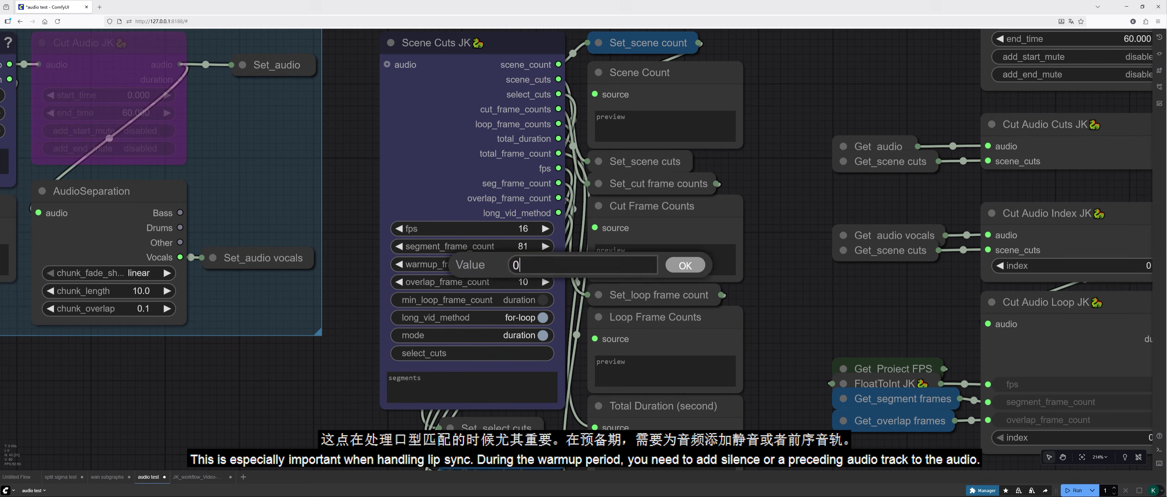
type("0")
key("Return")
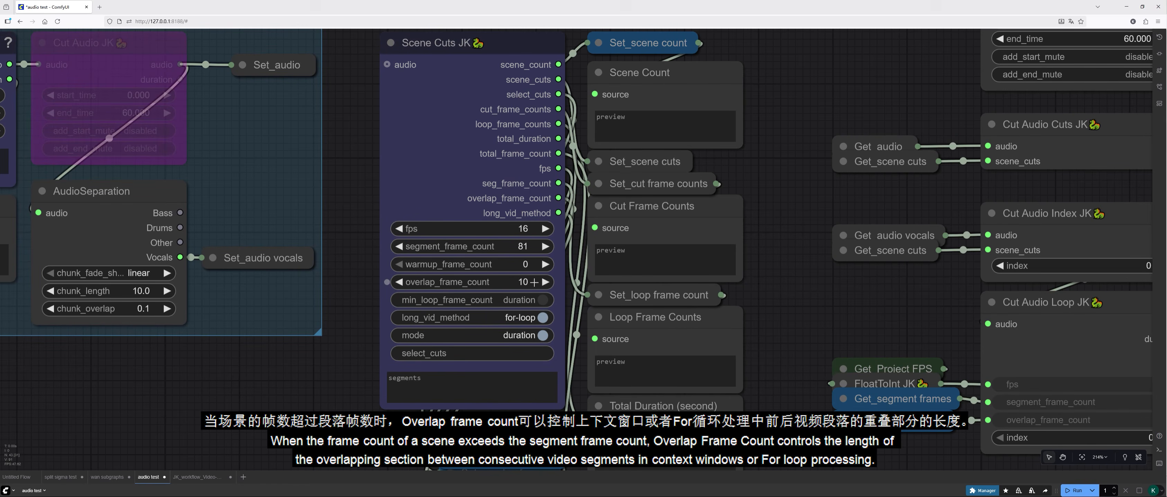
Step: Toggle min_loop_frame_count on the Scene Cuts JK node between duration and segment, returning it to duration
left_click(523, 281)
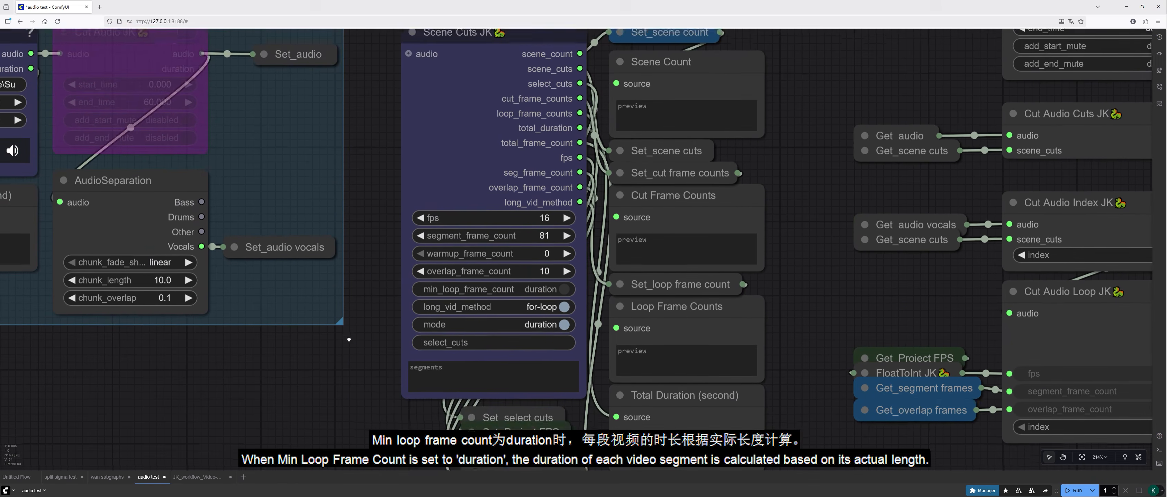
left_click_drag(349, 339, 345, 369)
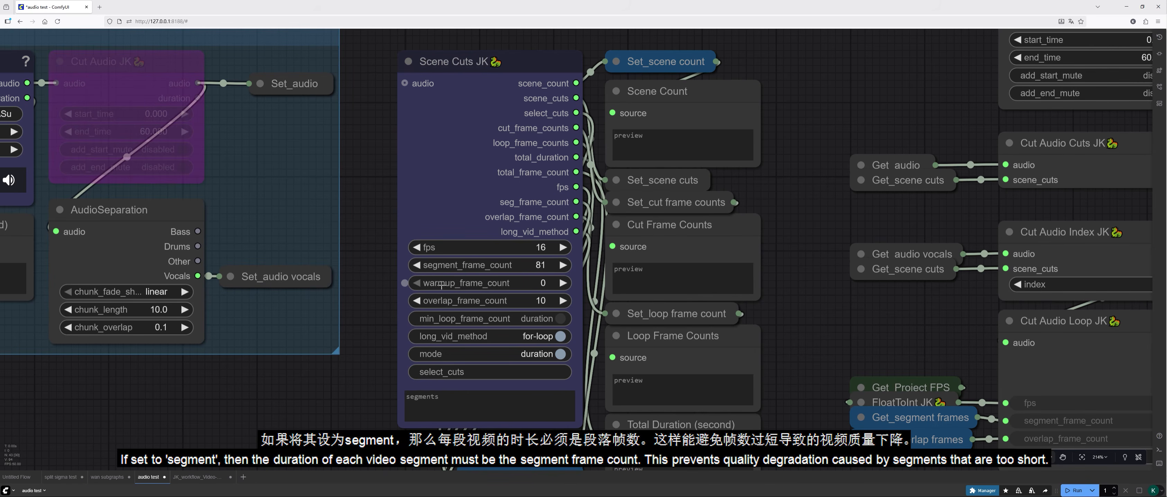
left_click(552, 319)
left_click(555, 319)
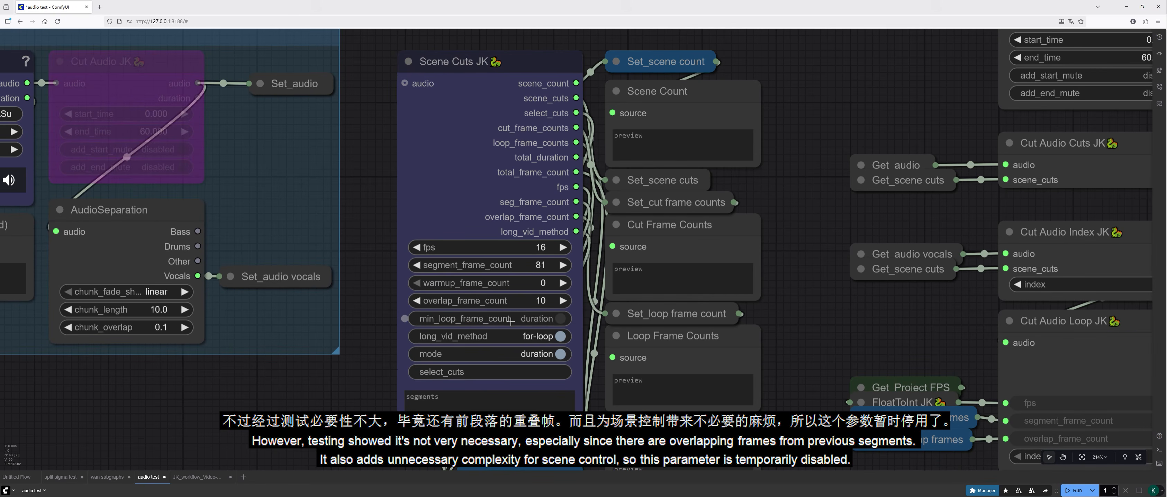
left_click(531, 322)
left_click(543, 320)
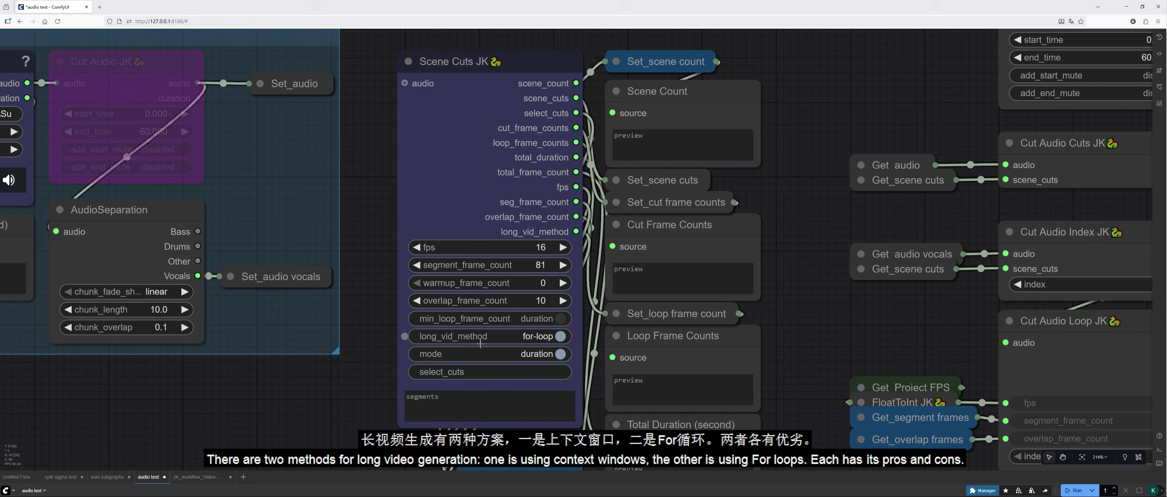
Step: Toggle long_vid_method on the Scene Cuts JK node between for-loop and context, leaving it on context
left_click(560, 337)
left_click(550, 338)
left_click(553, 338)
left_click(557, 338)
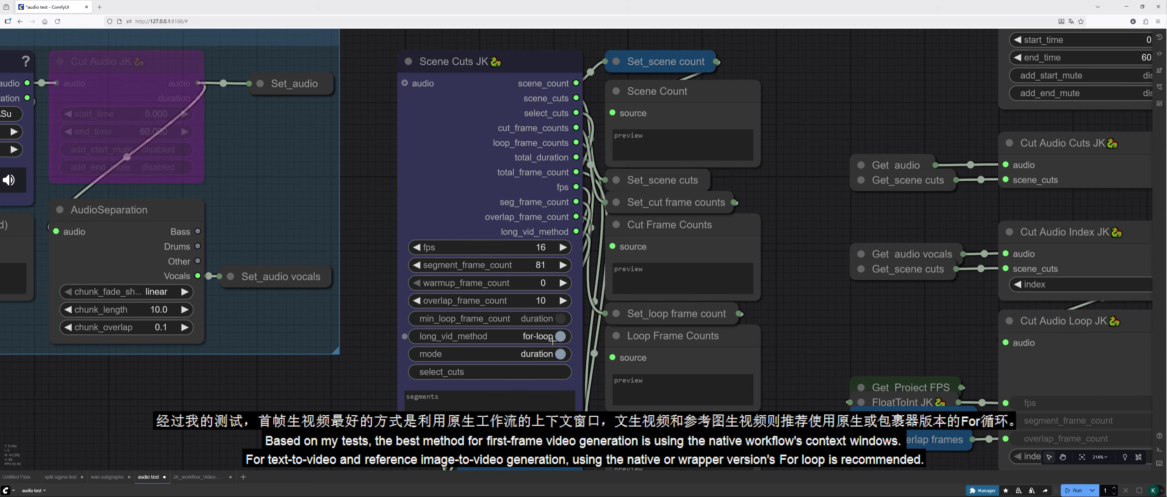
left_click(548, 340)
left_click(561, 337)
left_click(554, 337)
left_click(553, 338)
left_click(561, 337)
scroll(560, 321, "down", 1)
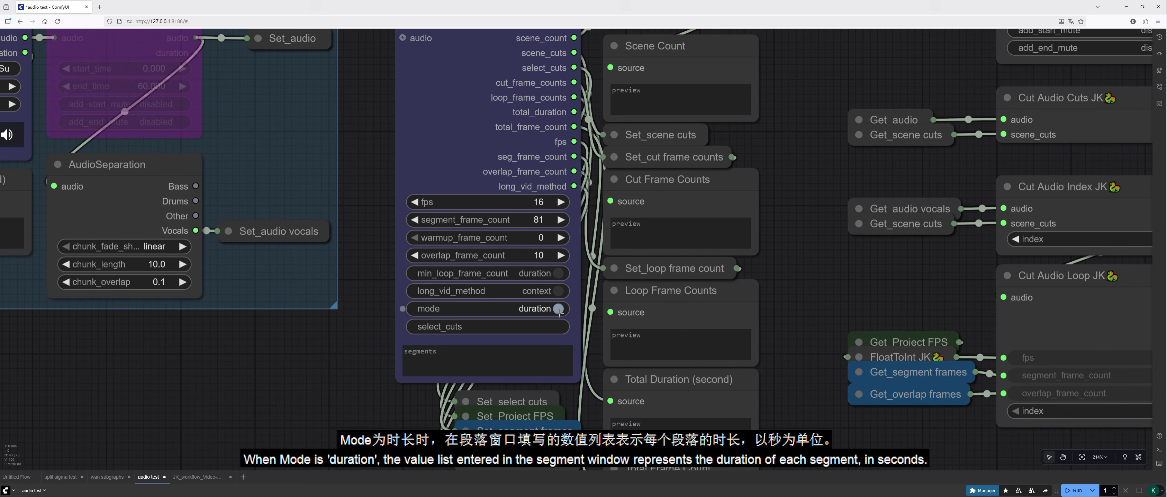
Step: Enter the segment durations 5,4,5,4 in the segments text box of the Scene Cuts JK node
left_click_drag(802, 286, 798, 317)
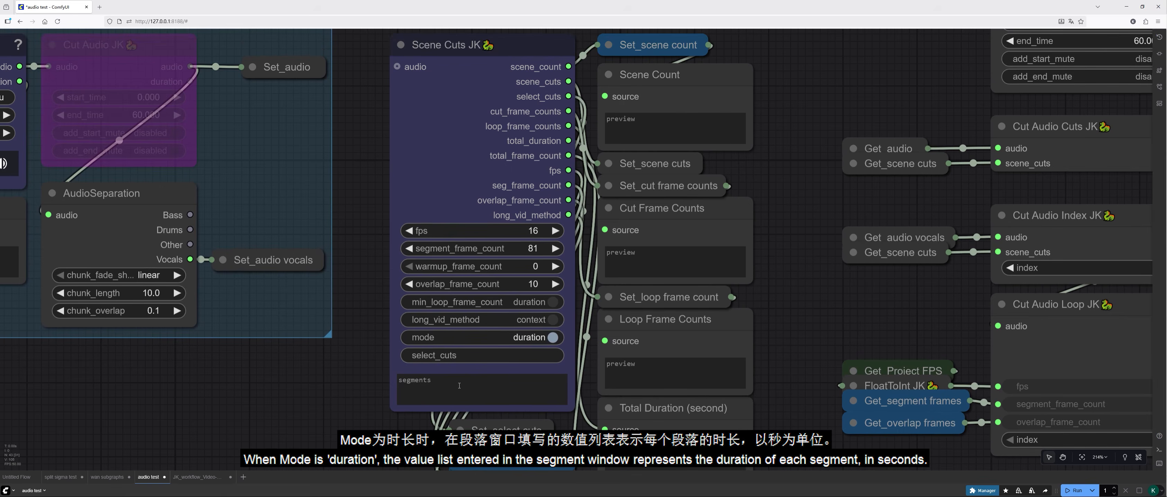
mouse_move(459, 385)
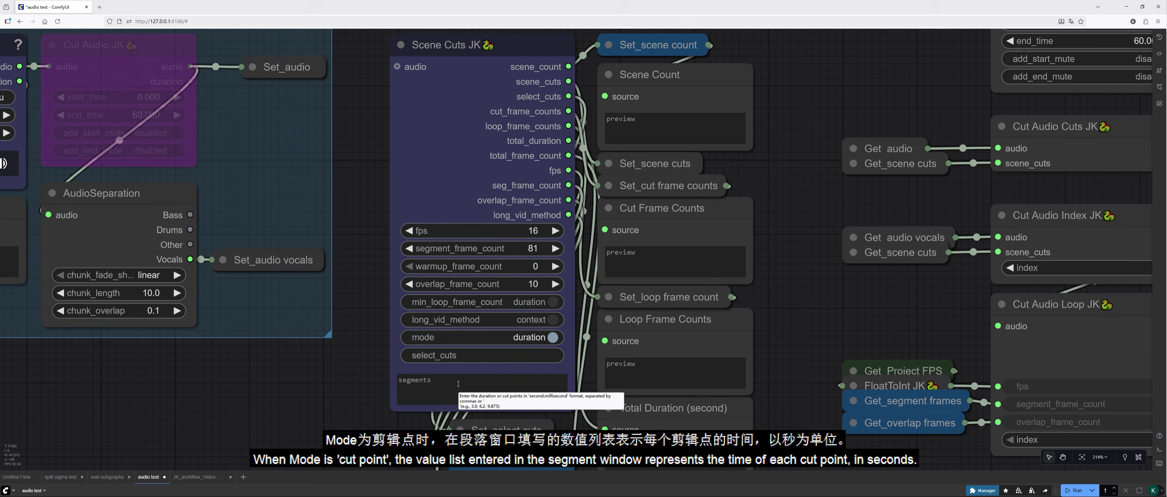
left_click_drag(349, 371, 315, 385)
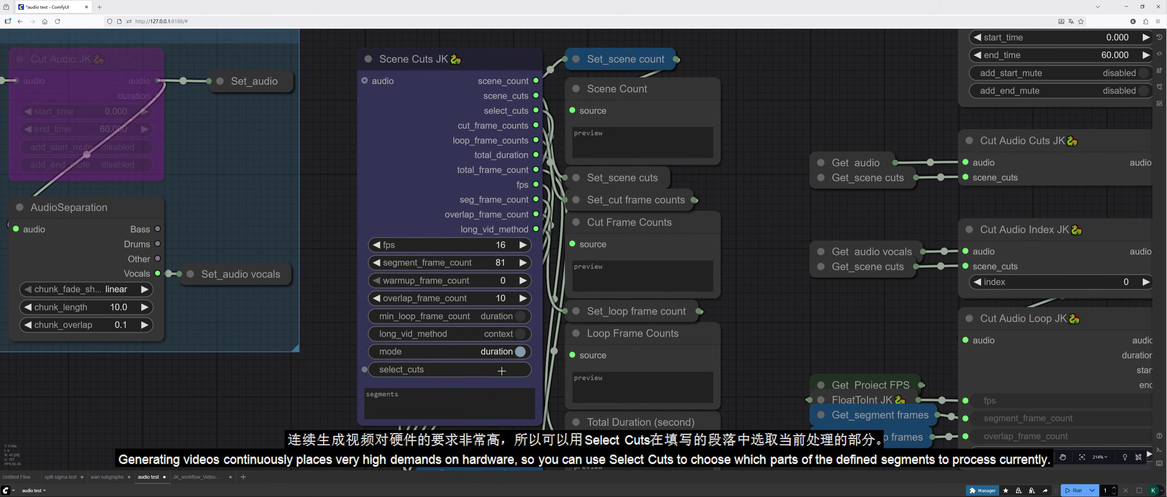
left_click(488, 370)
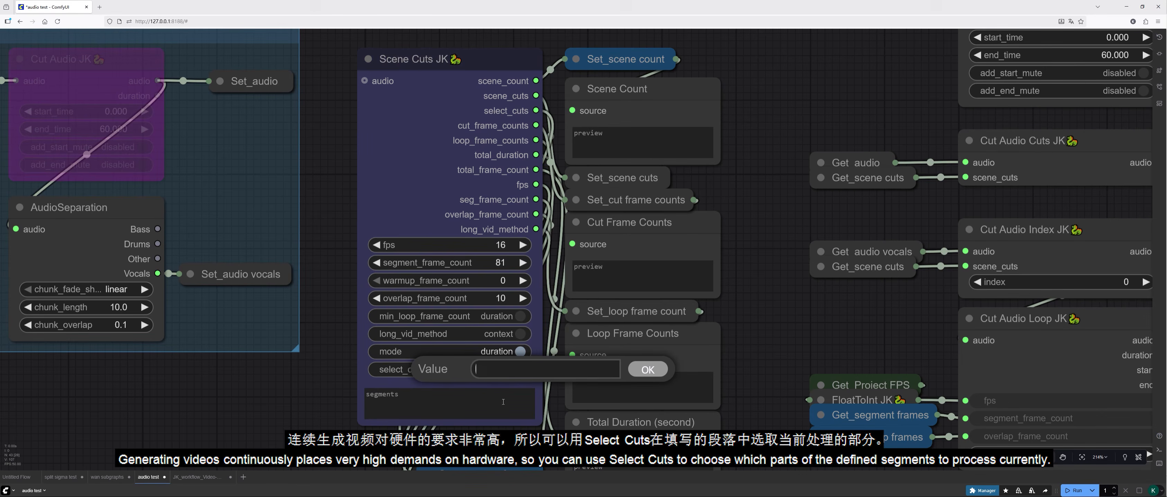
left_click(502, 400)
type("5,4,5,")
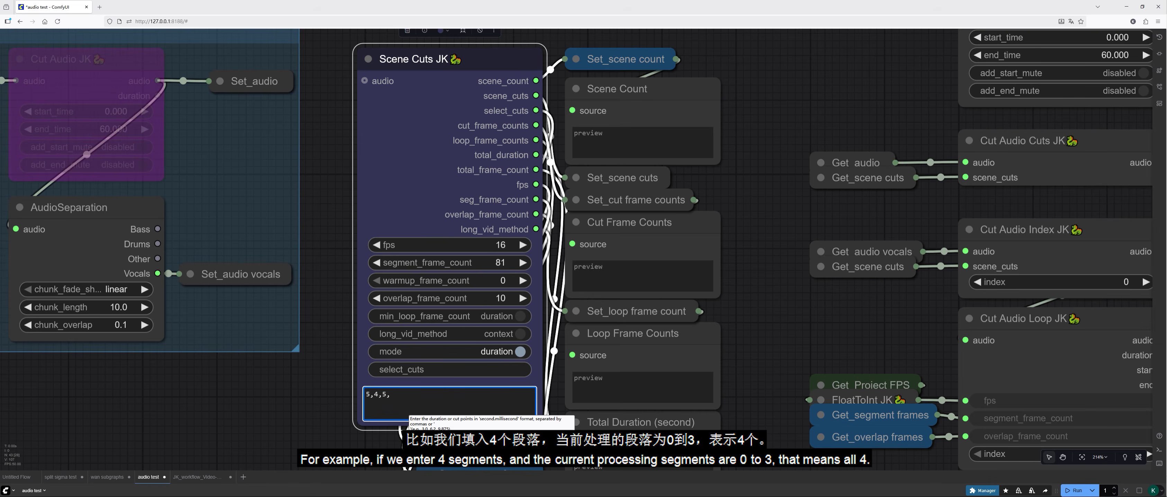
Step: Set select_cuts to 0-3 and switch long_vid_method to for-loop on the Scene Cuts JK node
left_click(502, 369)
type("0-3")
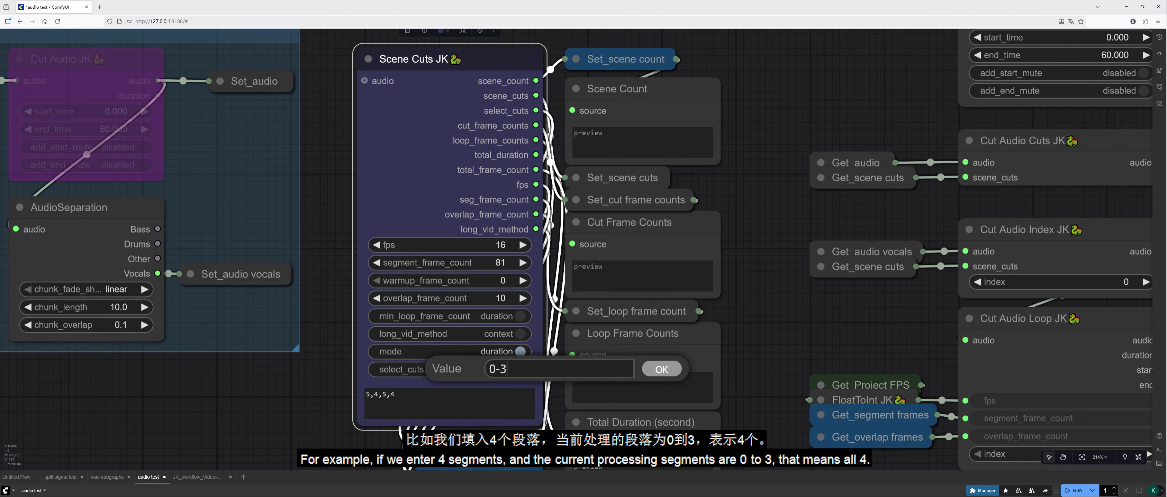
key("Return")
scroll(702, 352, "down", 1)
left_click_drag(784, 368, 678, 307)
left_click(451, 322)
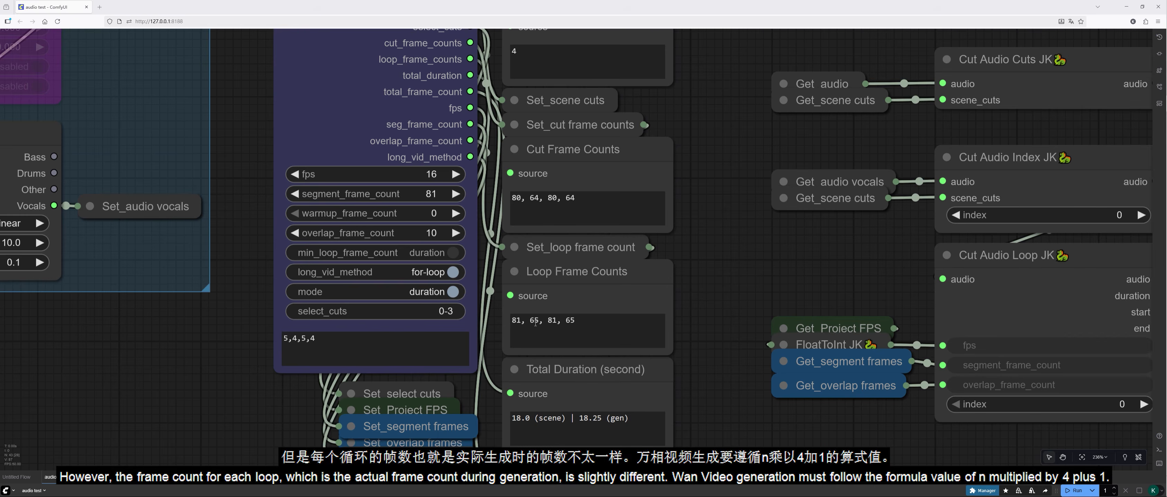
Step: Compare the scene and generated frame counts and durations in the previews with the n*4+1 length rule in the Note
scroll(695, 373, "down", 5)
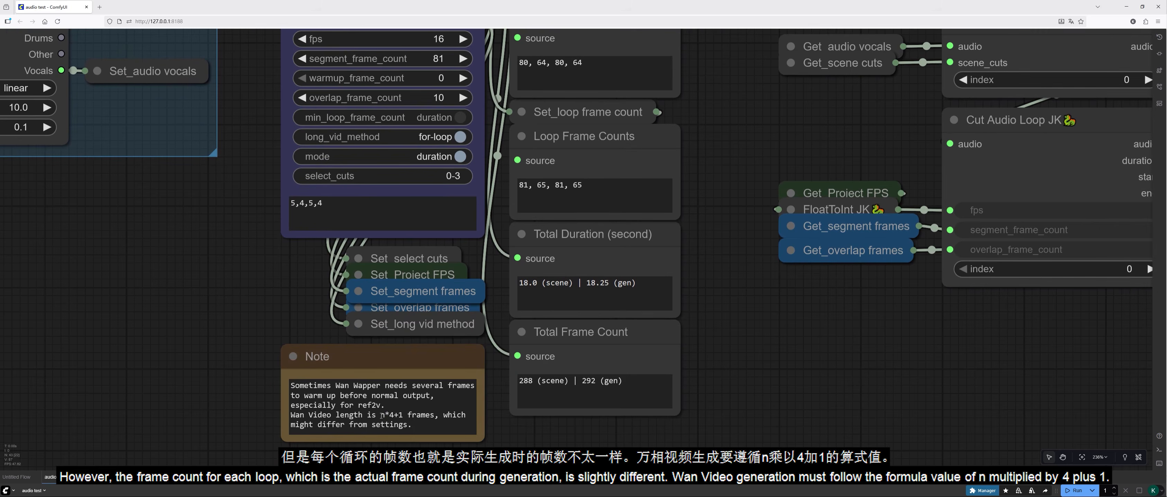
left_click_drag(381, 415, 405, 414)
left_click(405, 424)
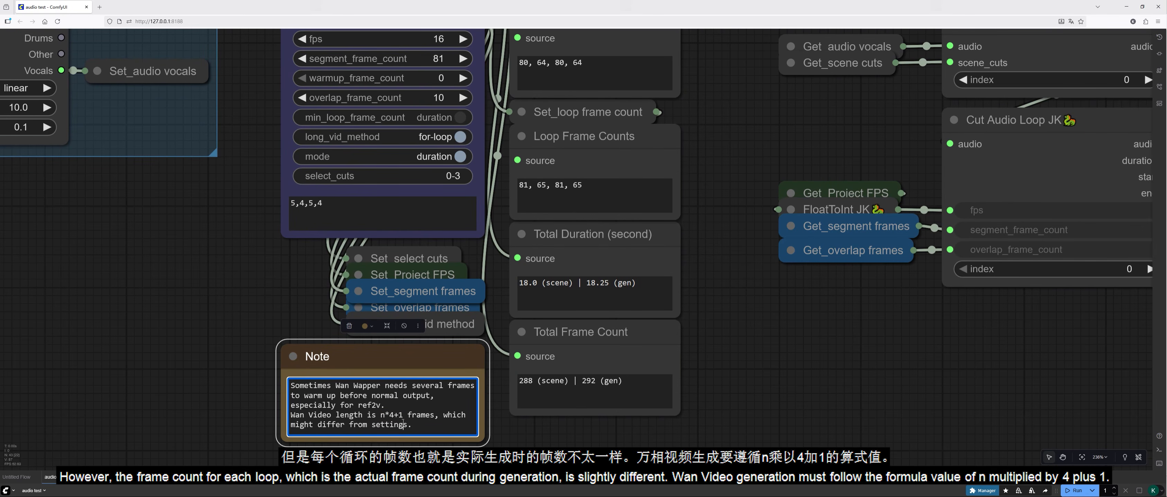
left_click_drag(719, 233, 708, 270)
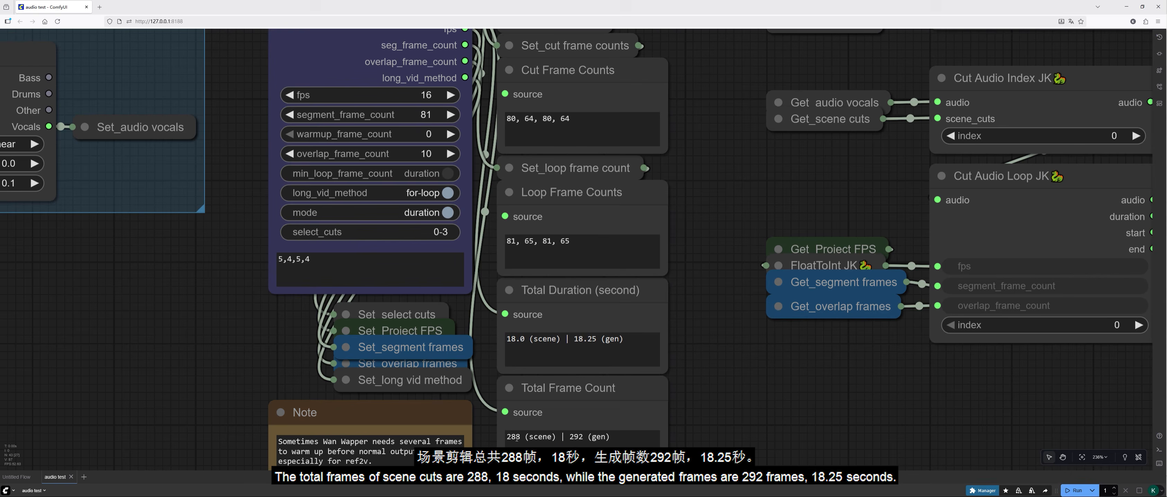
left_click_drag(570, 437, 585, 436)
left_click(570, 437)
left_click(727, 390)
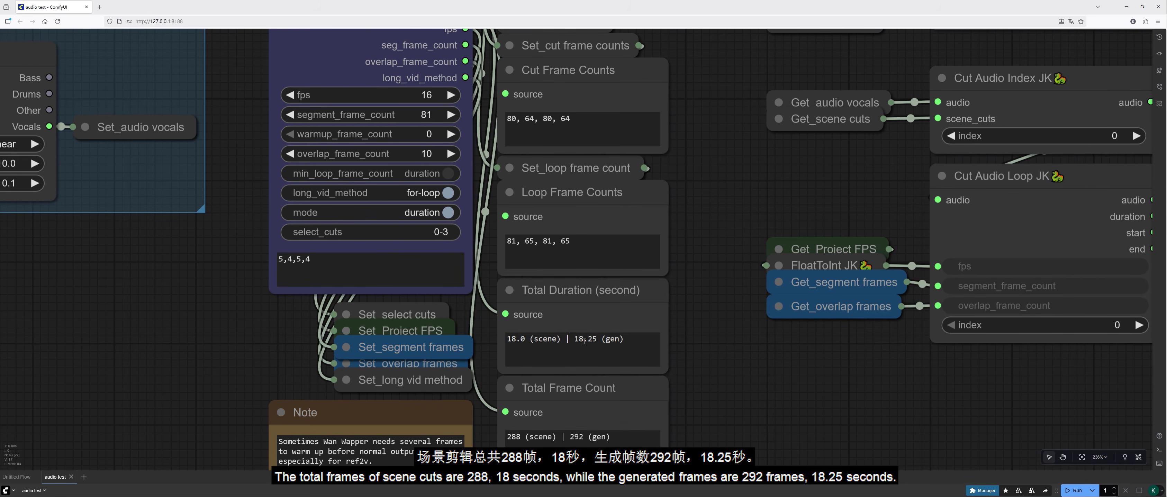
scroll(723, 264, "up", 3)
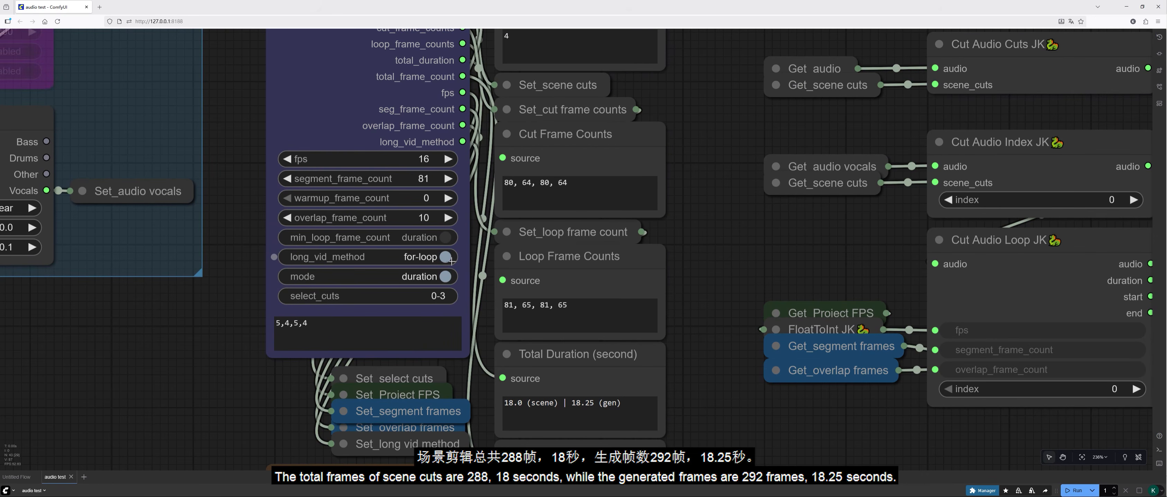
Step: Change the segment durations on the Scene Cuts JK node to 8,6,7,9 and run the workflow
left_click(279, 323)
key("BackSpace")
type("8")
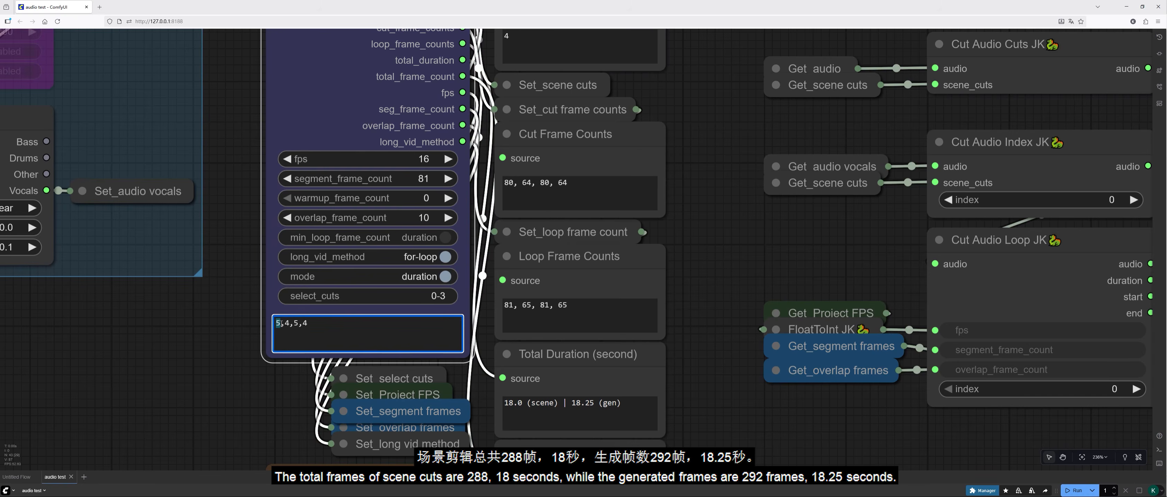
double_click(287, 324)
type("6")
double_click(296, 323)
type("7")
double_click(306, 323)
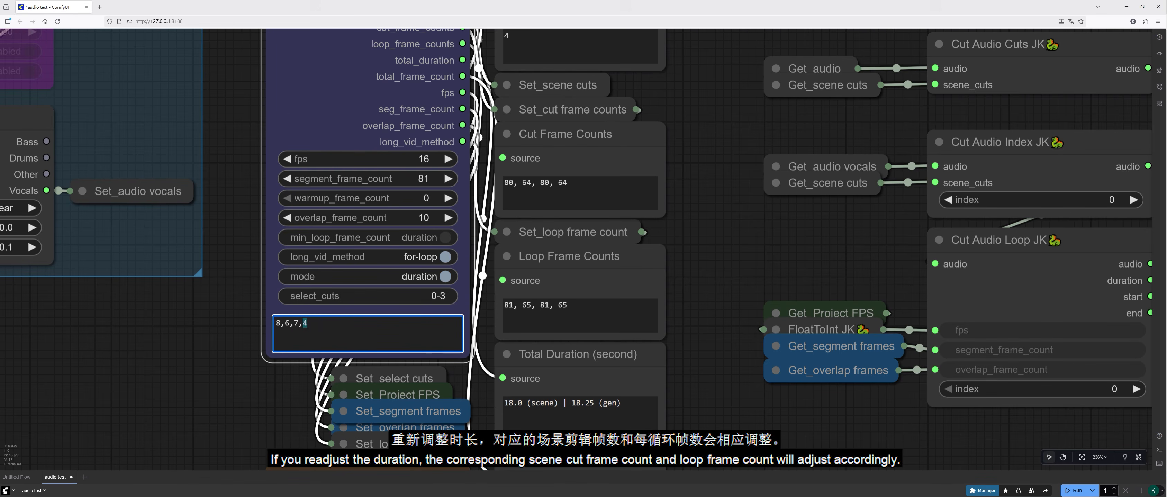
type("9")
left_click(728, 269)
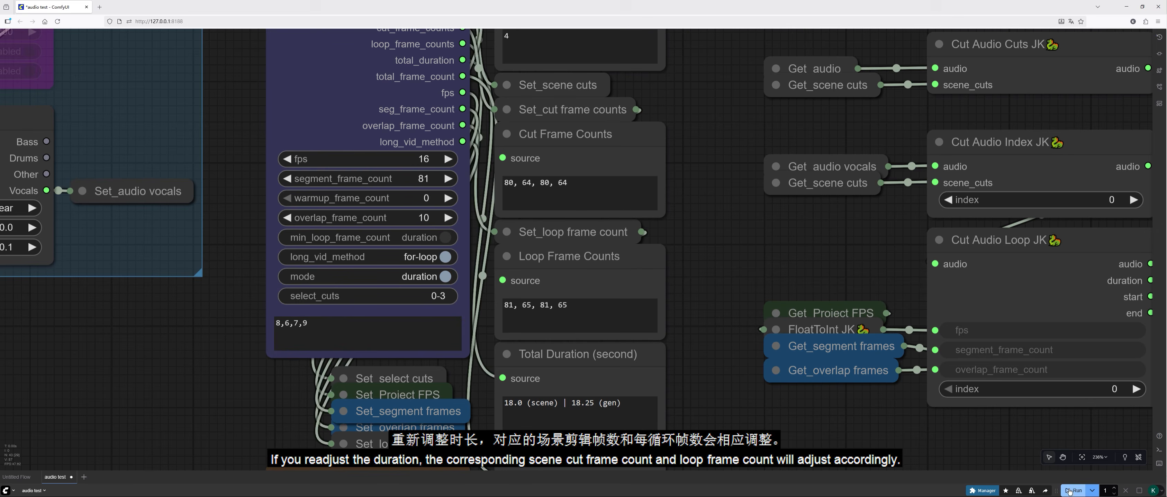
left_click_drag(728, 269, 733, 295)
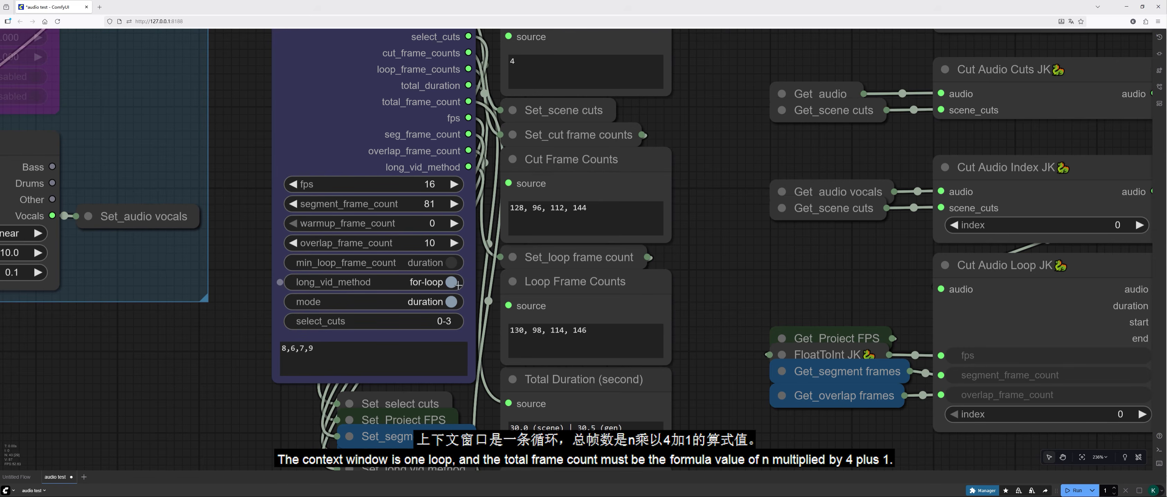
Step: Switch long_vid_method to context, run the workflow, and toggle the setting to for-loop and back to context
left_click(434, 285)
left_click(1086, 488)
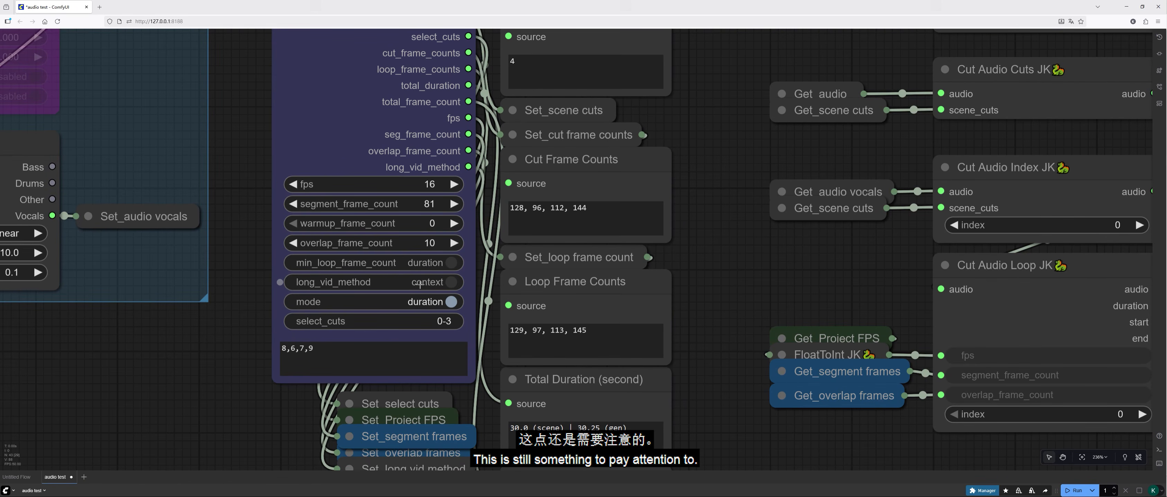
left_click(451, 283)
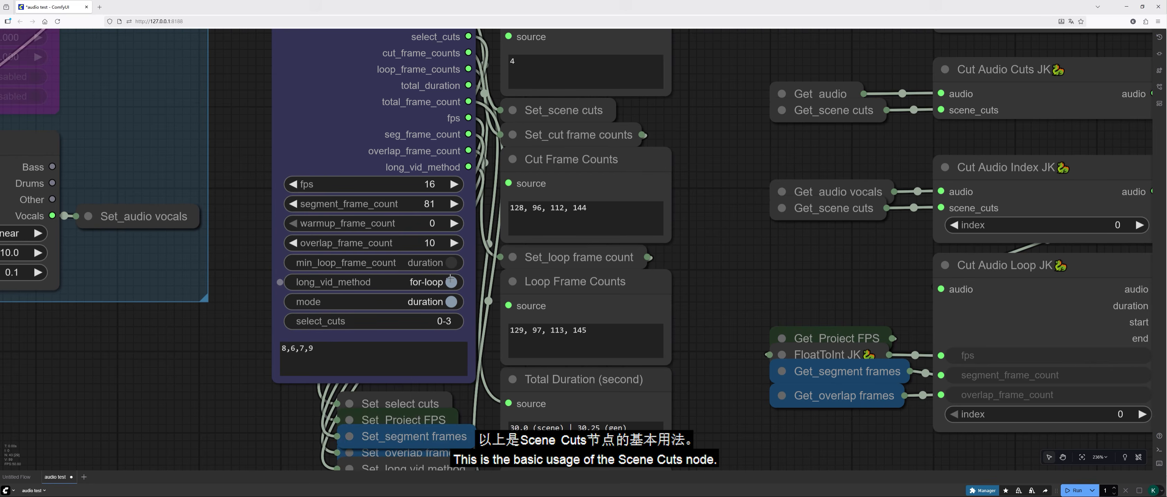
left_click(430, 284)
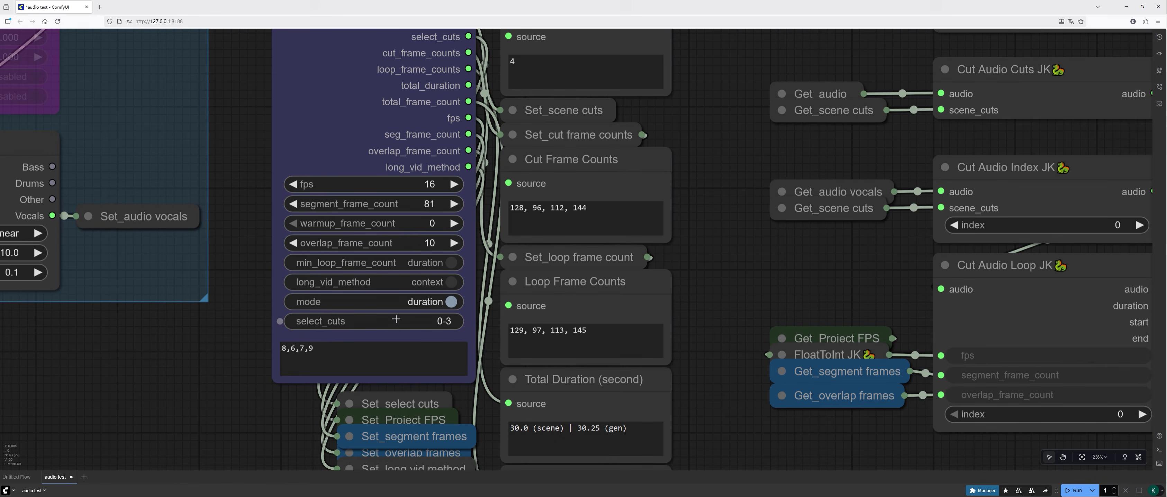
Step: Extend the segments on the Scene Cuts JK node to 8,6,7,9,8,6,7,9 and set select_cuts to 3,6-7
left_click_drag(321, 348, 277, 347)
key("ctrl+c")
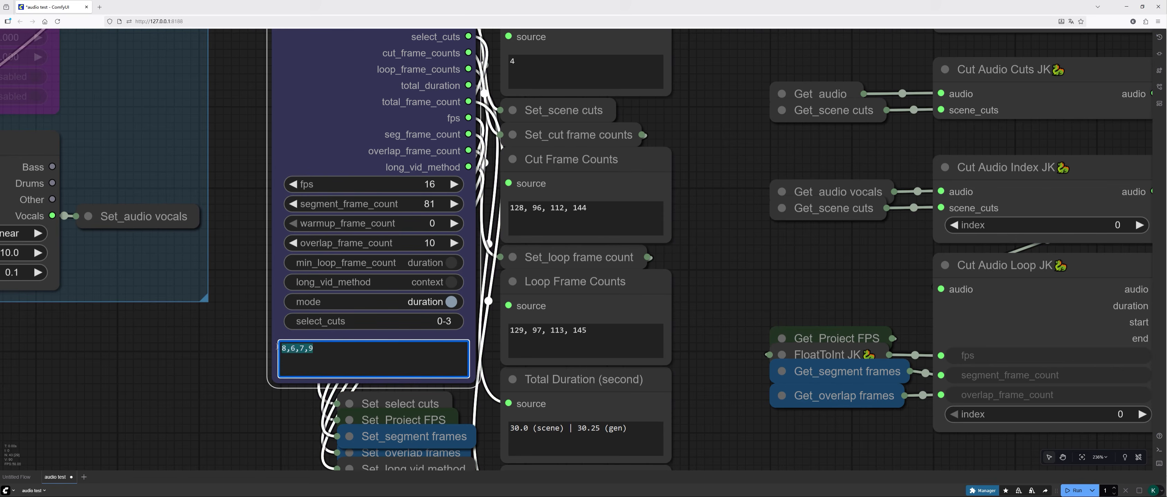
left_click(320, 351)
type(",")
key("ctrl+v")
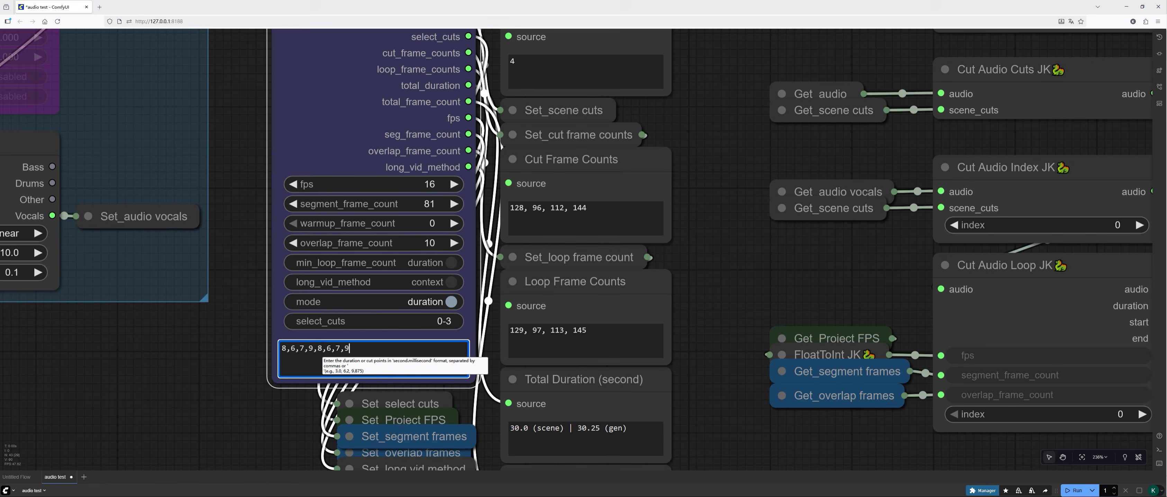
left_click(453, 322)
type("3,")
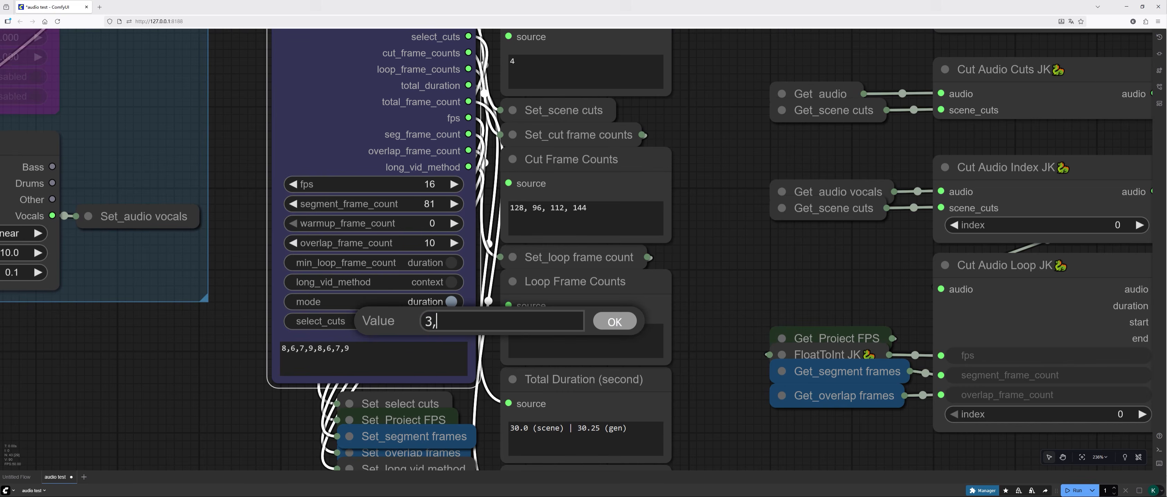
type("6-7")
key("Return")
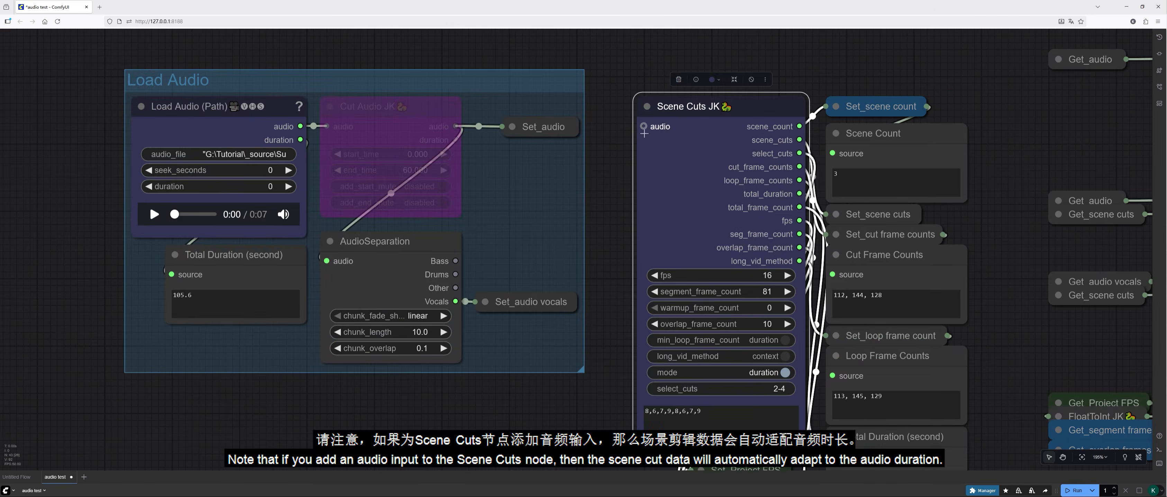
Step: Expand the Set_audio node, connect its output to the audio input of Scene Cuts JK, and collapse it again
left_click(512, 126)
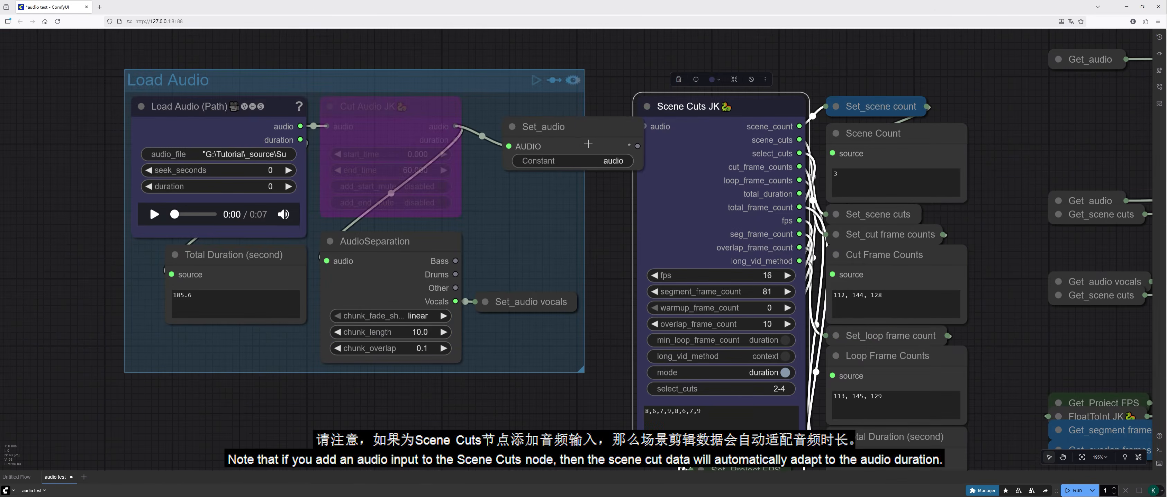
left_click_drag(638, 146, 661, 128)
left_click(512, 127)
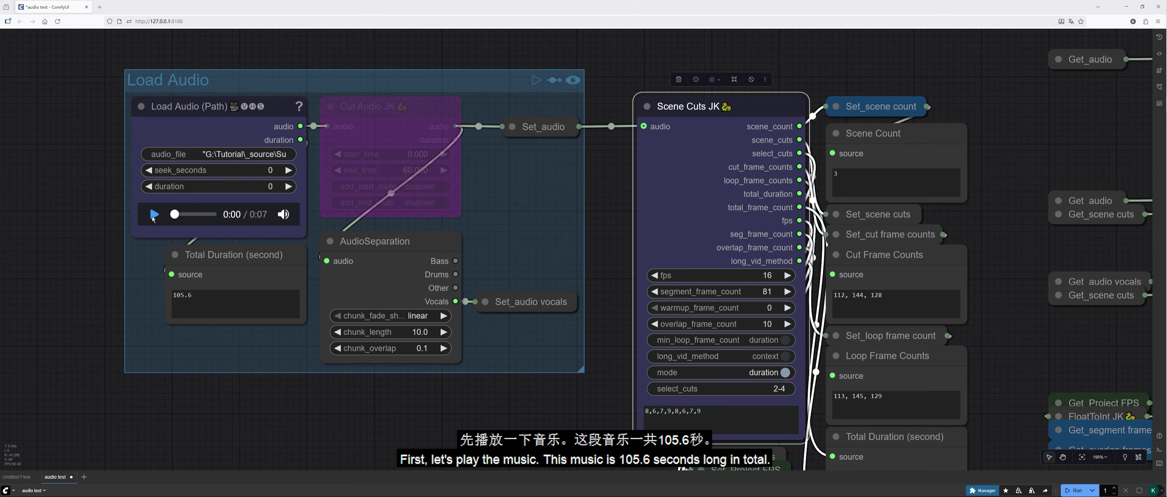
Step: Play the first seconds of the loaded audio, pause it, and run the workflow with the audio connected
left_click(154, 215)
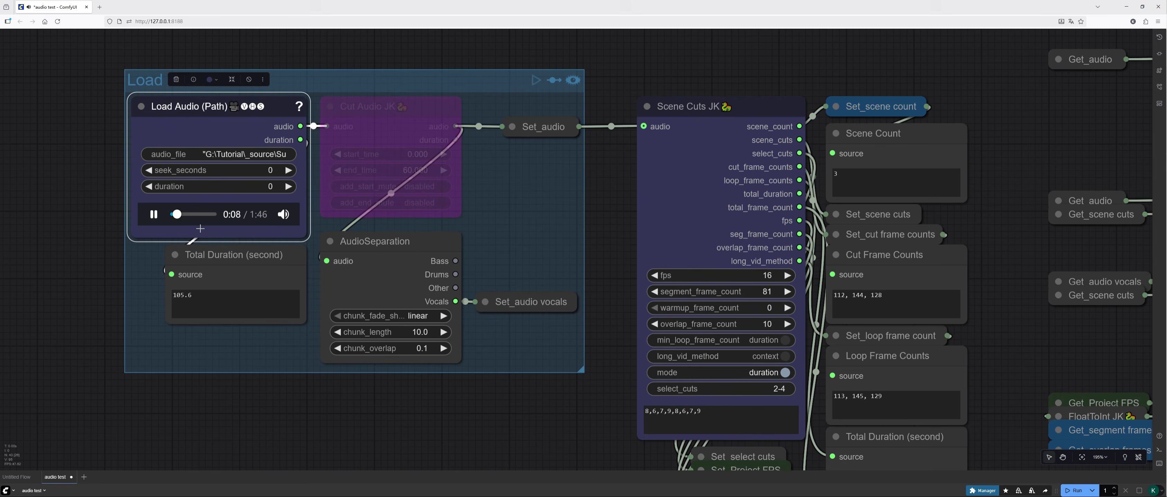
left_click(153, 218)
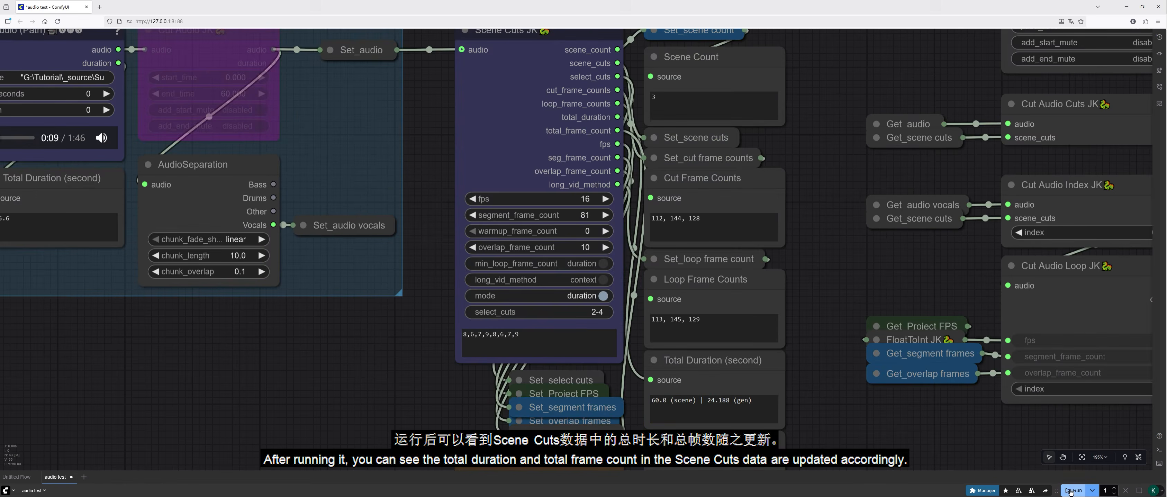
left_click(1070, 492)
Step: Check the updated segment durations and play part of the Cut Audio Cuts JK audio preview
left_click_drag(816, 401, 811, 297)
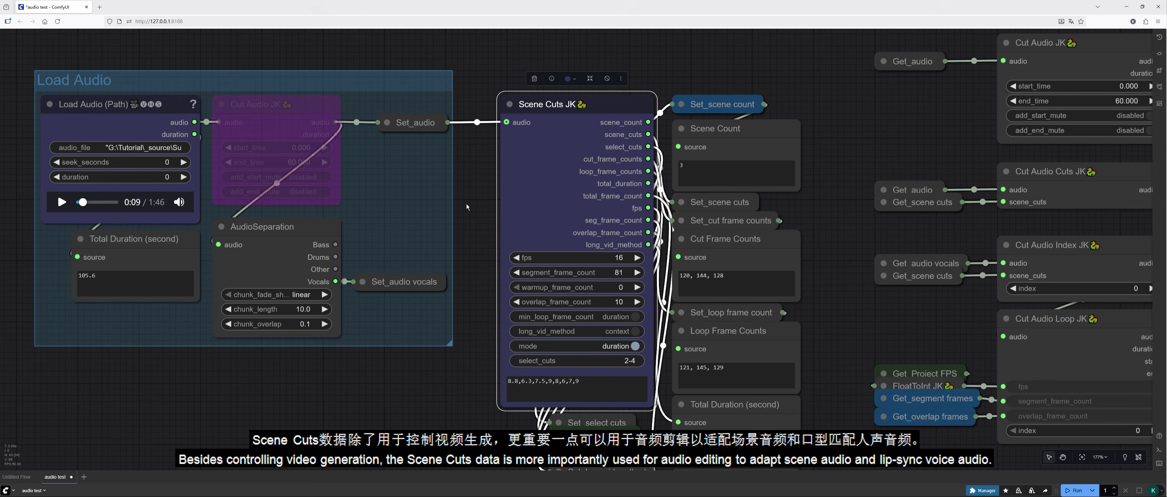
left_click_drag(468, 394, 463, 371)
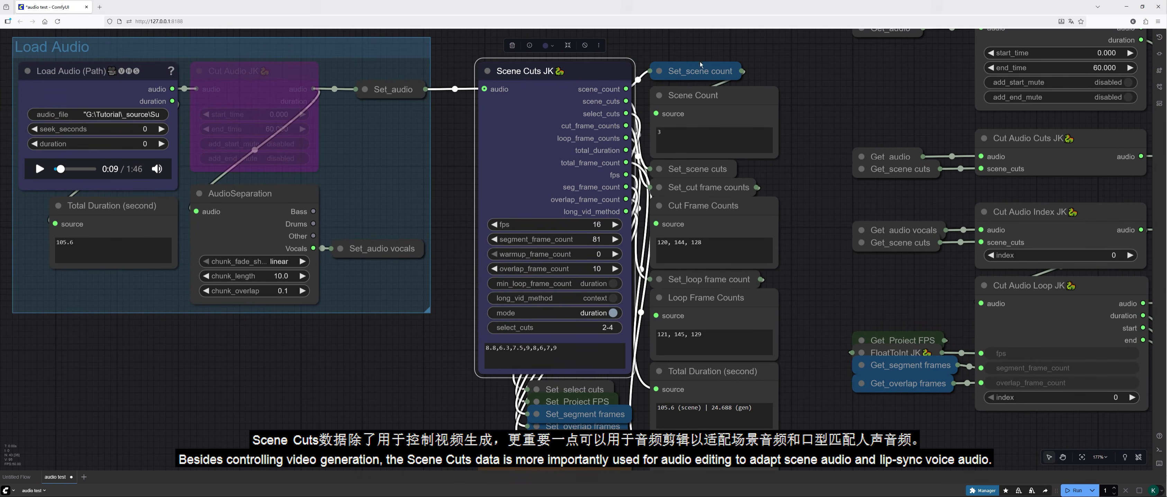
left_click_drag(830, 188, 349, 246)
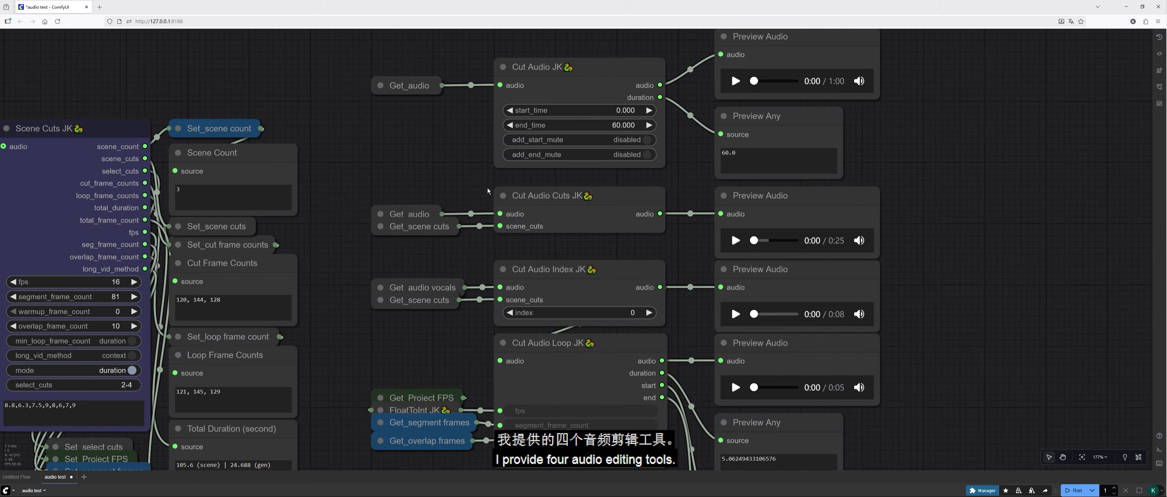
left_click_drag(923, 271, 941, 258)
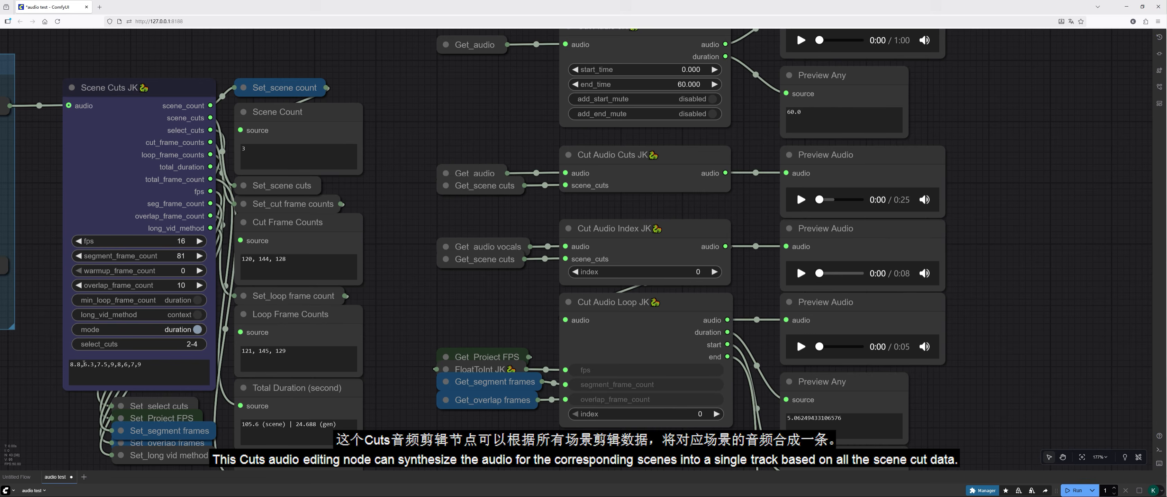
left_click_drag(114, 364, 85, 365)
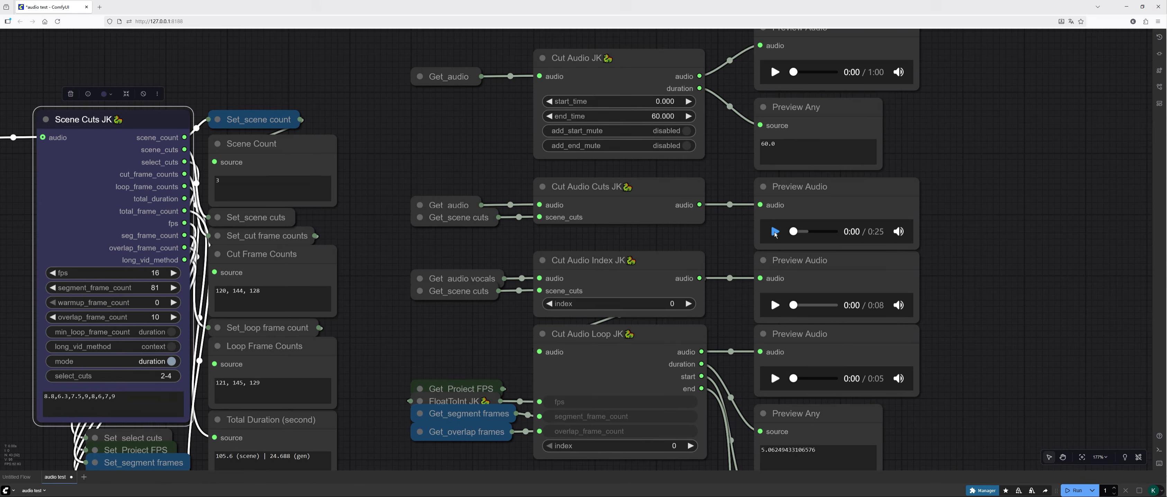
left_click(775, 231)
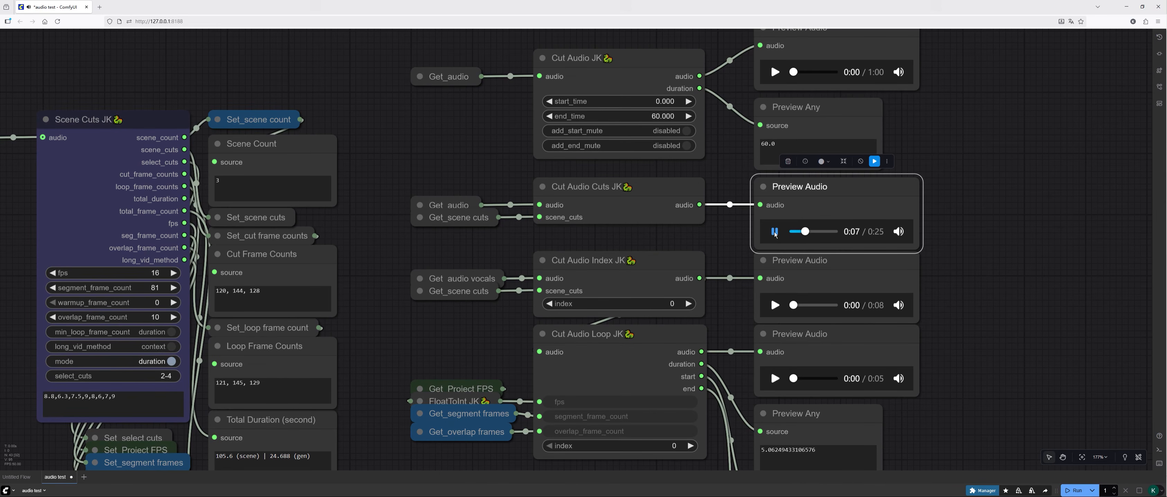
left_click(775, 232)
Step: Set select_cuts to 1,3,5 on the Scene Cuts JK node and run the workflow
left_click(117, 376)
type("1,3,5")
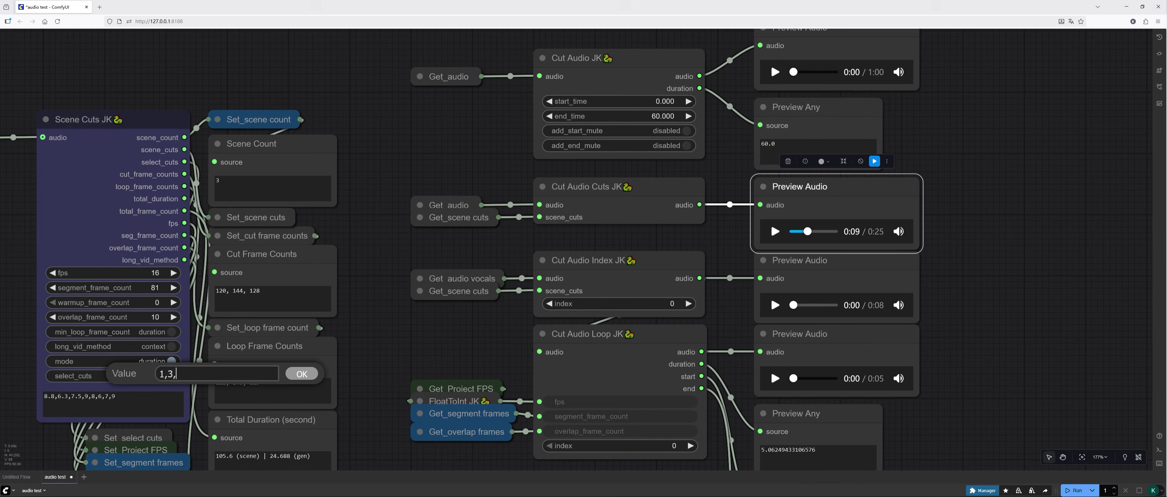
key("Return")
left_click(1006, 248)
left_click(1074, 490)
scroll(383, 376, "down", 3)
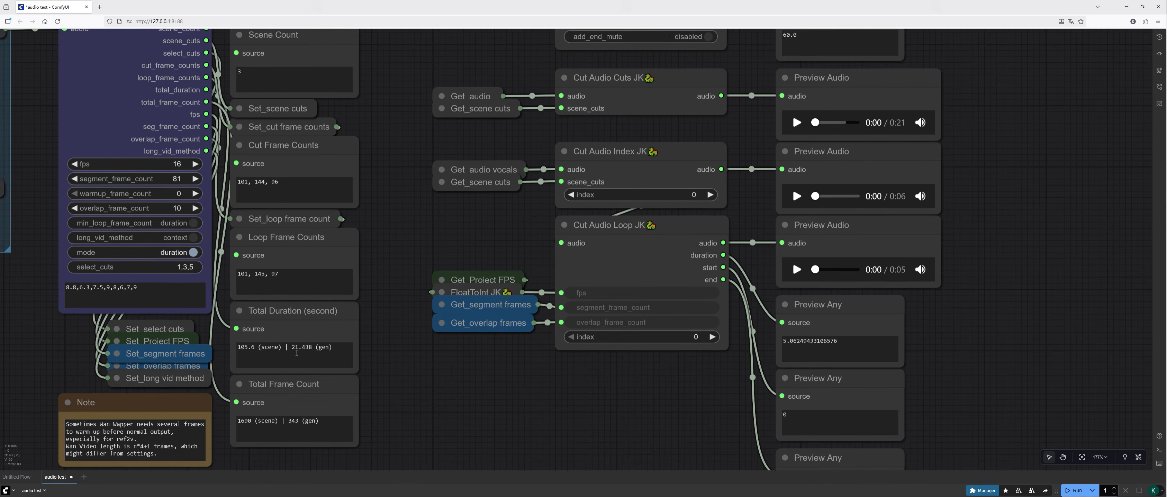
scroll(340, 364, "up", 3)
left_click(756, 250)
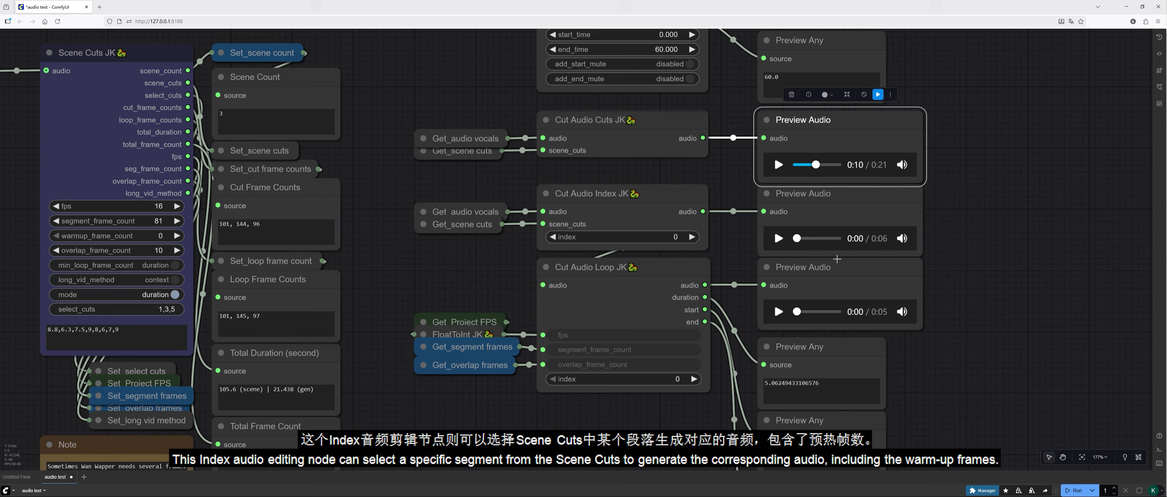
Step: Play the Cut Audio Index JK preview, rerun the workflow with its index at 1, and play the new clip
left_click(779, 238)
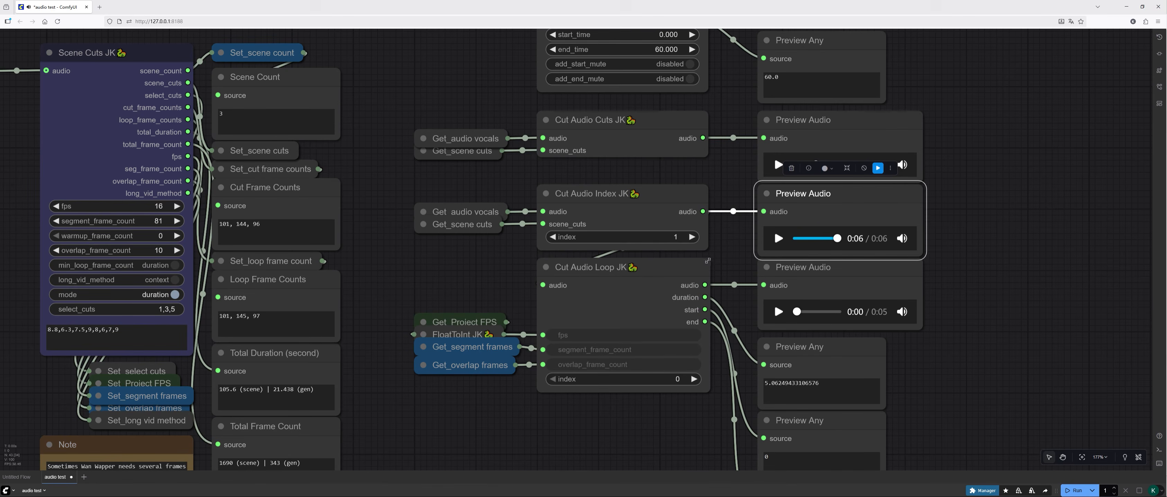
left_click(1072, 491)
left_click(778, 238)
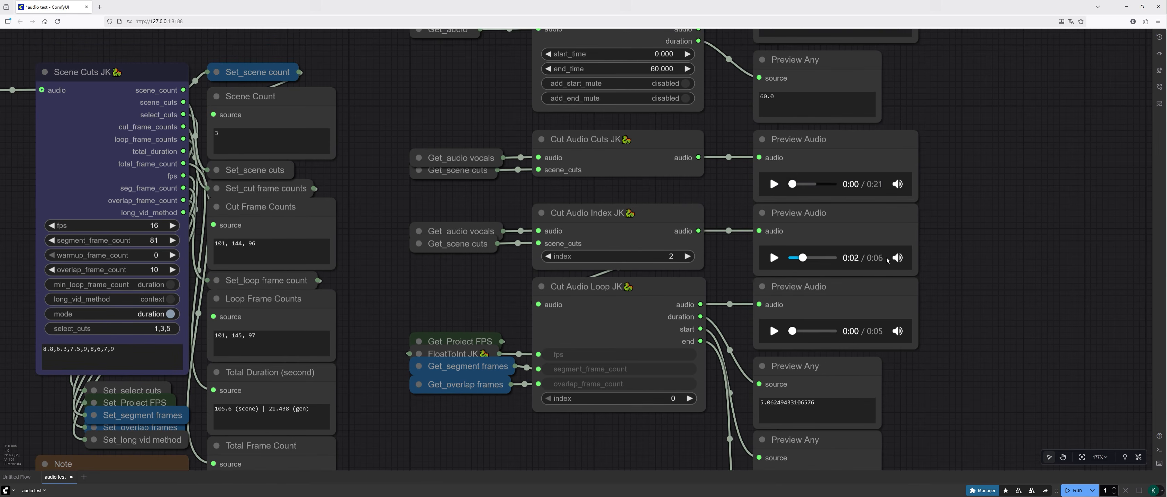
scroll(960, 243, "down", 2)
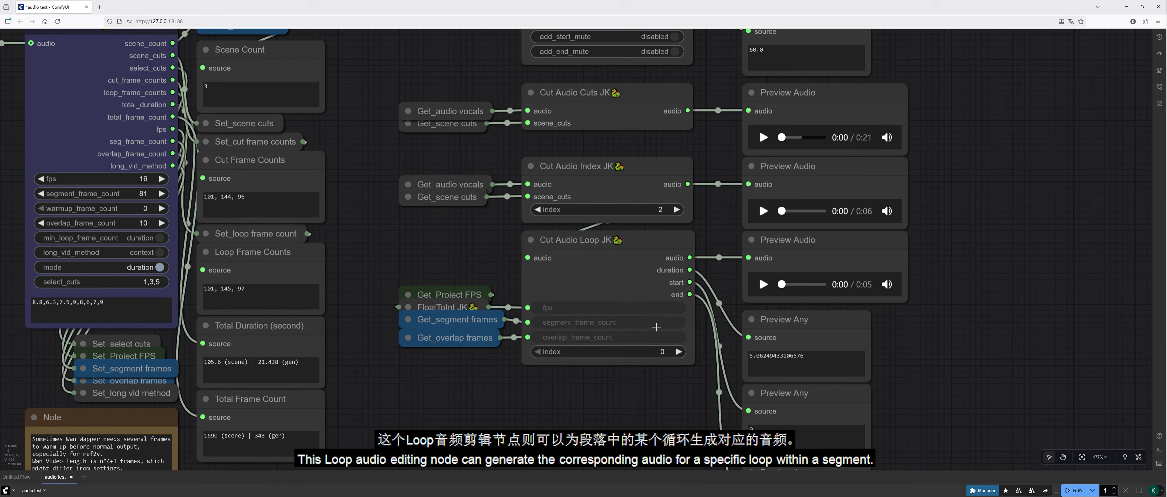
Step: Play parts of the Cut Audio Loop JK and Cut Audio Index JK previews to compare the loop with its segment
left_click(762, 285)
left_click(763, 285)
left_click(762, 212)
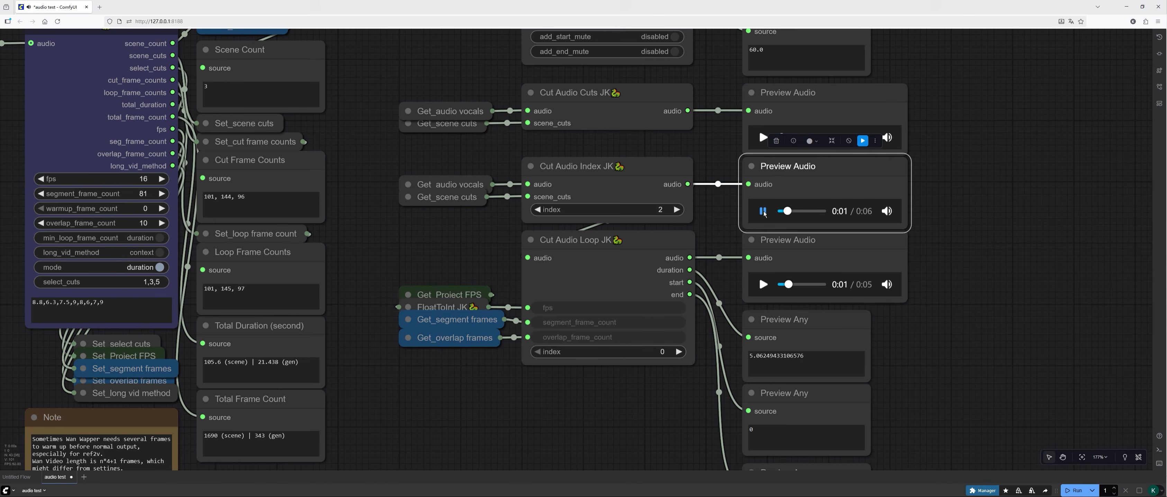
left_click(763, 211)
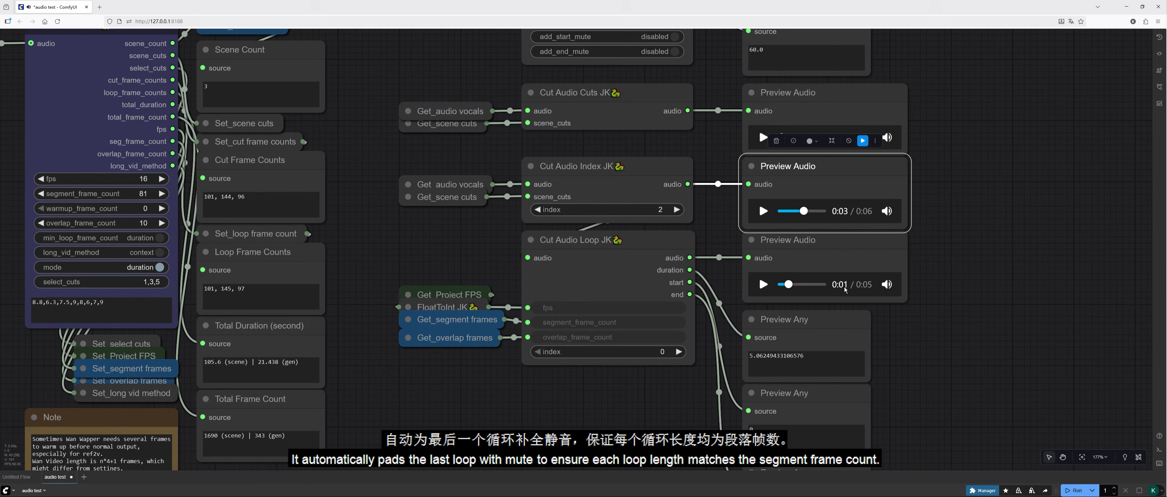
left_click(763, 284)
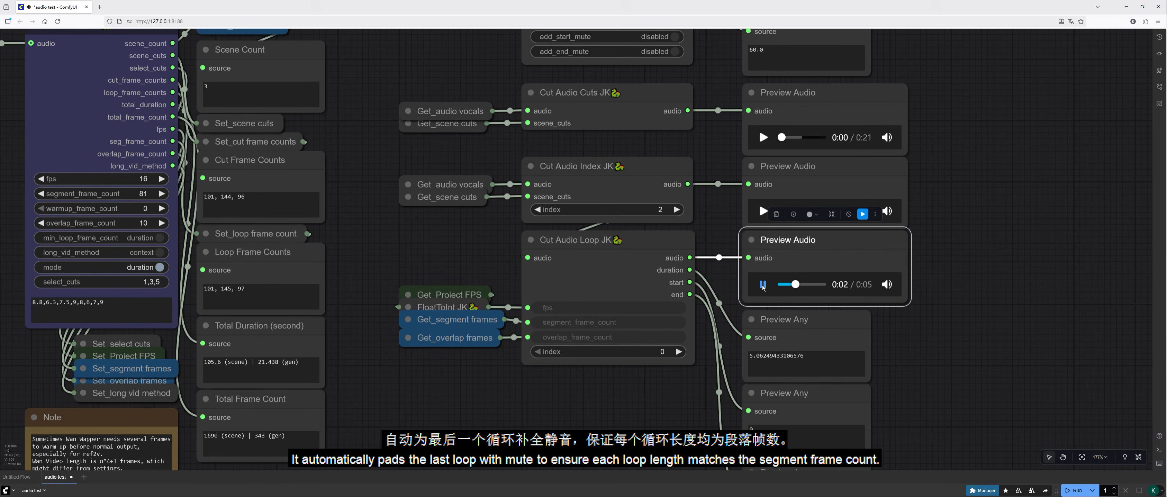
left_click(763, 285)
Step: Set the Cut Audio Loop JK index to 1, run the workflow, and play the loop's audio preview
left_click(678, 352)
key("ctrl+Return")
left_click(763, 285)
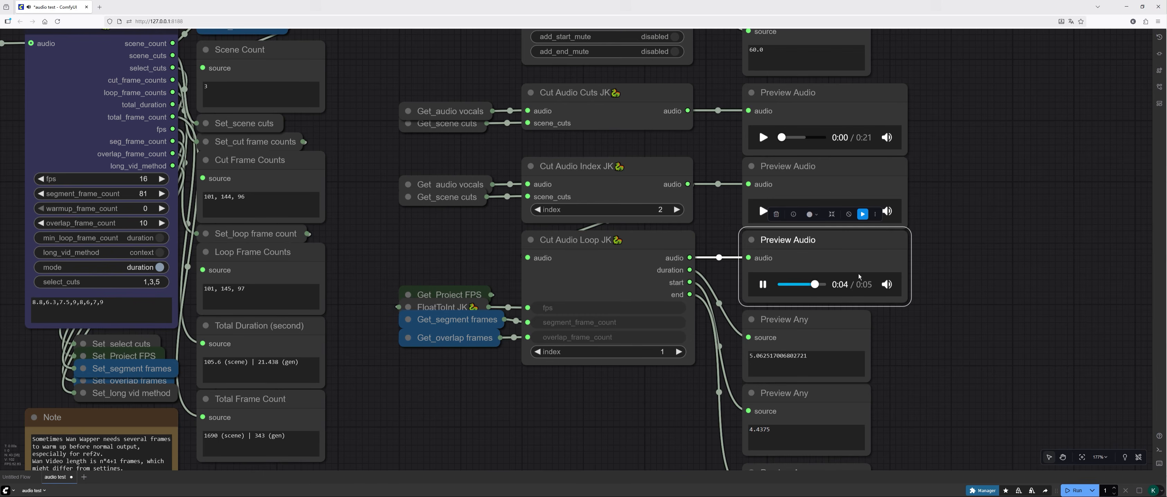
Step: Play the Cut Audio JK preview briefly and pause it
left_click_drag(959, 87, 949, 319)
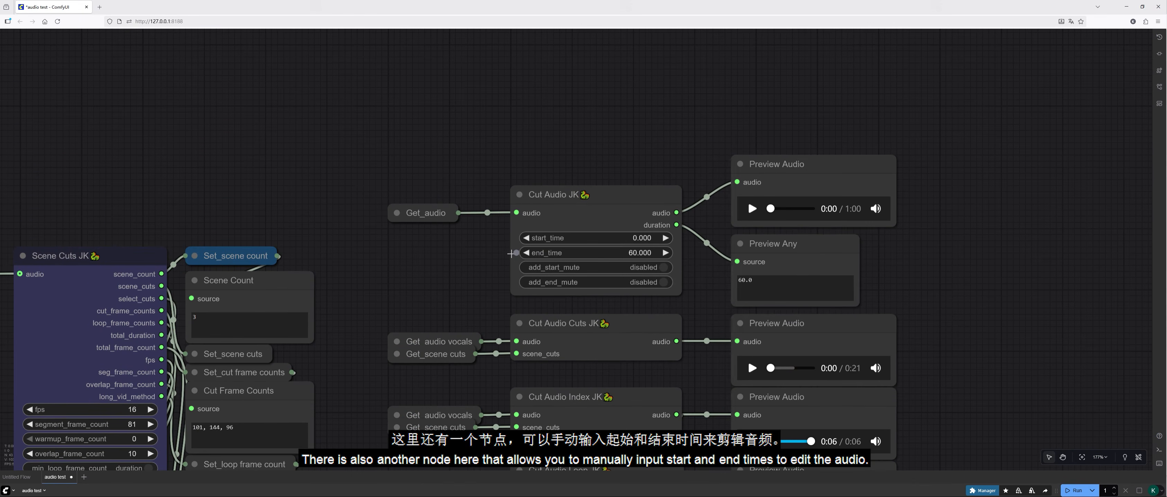
left_click(422, 217)
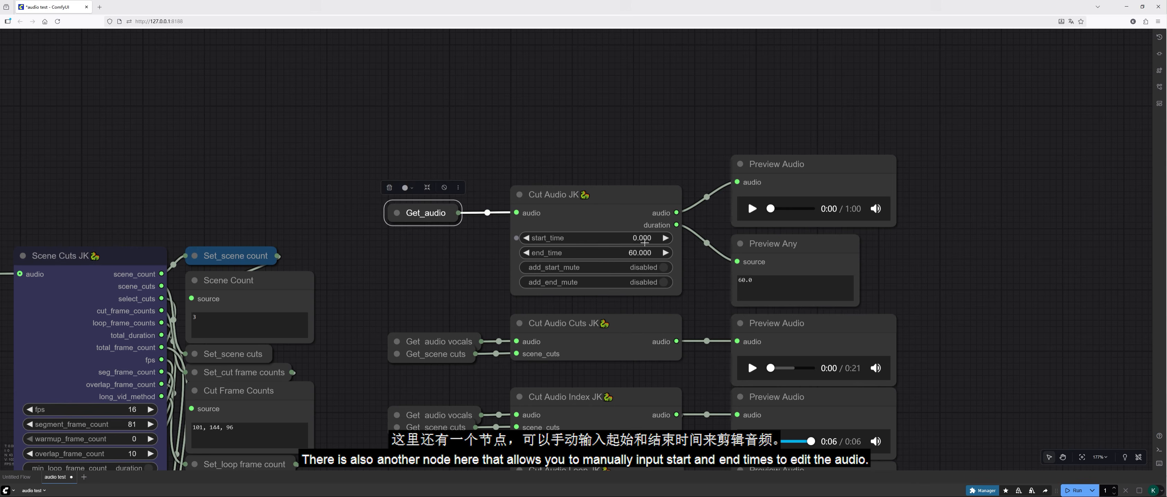
left_click(752, 209)
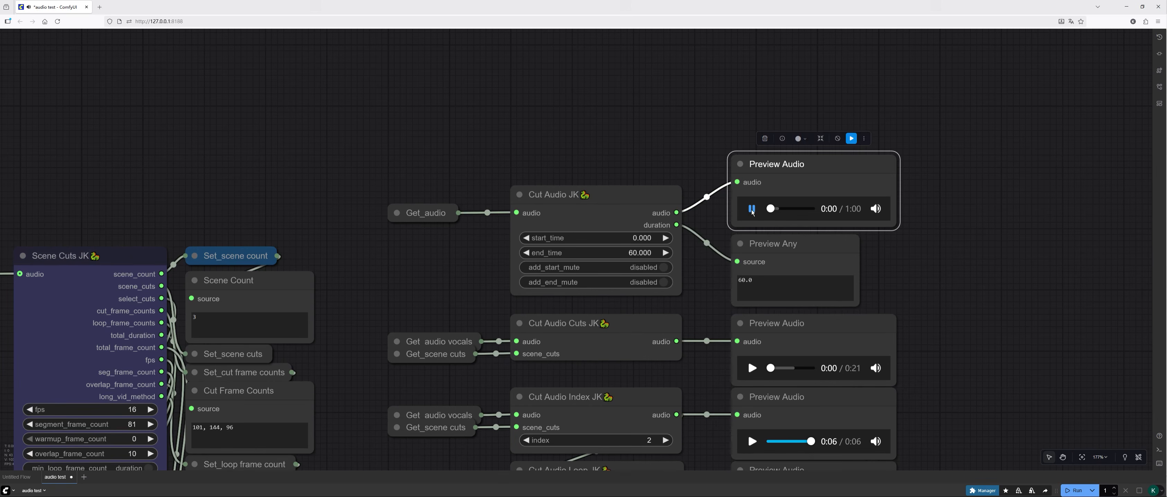
left_click(752, 209)
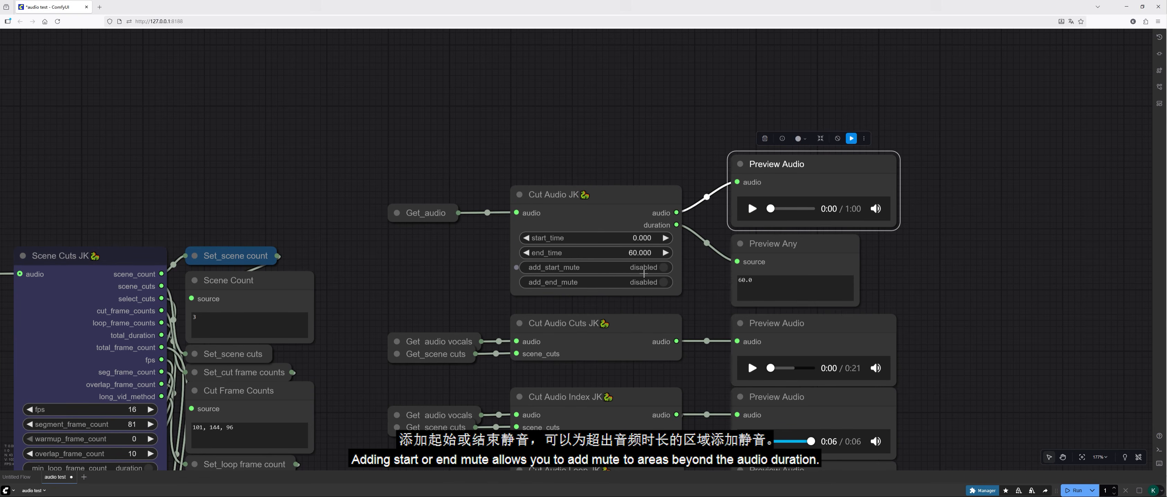
Step: On the Cut Audio JK node, enable add_start_mute and set start_time to -2 and end_time to 5
left_click(663, 267)
left_click(632, 238)
type("-2")
key("Return")
left_click(639, 252)
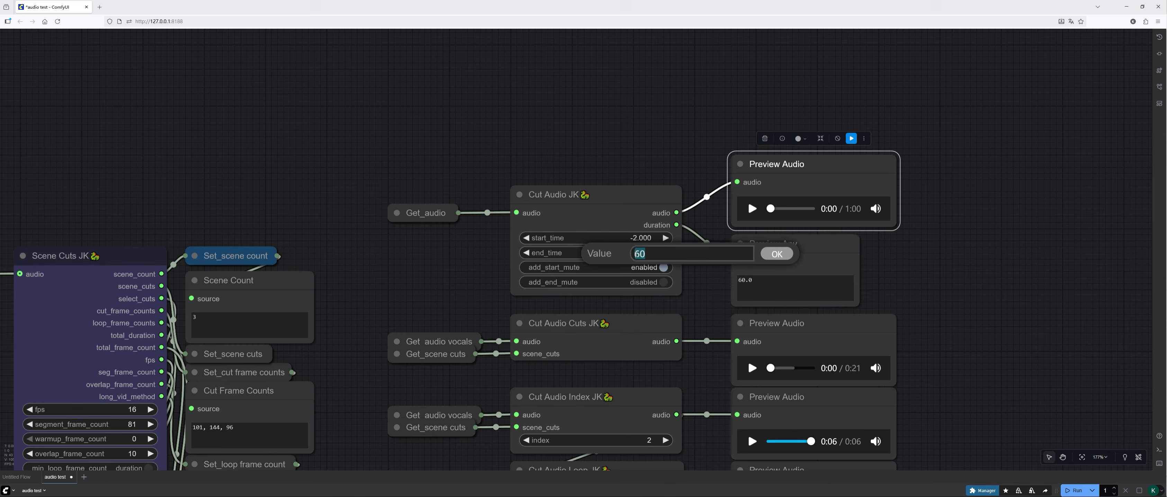
type("5")
key("Return")
Step: Run the workflow, play the Cut Audio JK preview with the leading mute, and pause it
key("ctrl+Return")
left_click(752, 209)
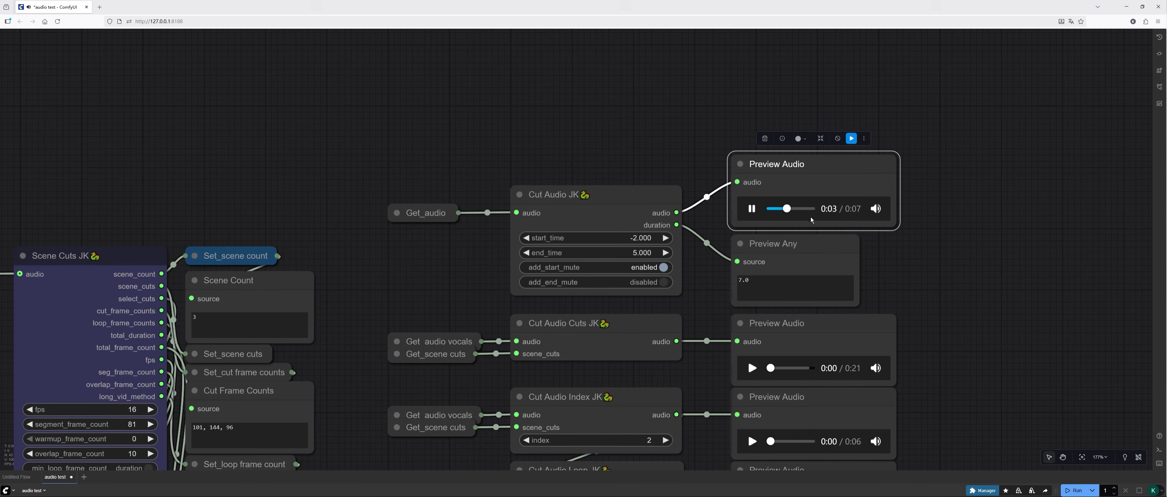
left_click(752, 208)
Step: Set the Cut Audio JK start_time to 103 and end_time to 108, and enable add_end_mute
left_click(641, 238)
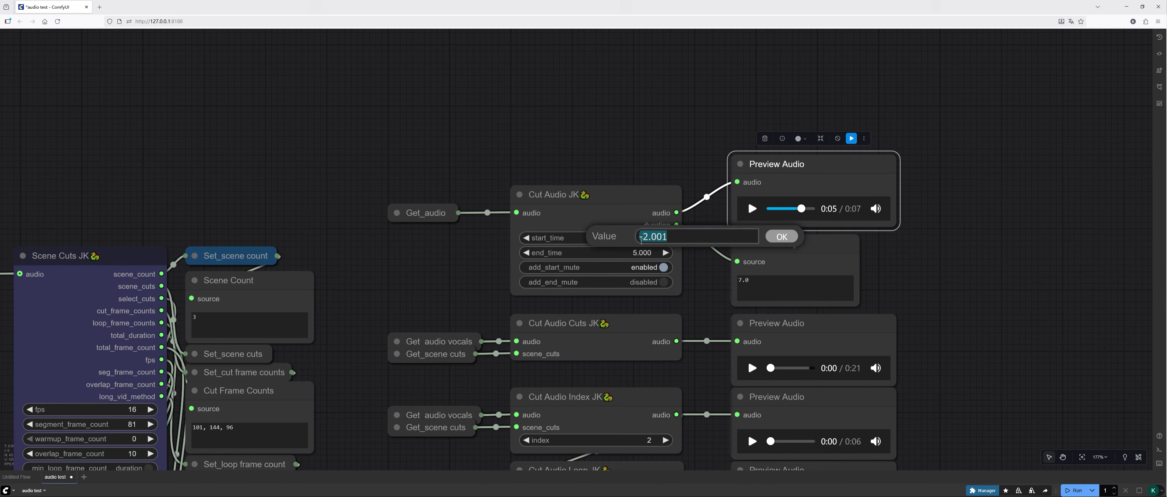
type("103")
key("Return")
left_click(627, 252)
type("108")
key("Return")
left_click(663, 283)
Step: Play the Cut Audio JK preview for the cut from 103 to 108 seconds
left_click_drag(957, 297, 856, 298)
left_click(651, 211)
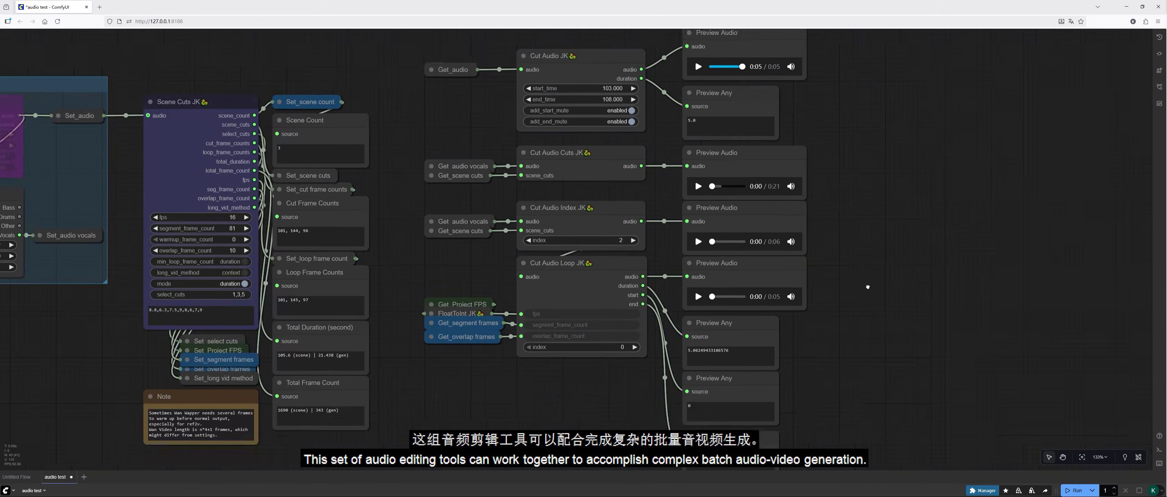
left_click_drag(867, 284, 887, 324)
Step: Examine the Scene Cuts JK settings and the per-scene prompts in the Load Loop Positive Prompts group of the Wan 2.2 workflow
scroll(886, 322, "up", 2)
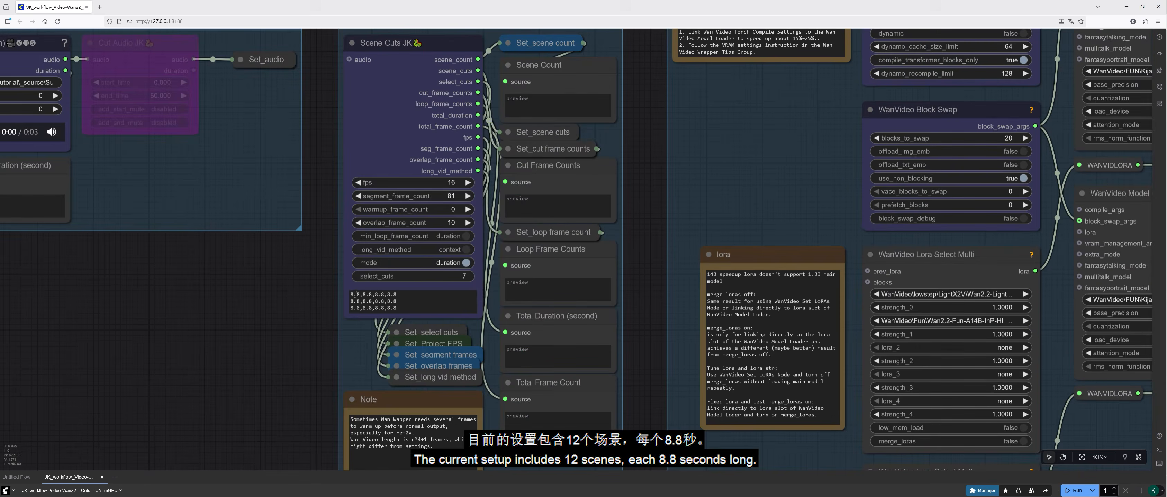
scroll(366, 308, "down", 10)
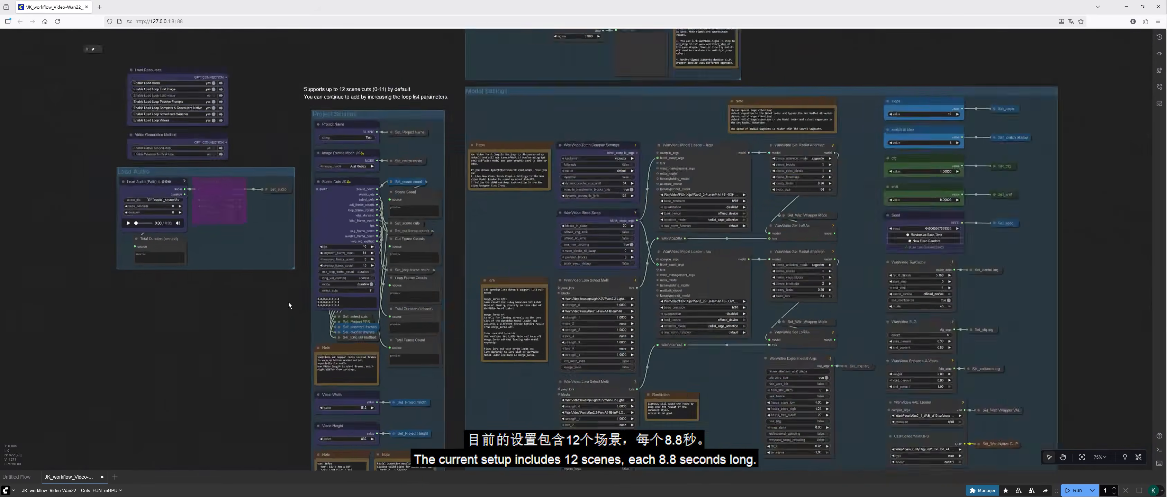
scroll(684, 327, "up", 12)
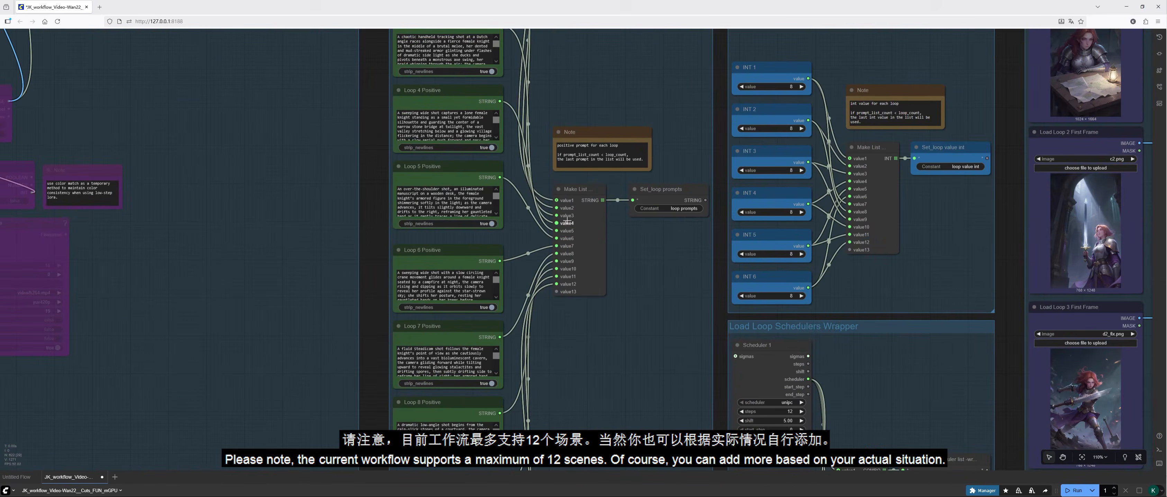
scroll(628, 358, "down", 5)
scroll(606, 131, "up", 9)
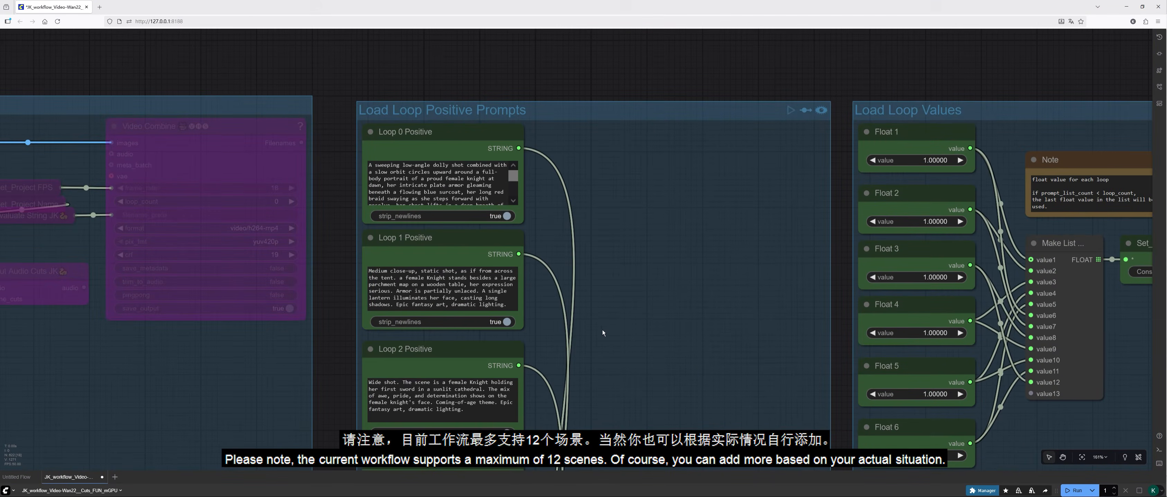
left_click_drag(602, 332, 610, 210)
scroll(561, 342, "down", 9)
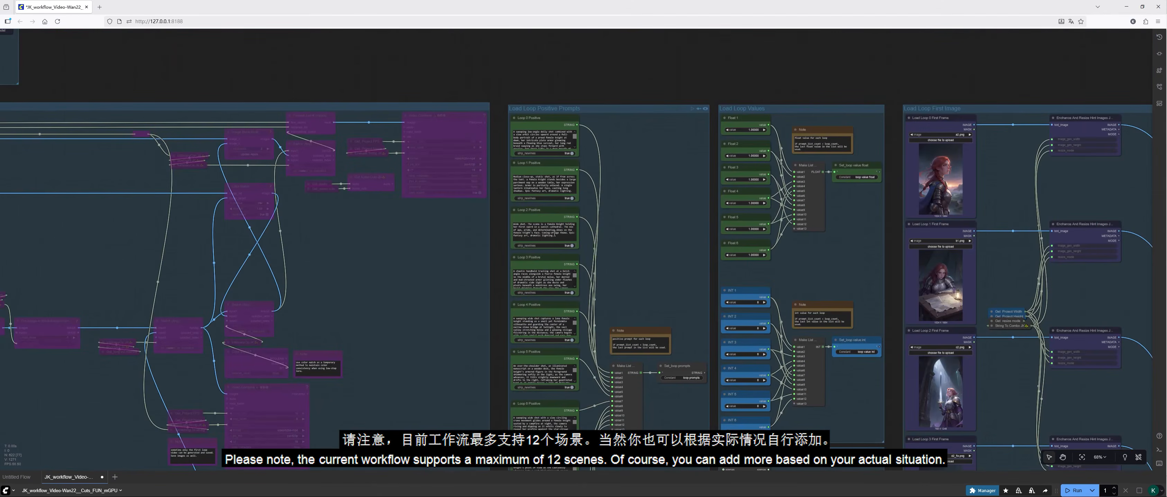
Step: Examine the Load Loop Values group and the start frame images in the Load Loop First Image group
left_click_drag(998, 176, 647, 223)
scroll(655, 179, "up", 7)
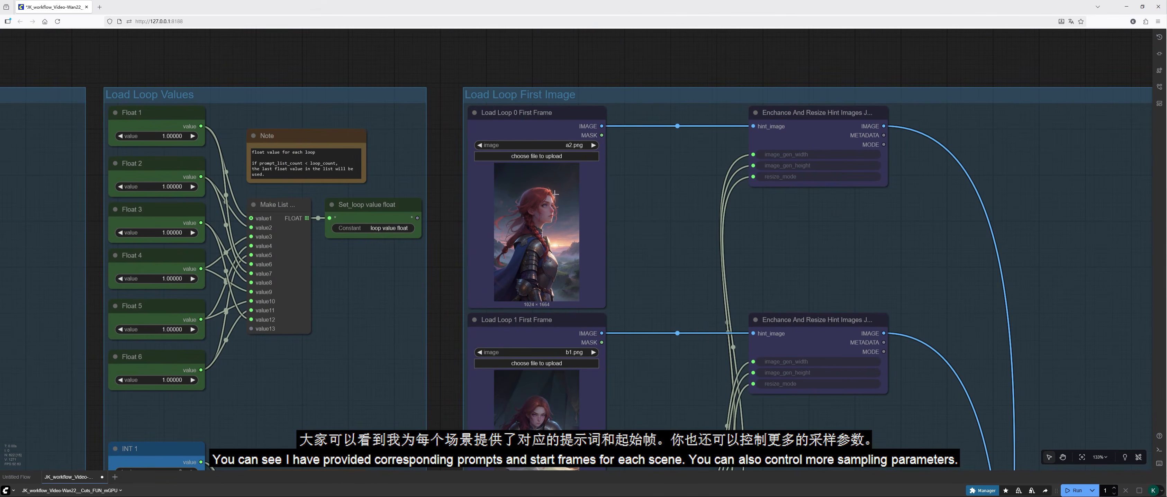
scroll(547, 198, "up", 5)
left_click_drag(652, 221, 641, 262)
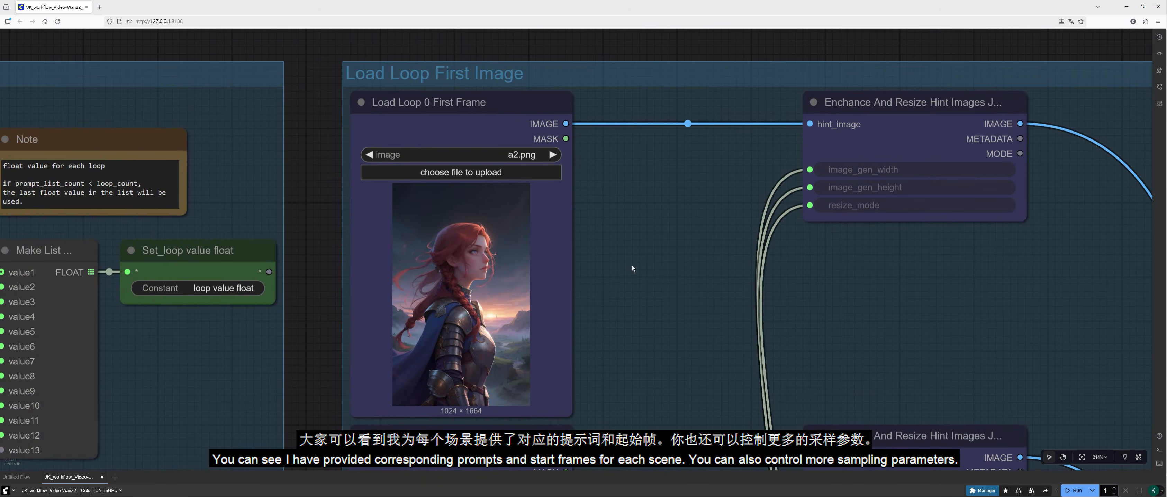
left_click_drag(630, 365, 633, 108)
left_click_drag(612, 351, 625, 187)
left_click_drag(630, 442, 636, 167)
left_click_drag(628, 396, 628, 180)
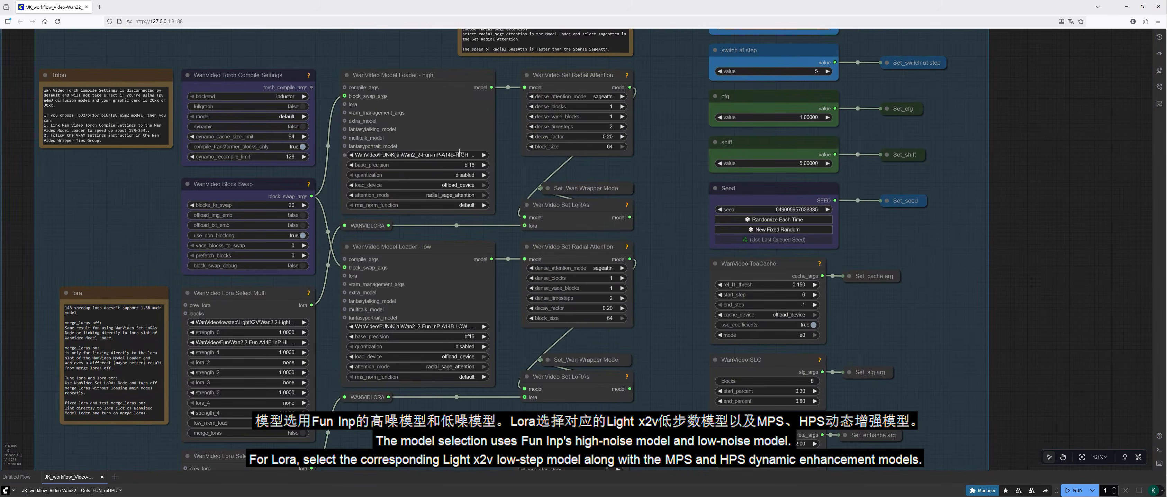
Step: Examine the high-noise and low-noise model and LoRA selections in the wrapper and native model settings
left_click_drag(318, 361, 335, 207)
scroll(335, 206, "up", 2)
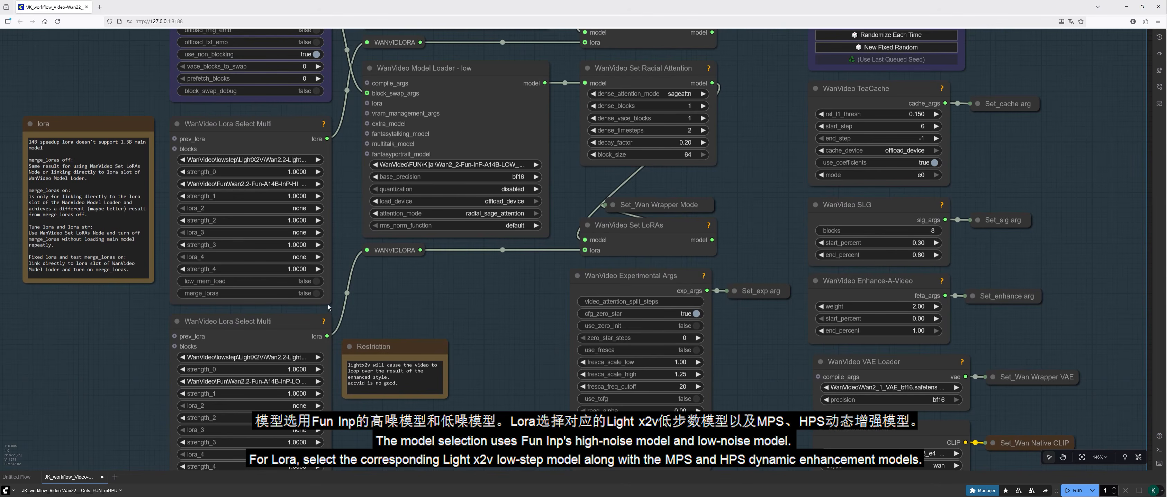
left_click_drag(328, 307, 335, 157)
mouse_move(332, 364)
left_mouse_down()
mouse_move(402, 363)
mouse_move(333, 362)
left_mouse_up()
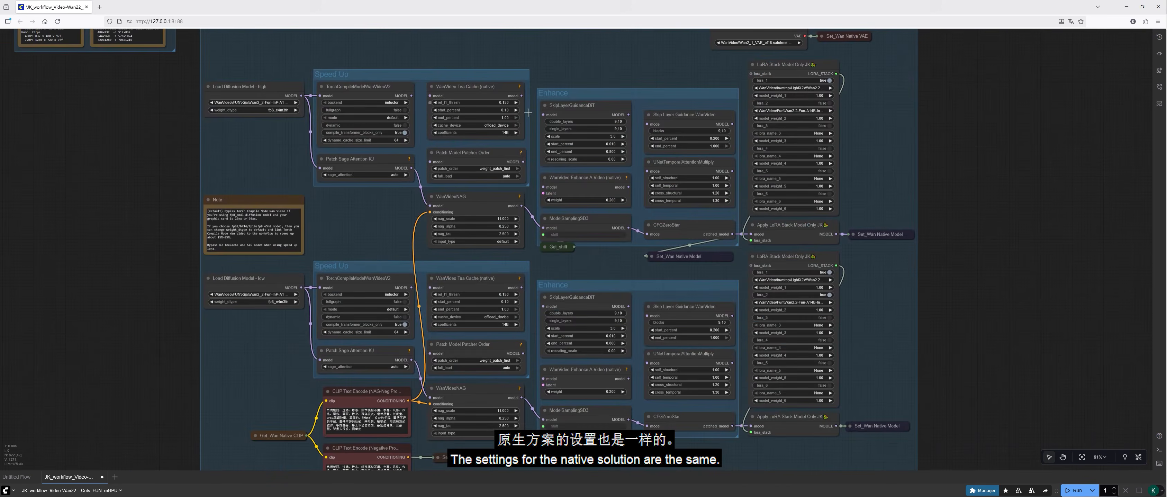
left_click_drag(595, 264, 659, 323)
scroll(589, 243, "up", 3)
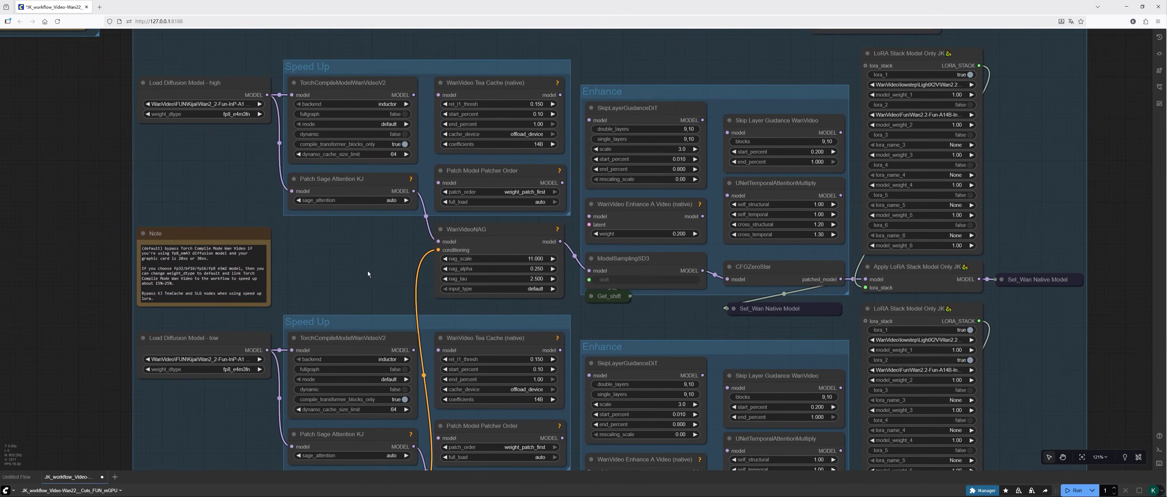
scroll(660, 240, "down", 10)
Step: Examine the outer and nested For loops and the three Context Windows nodes in the native generation group
left_click_drag(659, 240, 659, 280)
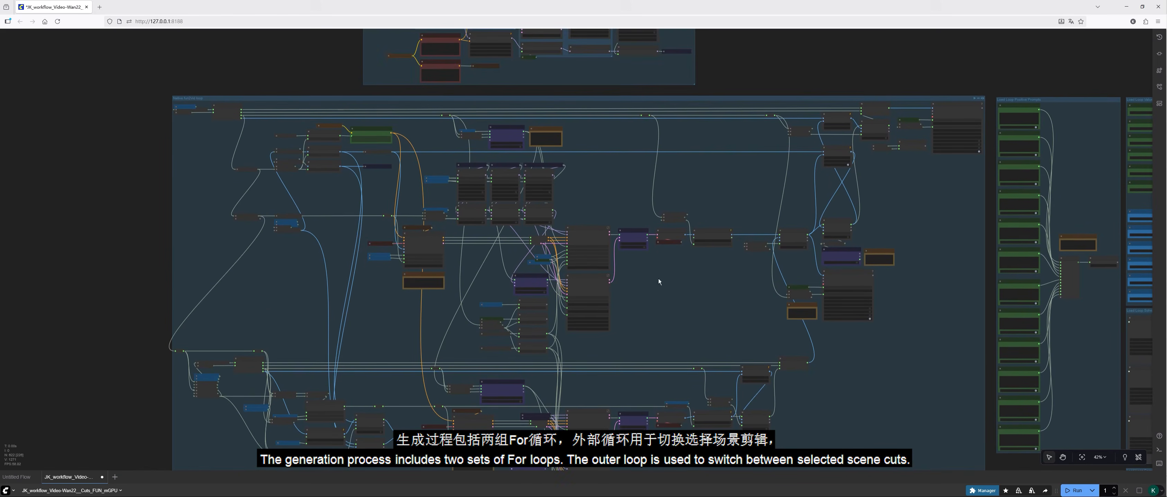
scroll(254, 138, "up", 5)
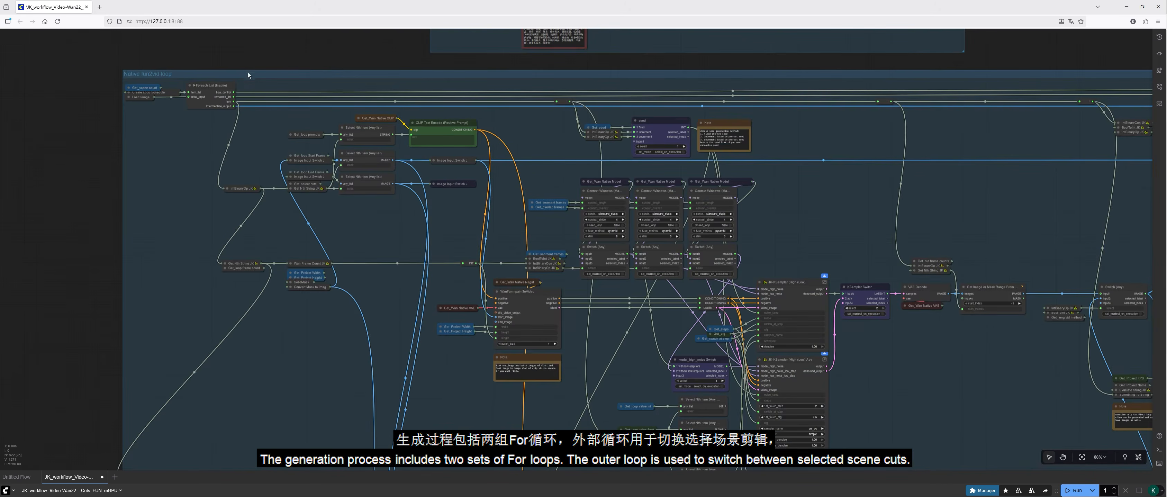
scroll(250, 79, "up", 4)
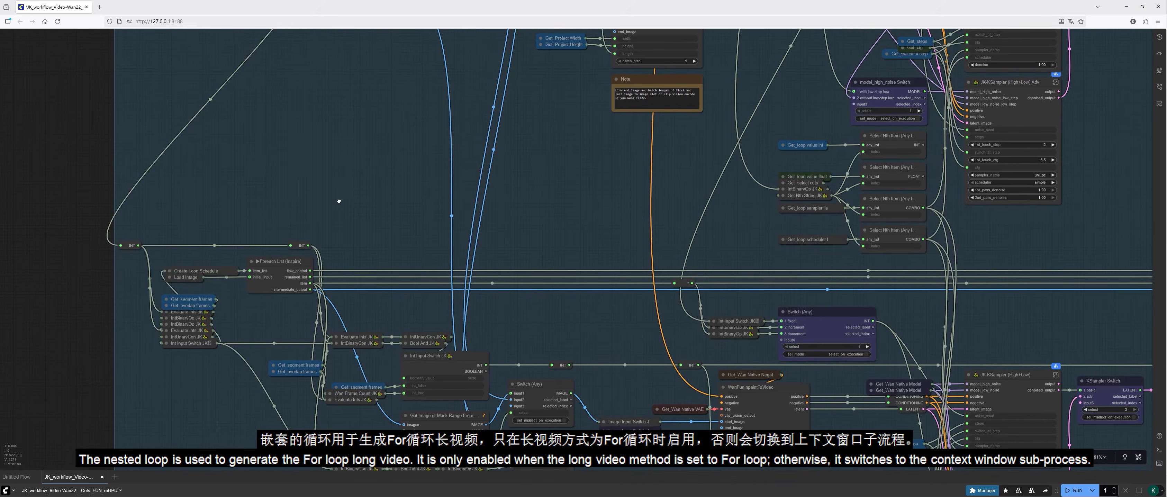
left_click_drag(339, 192, 334, 241)
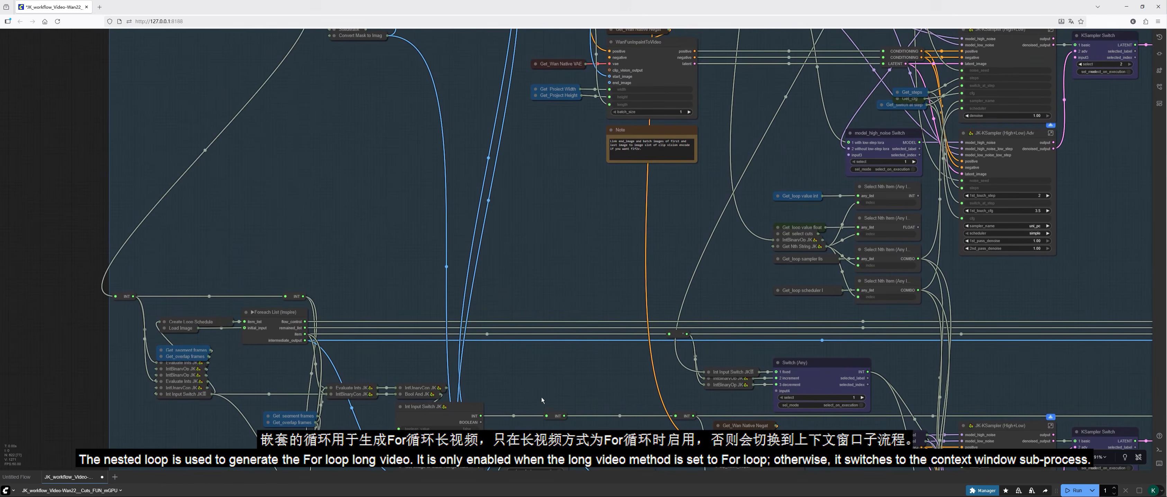
left_click_drag(542, 397, 419, 294)
scroll(419, 293, "down", 2)
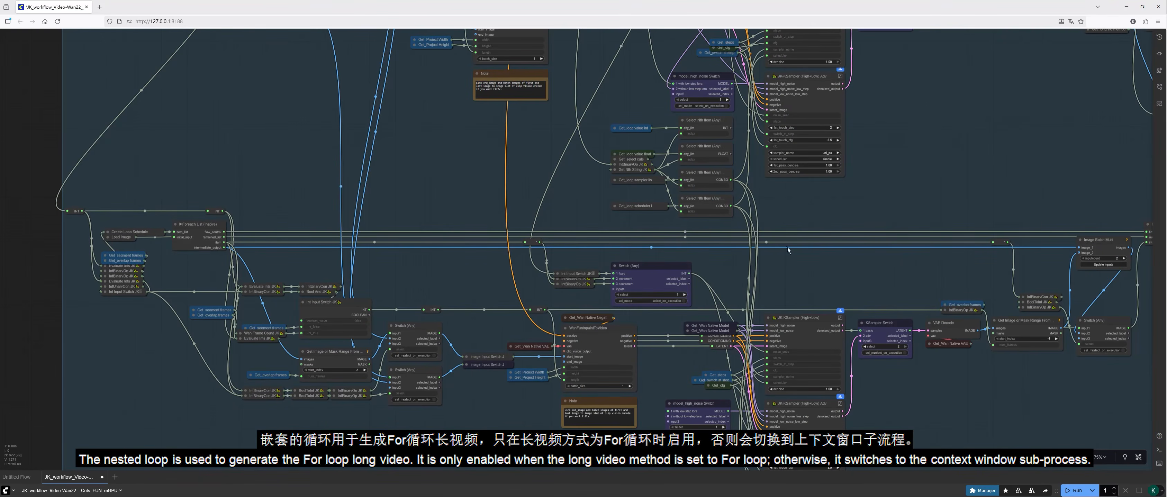
left_click_drag(906, 130, 810, 124)
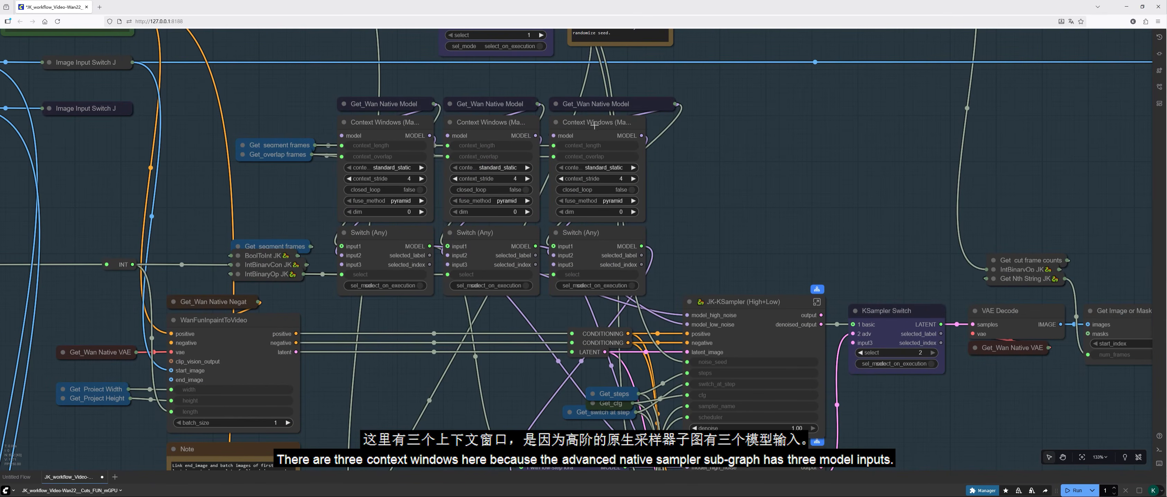
left_click_drag(644, 217, 689, 219)
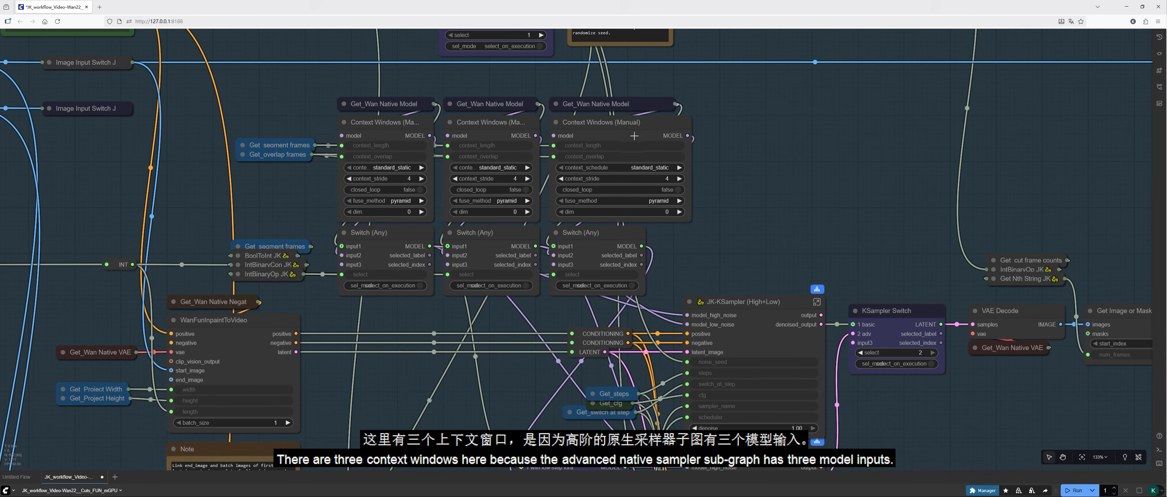
left_click_drag(690, 220, 643, 220)
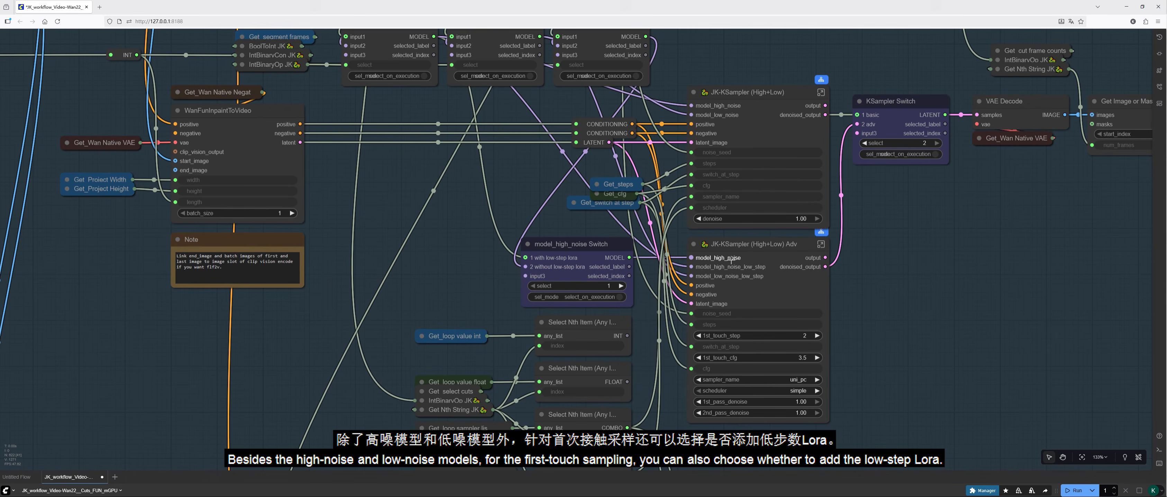
Step: Try select value 2 (without low-step lora) on the model_high_noise Switch and return it to 1
left_click(572, 245)
scroll(462, 275, "up", 2)
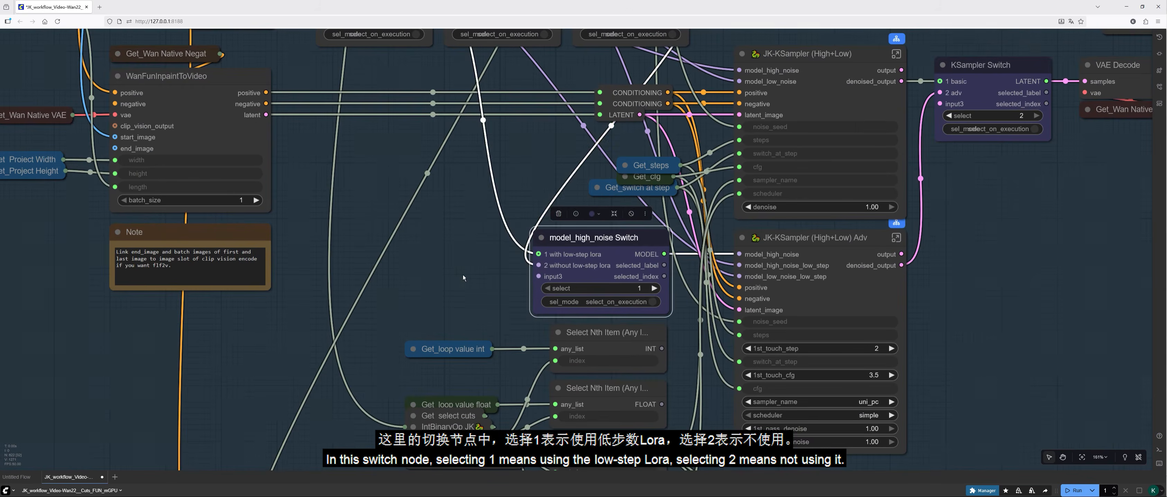
left_click(463, 274)
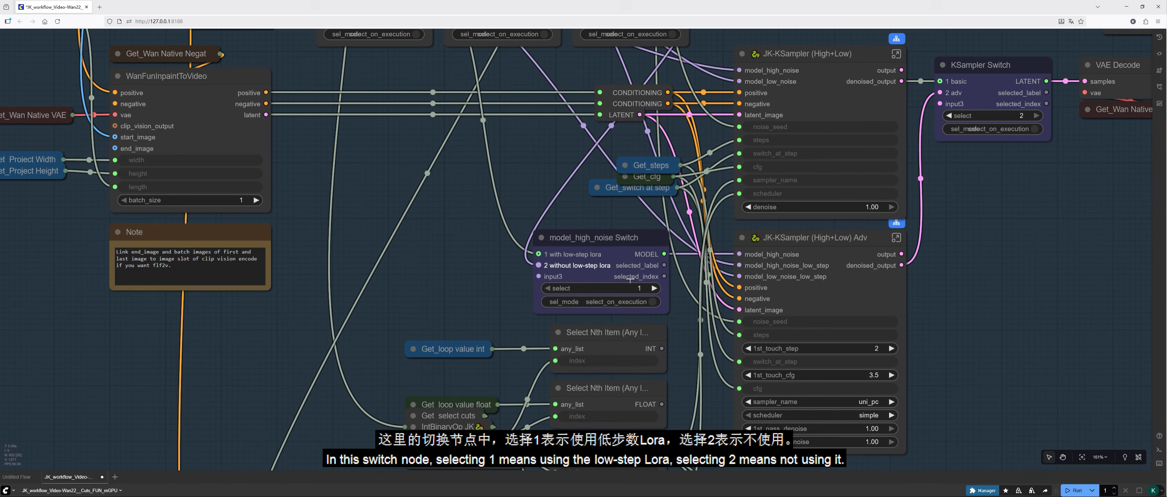
left_click(654, 288)
left_click(549, 289)
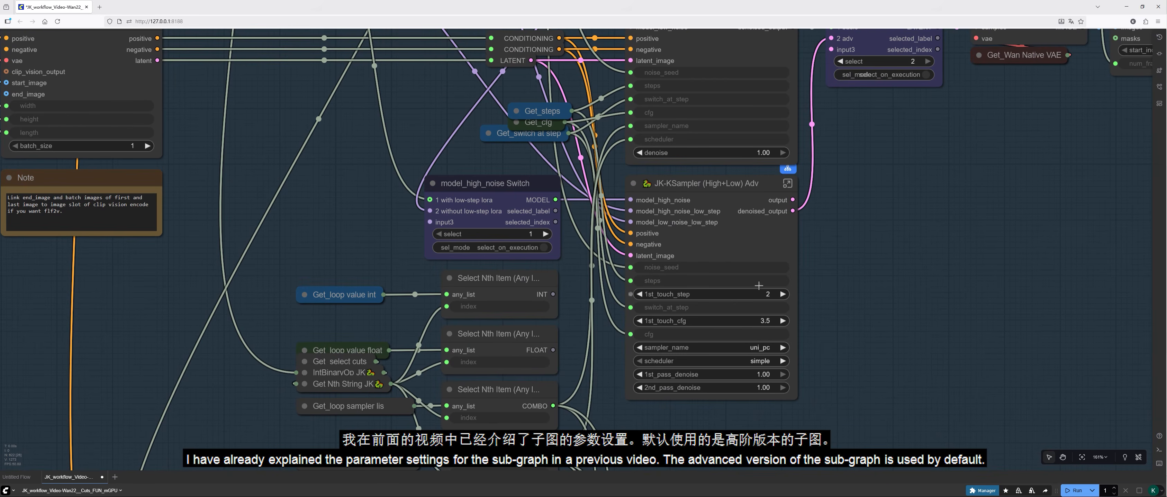
Step: Examine the basic and advanced samplers and the context window and For loop sections in the native and wrapper groups
left_click_drag(876, 159, 730, 314)
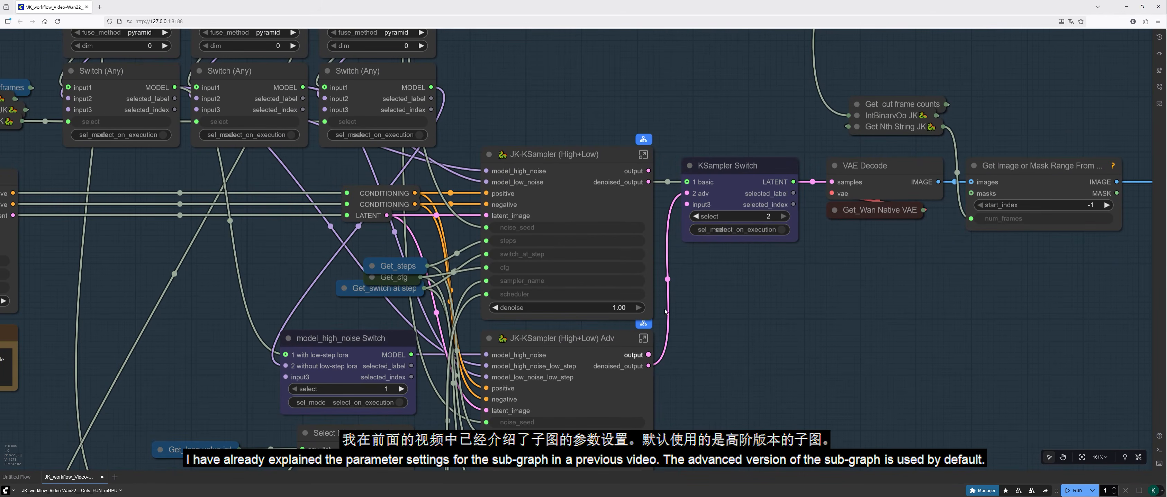
scroll(780, 294, "down", 5)
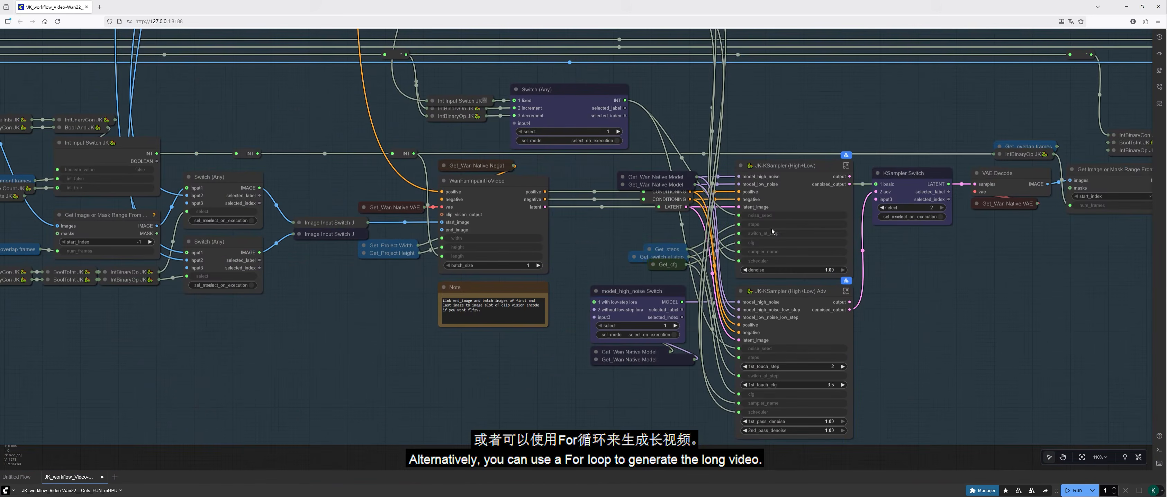
left_click_drag(933, 307, 829, 300)
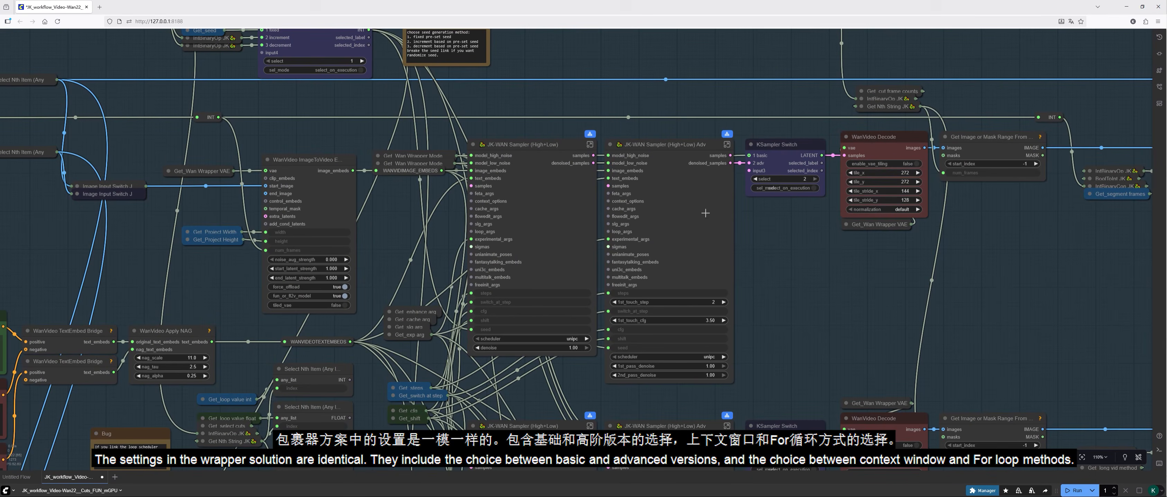
scroll(701, 210, "down", 5)
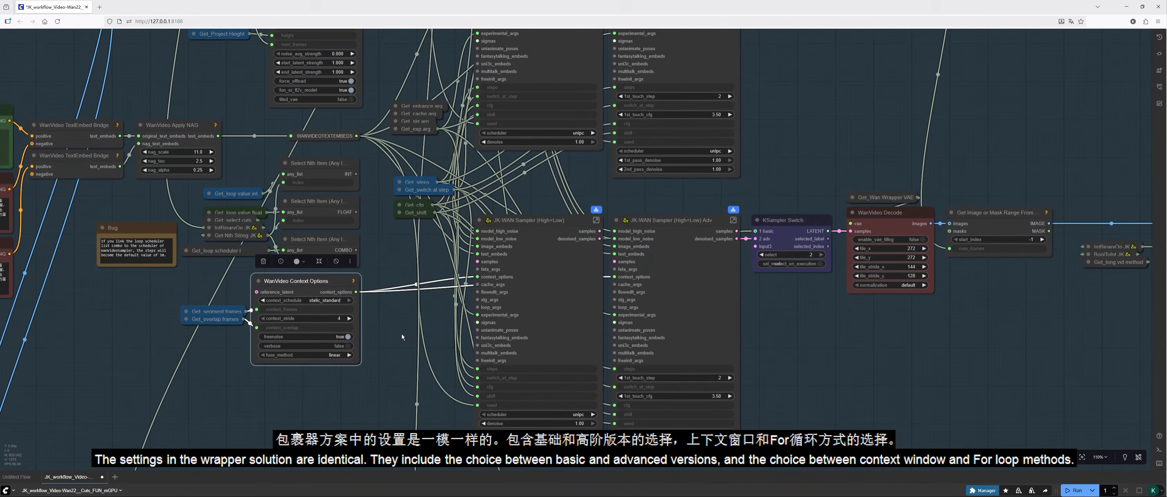
scroll(476, 362, "down", 2)
scroll(459, 334, "up", 1)
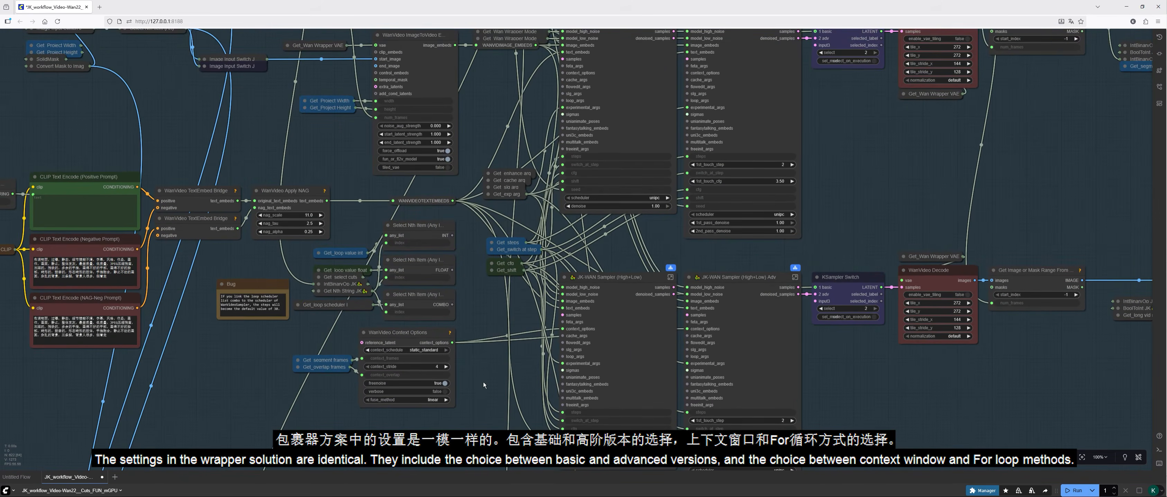
left_click_drag(863, 375, 650, 283)
scroll(671, 301, "down", 2)
scroll(482, 409, "down", 2)
left_click_drag(481, 409, 817, 111)
scroll(609, 414, "up", 3)
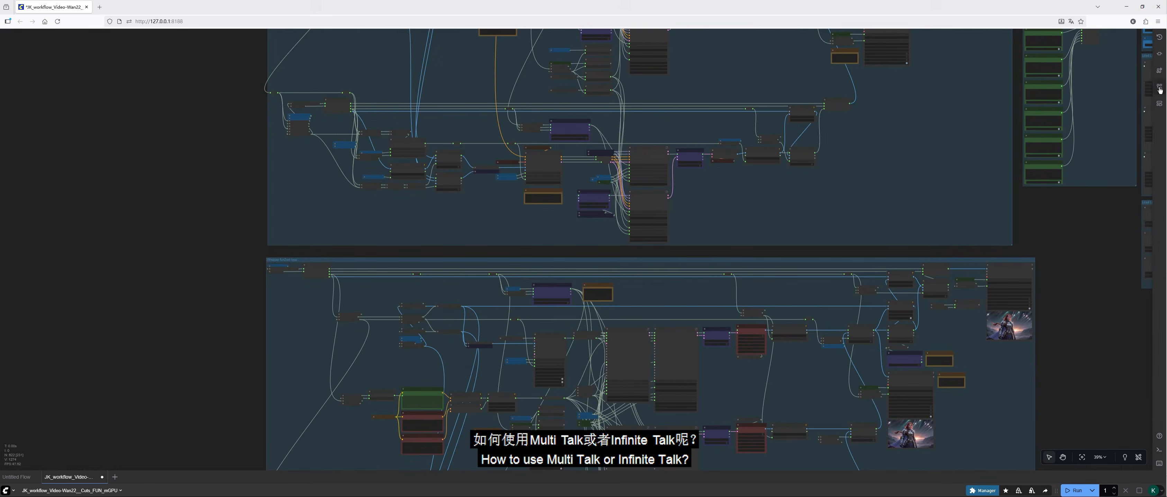
Step: Open the JK_workflow_Video-Wan__Cuts_FUN_mGPU.json workflow from the Workflow/ComfyUI/Main/video/Wan2.1 folder
left_click(1159, 86)
left_click(917, 85)
left_click(926, 144)
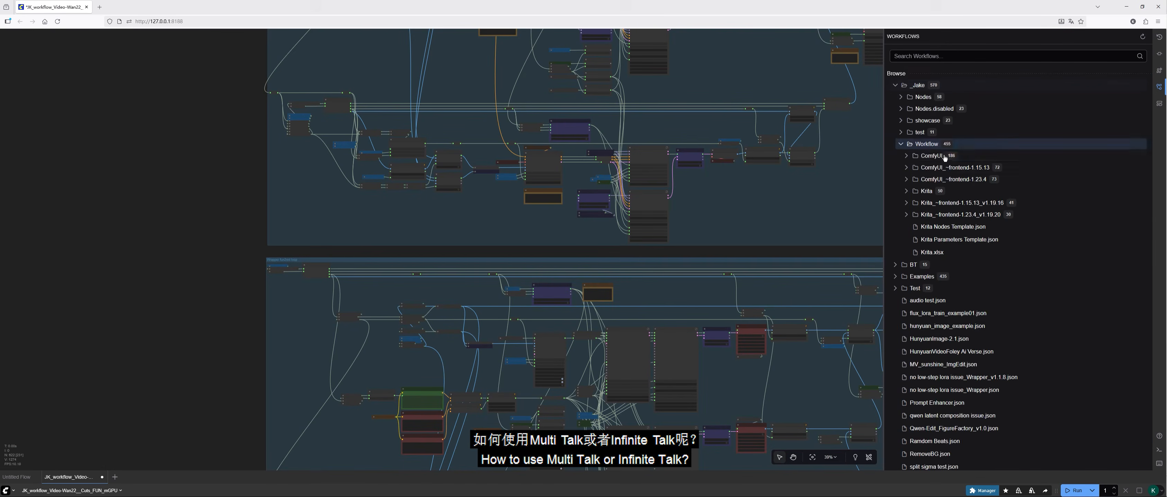
left_click(931, 156)
left_click(943, 179)
left_click(939, 215)
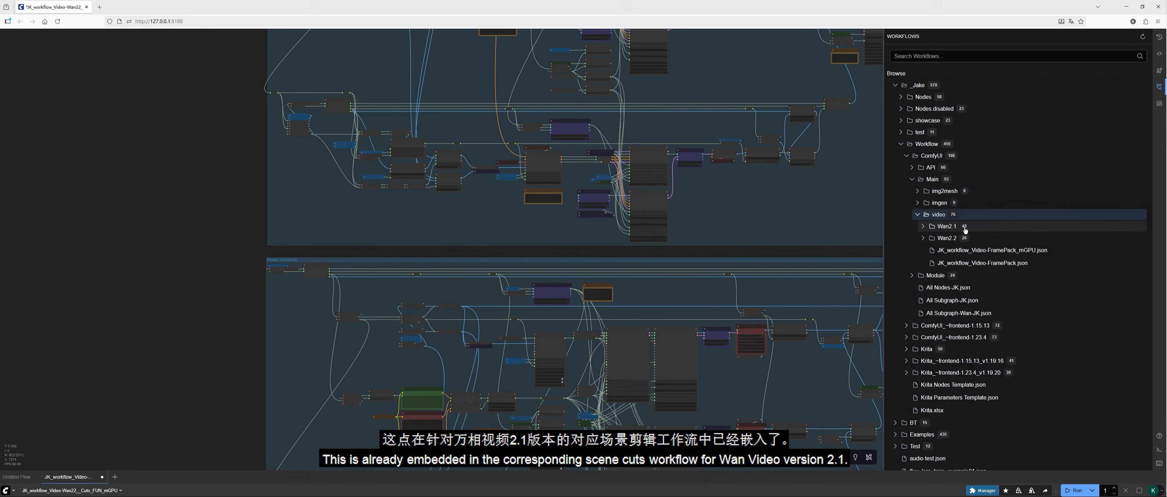
left_click(947, 226)
left_click(1026, 276)
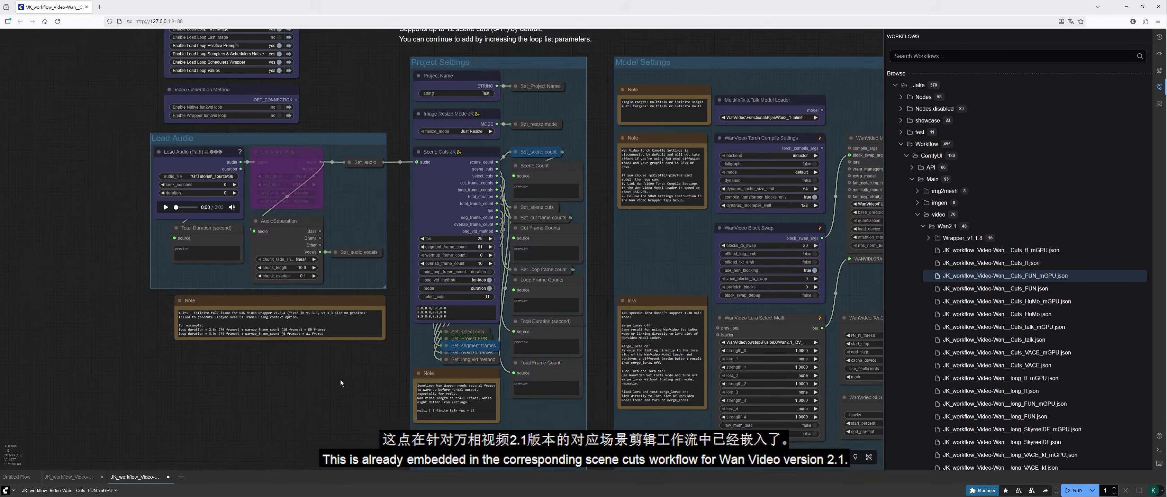
Step: Examine the Load Audio and Project Settings groups and the Cut Audio Index JK and Cut Audio Loop JK nodes in the Multi Talk setup
scroll(340, 383, "up", 1)
left_click_drag(341, 384, 278, 441)
left_click_drag(814, 151, 710, 156)
left_click_drag(184, 447, 350, 424)
scroll(362, 289, "up", 1)
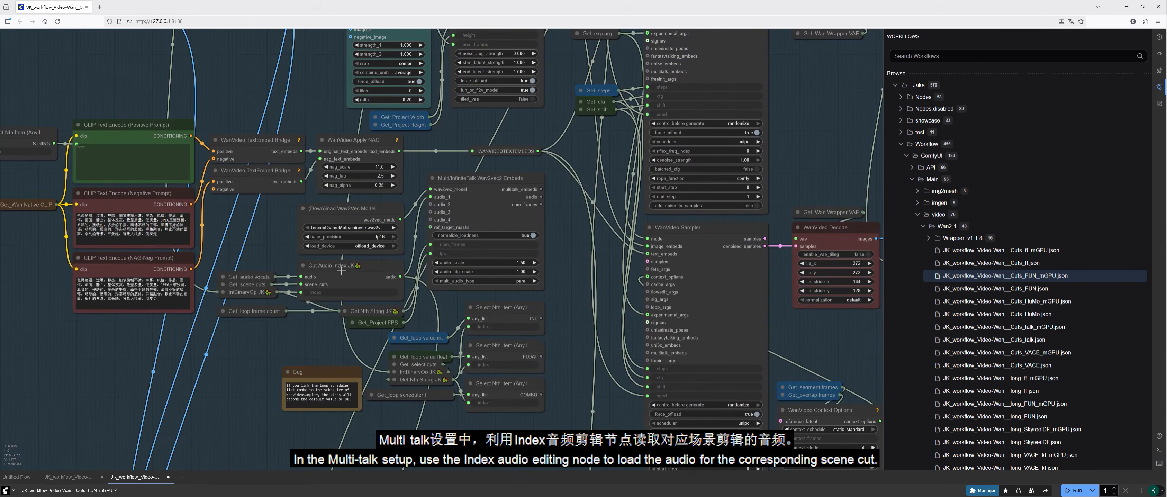
left_click(341, 271)
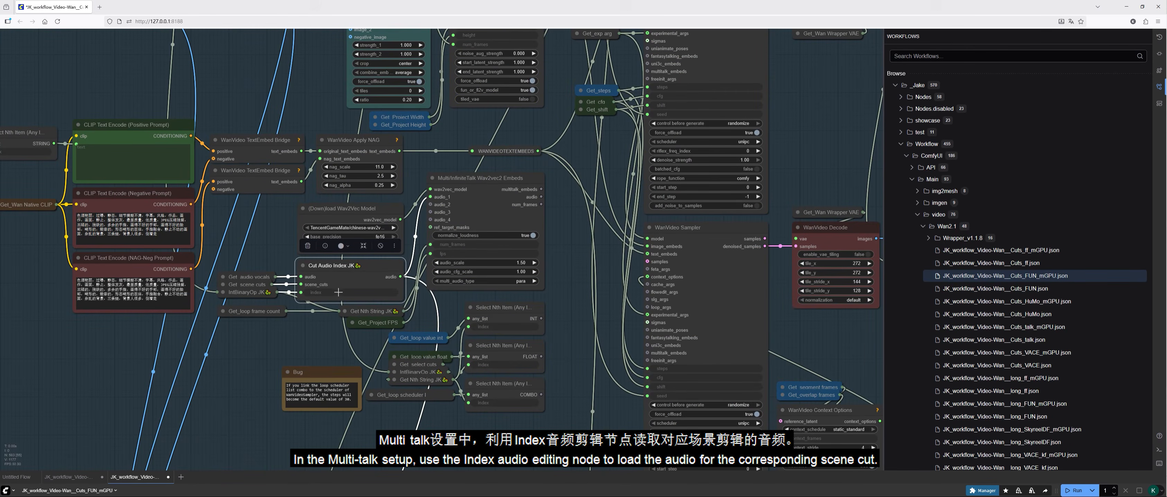
scroll(331, 300, "up", 3)
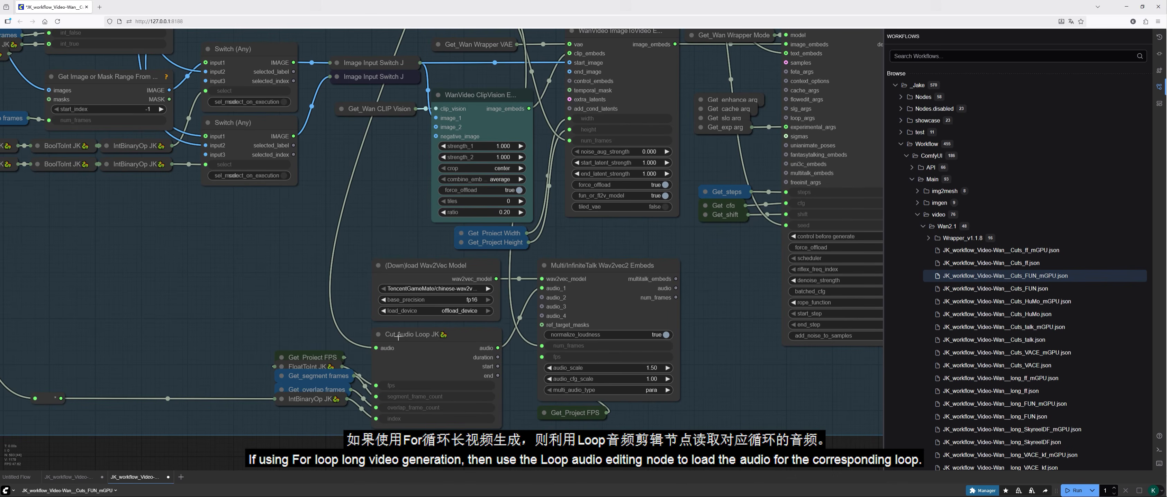
scroll(629, 327, "down", 7)
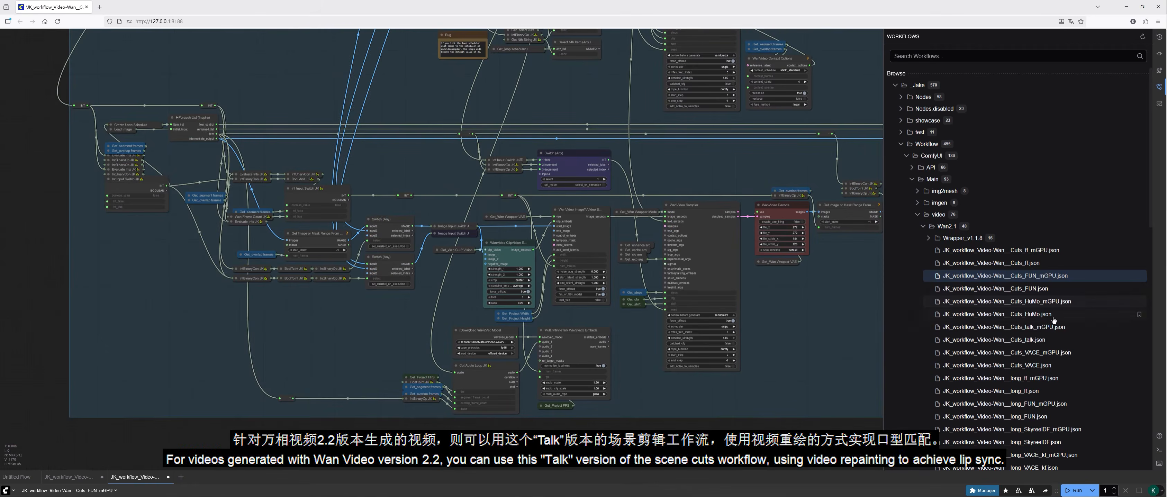
Step: Open the JK_workflow_Video-Wan__Cuts_talk_mGPU.json workflow from the Wan2.1 folder
left_click(1021, 332)
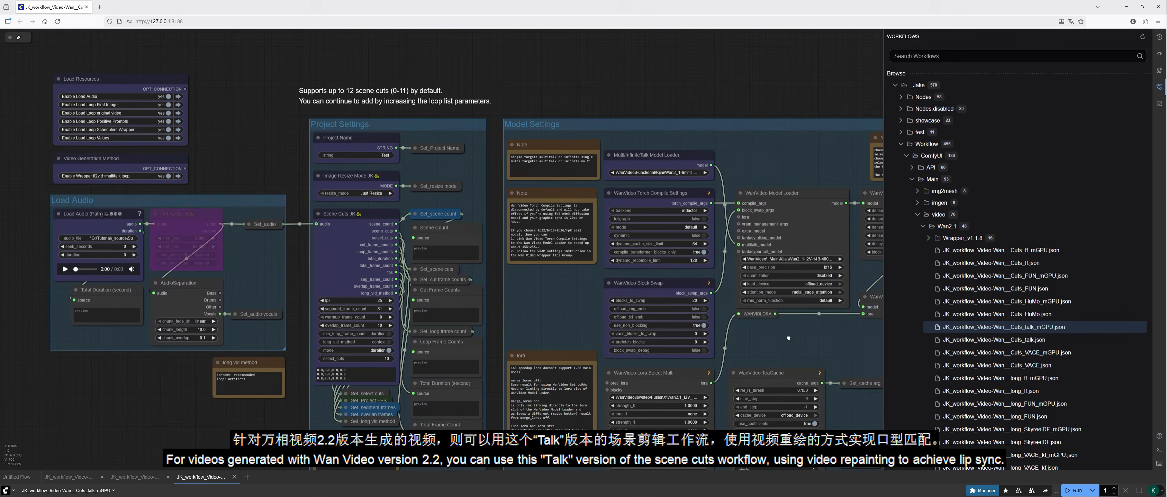
left_click_drag(788, 338, 652, 287)
scroll(652, 283, "down", 4)
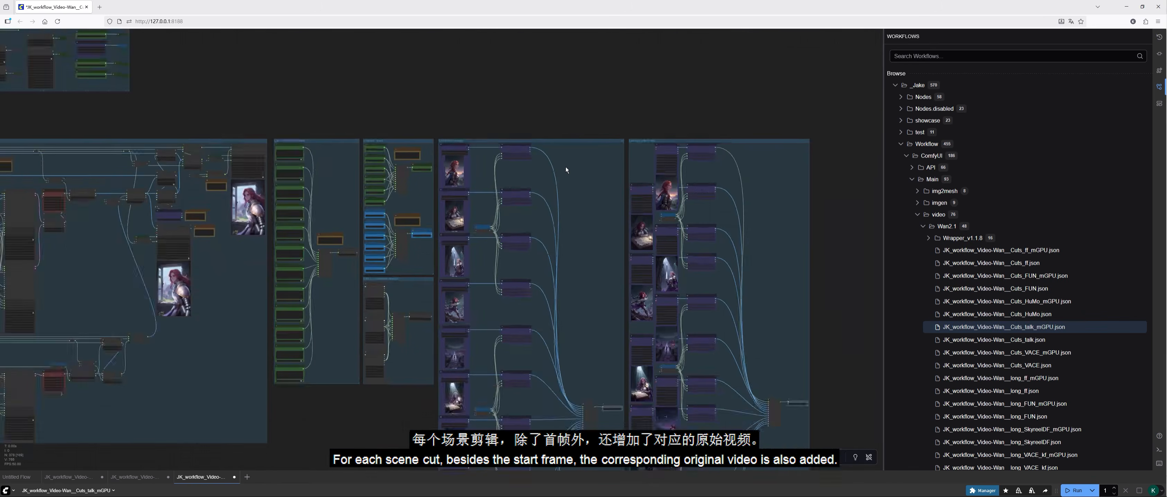
Step: Examine the first-frame loaders and the Load Loop original video group through to its combined list and Set_loop original video node
scroll(441, 192, "up", 3)
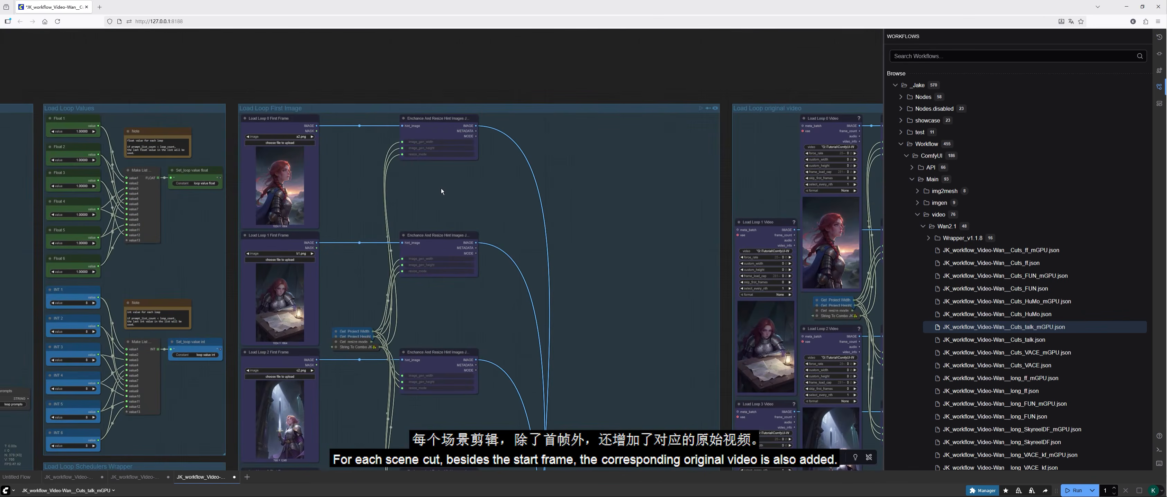
left_click_drag(627, 227, 342, 203)
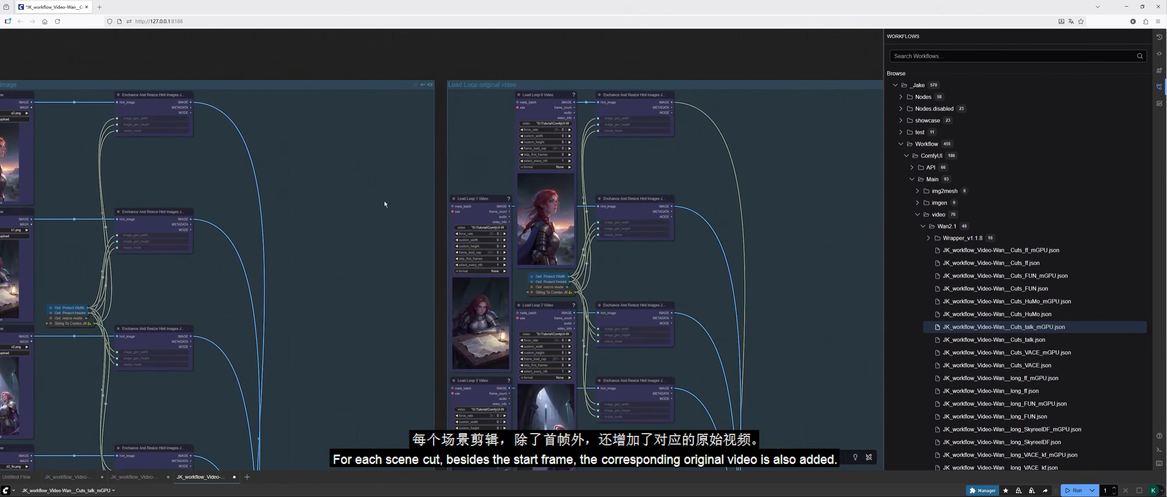
scroll(589, 181, "up", 3)
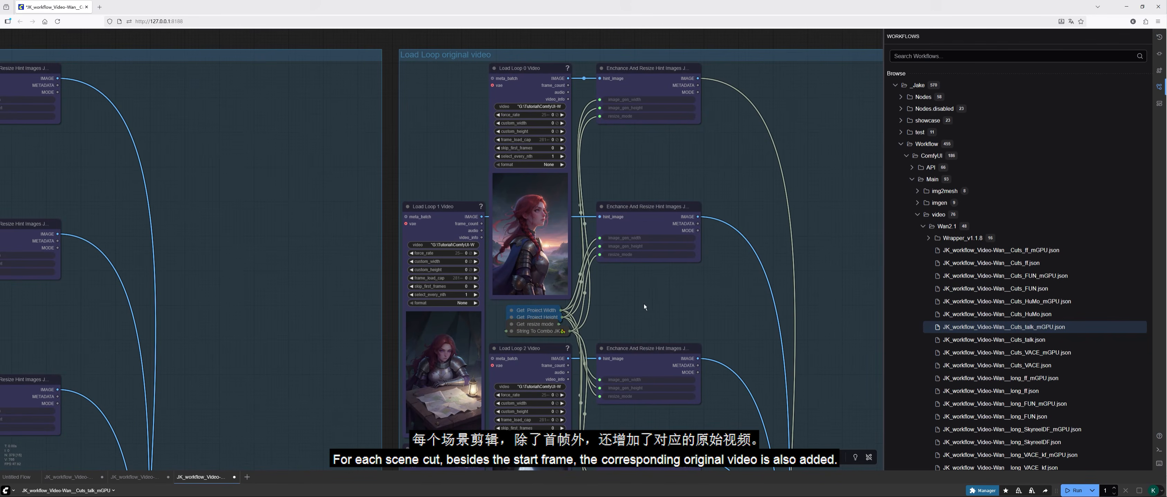
scroll(645, 307, "down", 5)
left_click_drag(634, 212, 621, 122)
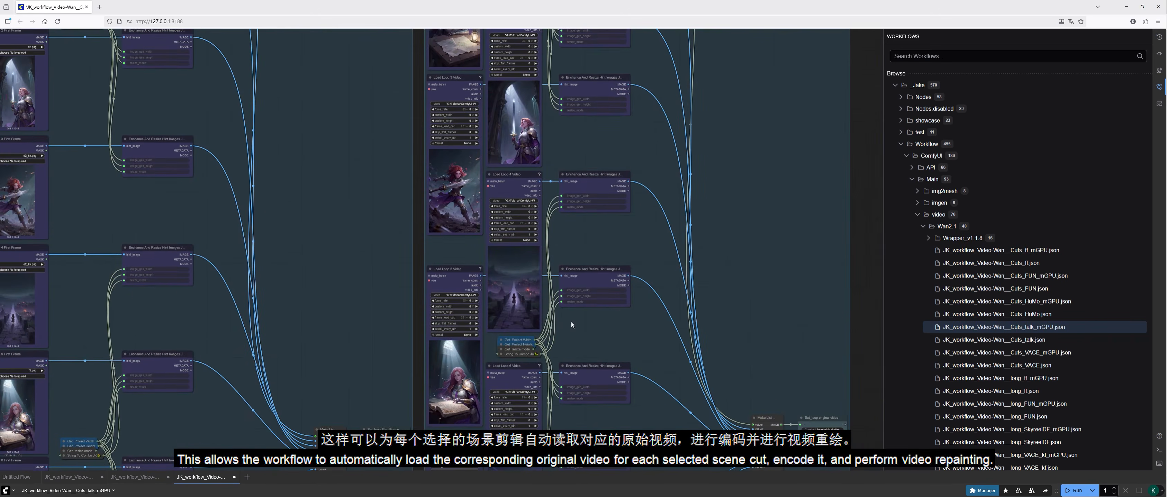
scroll(749, 330, "down", 2)
left_click_drag(749, 329, 674, 166)
scroll(704, 257, "up", 6)
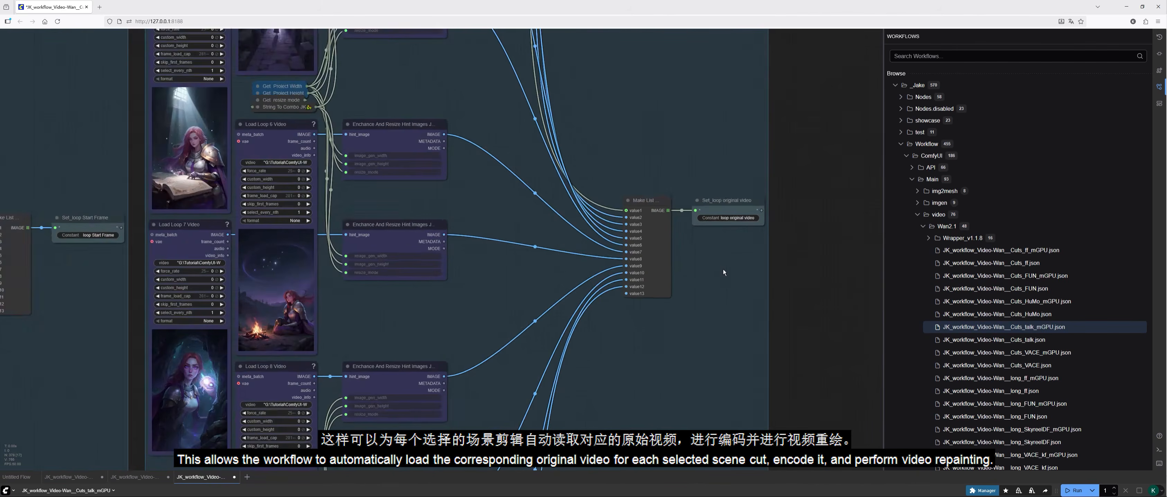
Step: Trace the loop original video node through Select Nth Item and WanVideo Encode to the WanVideo Sampler in the generation group
scroll(723, 269, "down", 10)
left_click_drag(184, 271, 738, 413)
left_click_drag(440, 288, 619, 326)
scroll(435, 297, "up", 10)
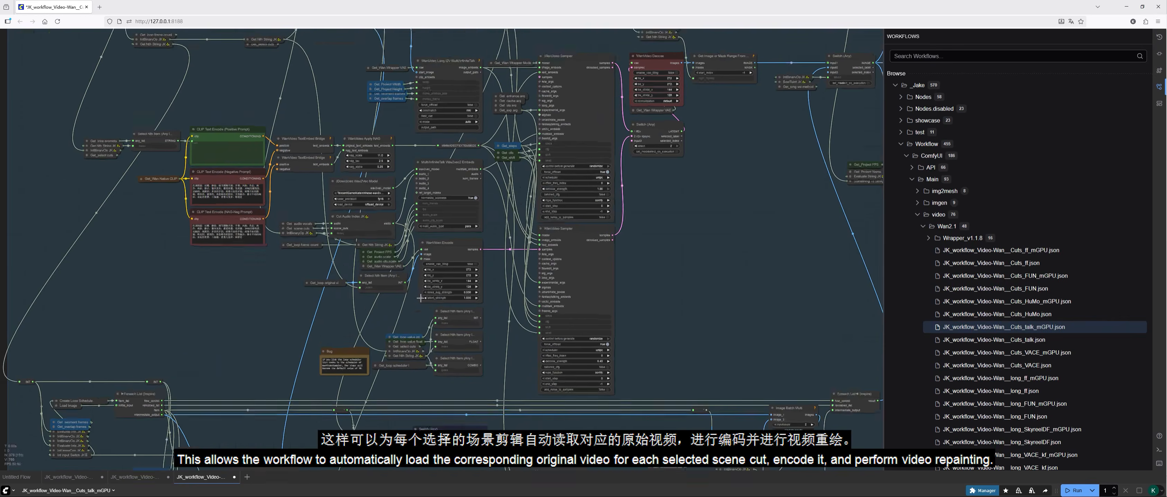
left_click_drag(536, 284, 542, 322)
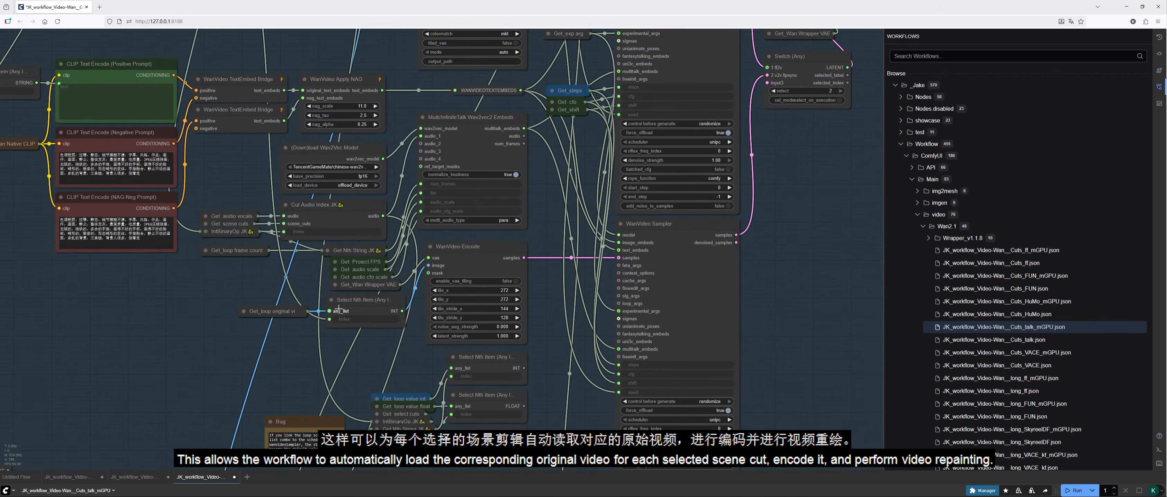
left_click(354, 324)
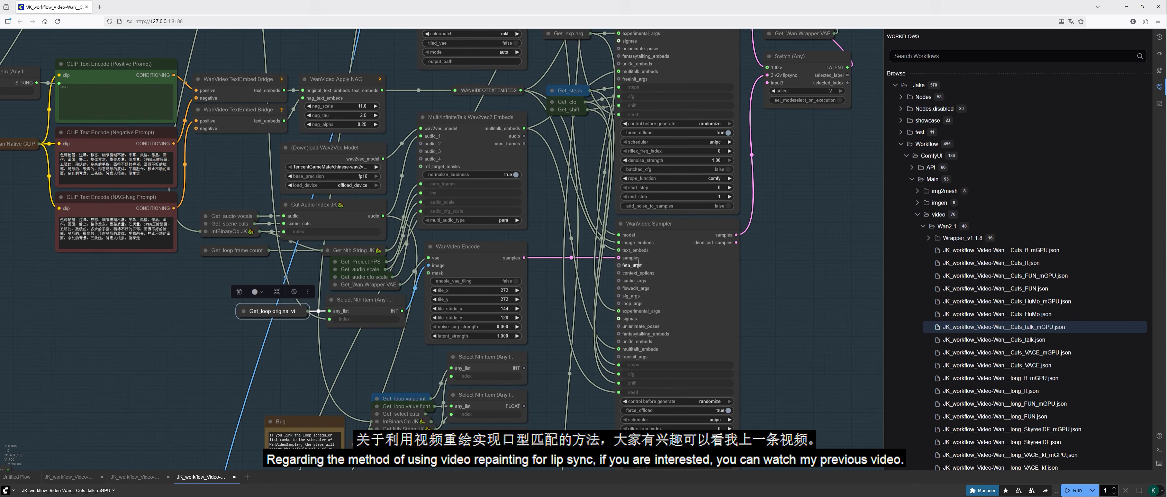
scroll(662, 337, "down", 5)
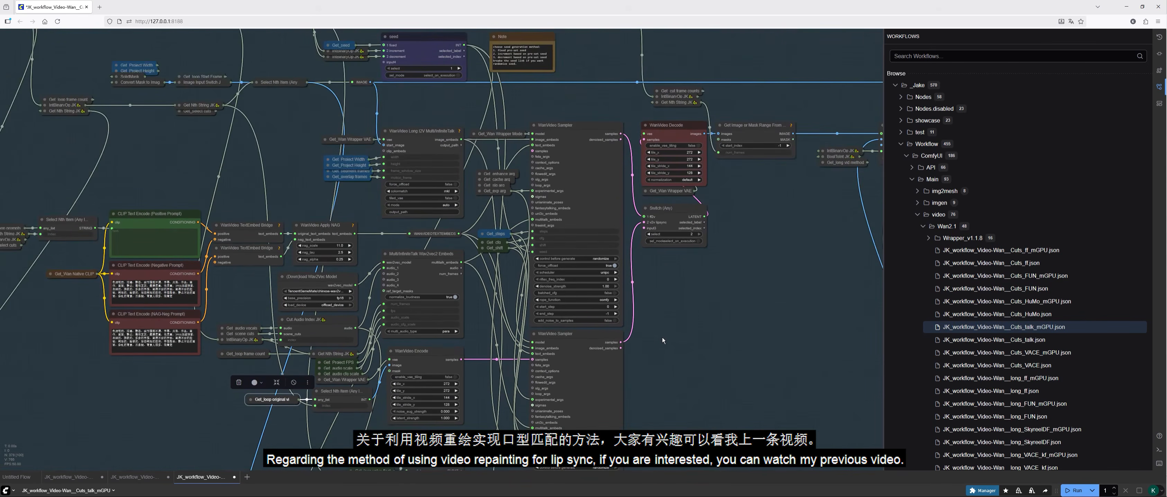
left_click_drag(682, 370, 648, 313)
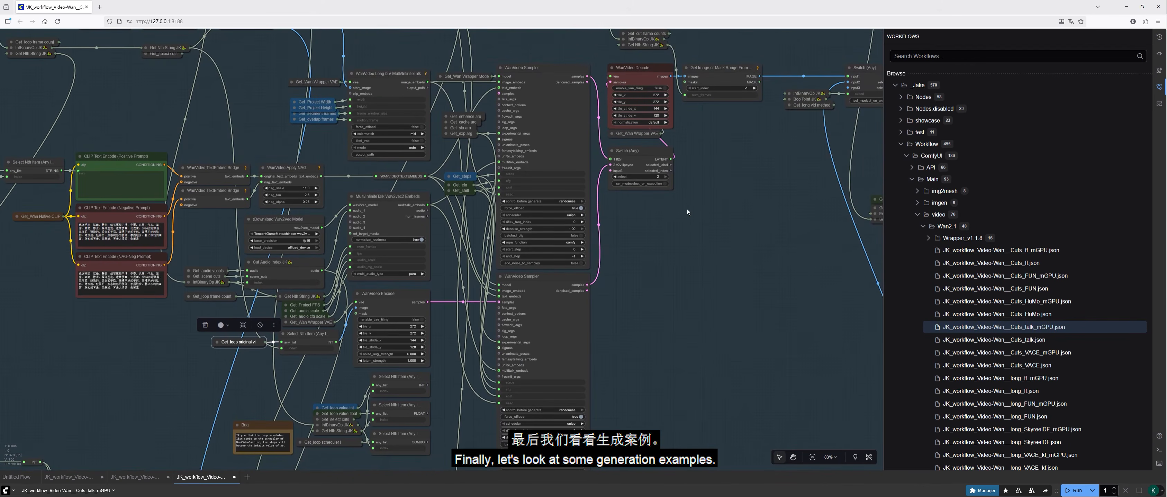